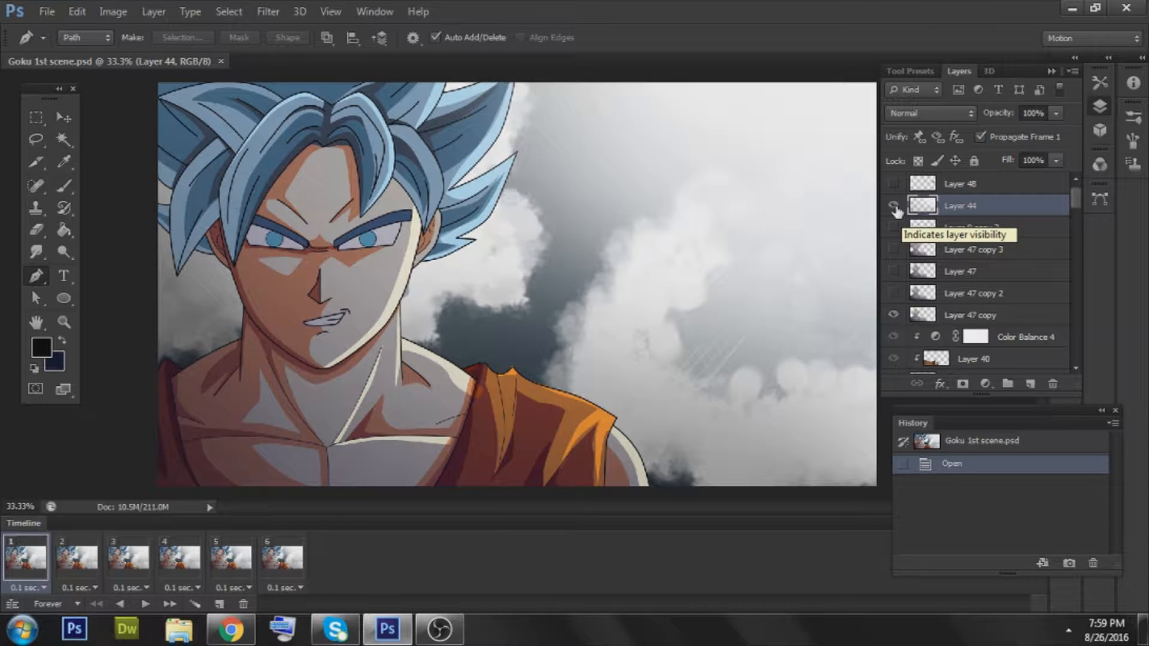
- Hide Layer 44 and toggle Layer 9's visibility off and back on to check what it holds
left_click(896, 207)
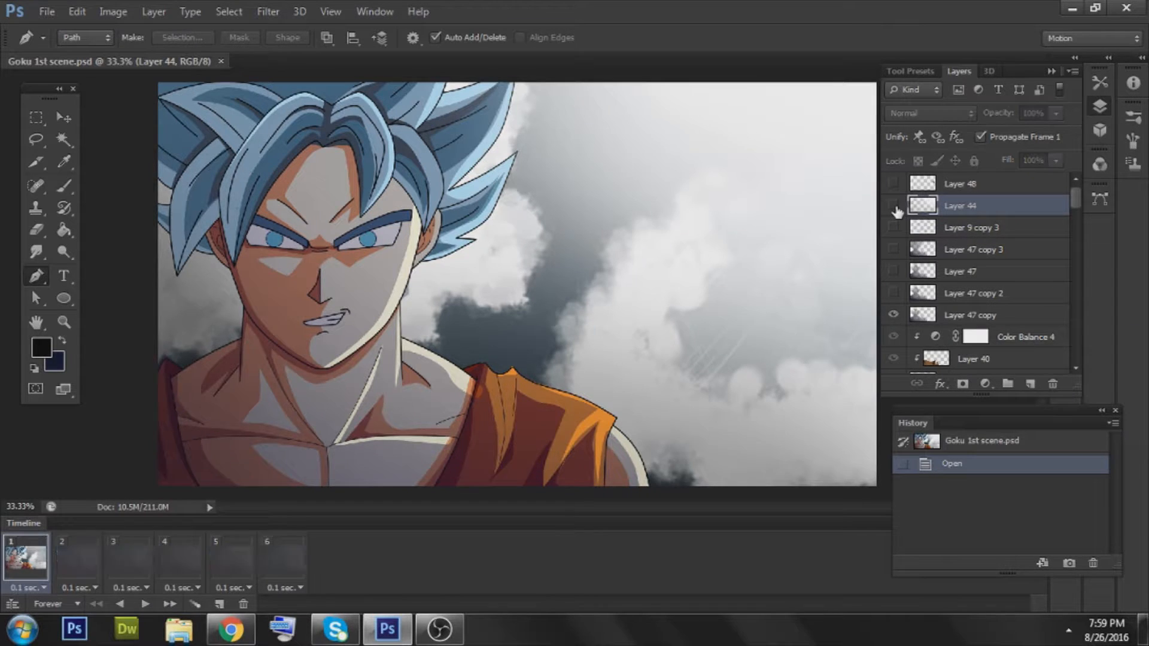
scroll(922, 251, "down", 5)
scroll(923, 254, "down", 4)
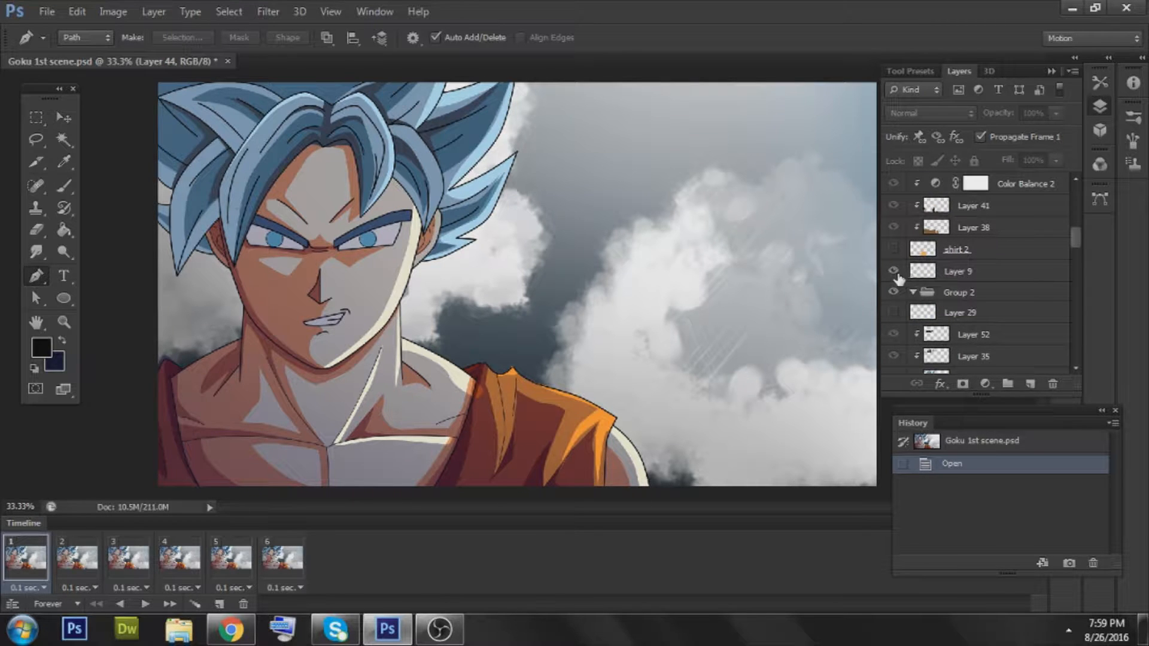
left_click(893, 271)
left_click(893, 271)
scroll(900, 278, "down", 3)
scroll(900, 278, "down", 8)
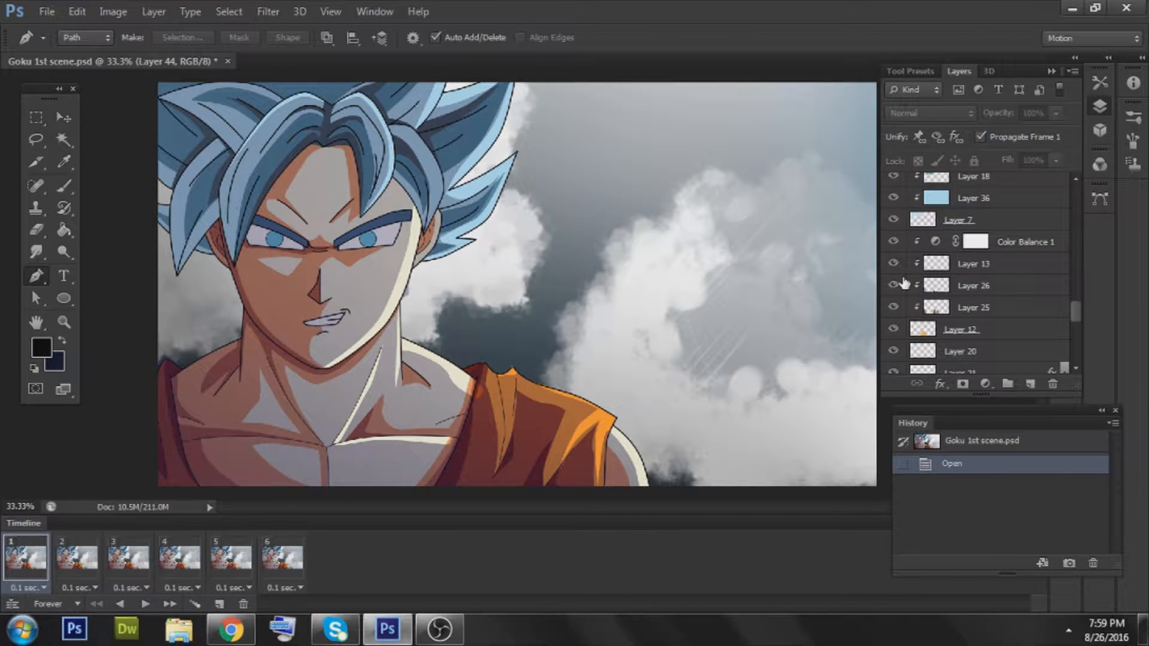
- Hide Layer 12, Layer 7 and the remaining colour and background layers so only the black line art shows
scroll(904, 283, "down", 1)
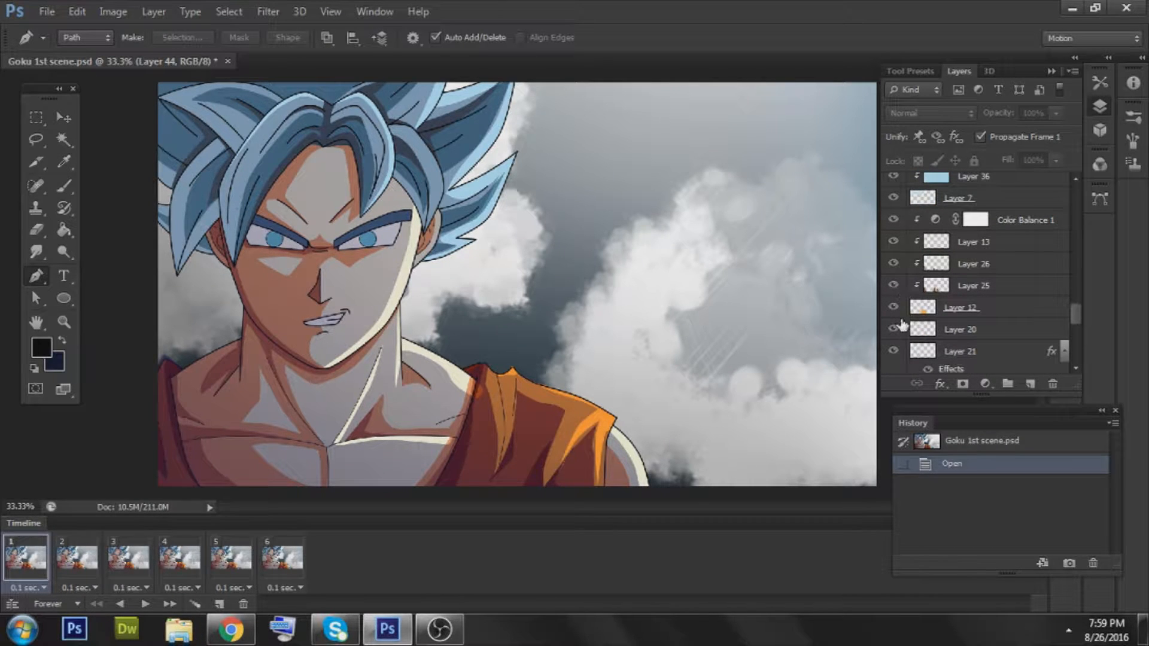
left_click(893, 308)
left_click(892, 310)
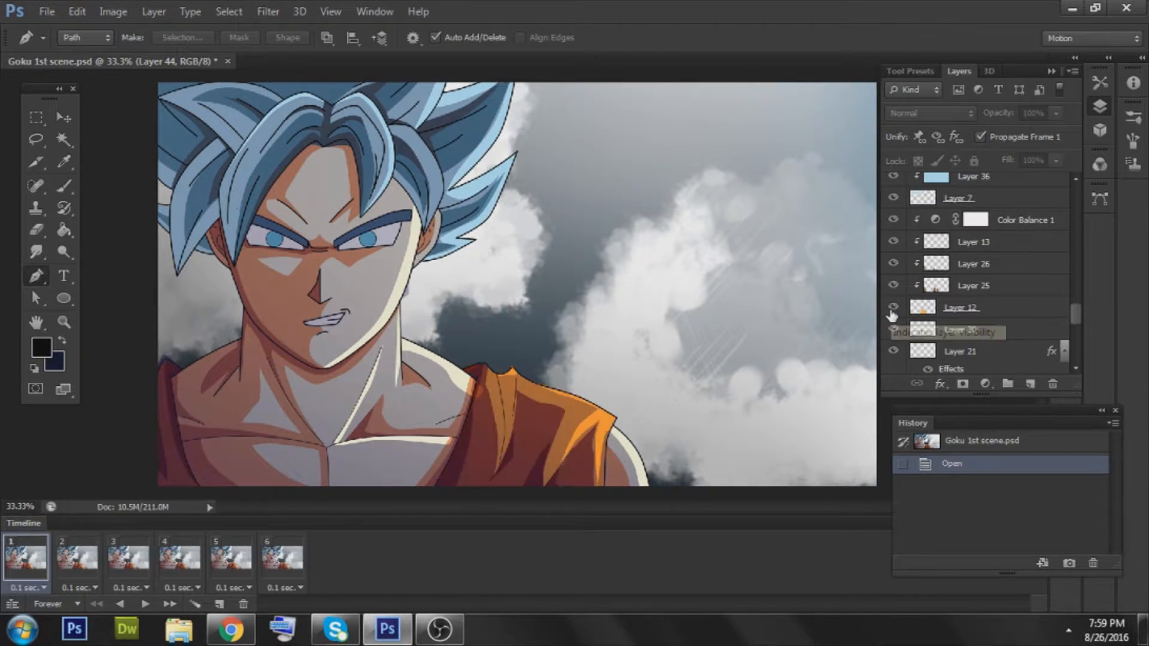
left_click(892, 311)
scroll(892, 312, "up", 5)
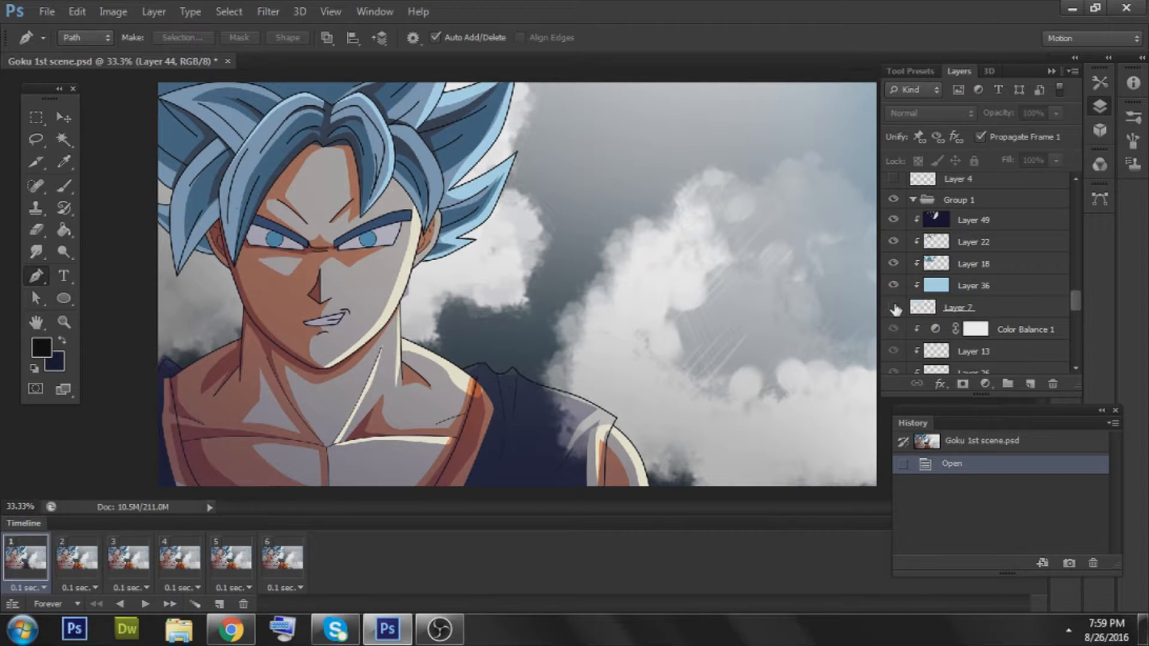
left_click(894, 308)
scroll(895, 310, "down", 5)
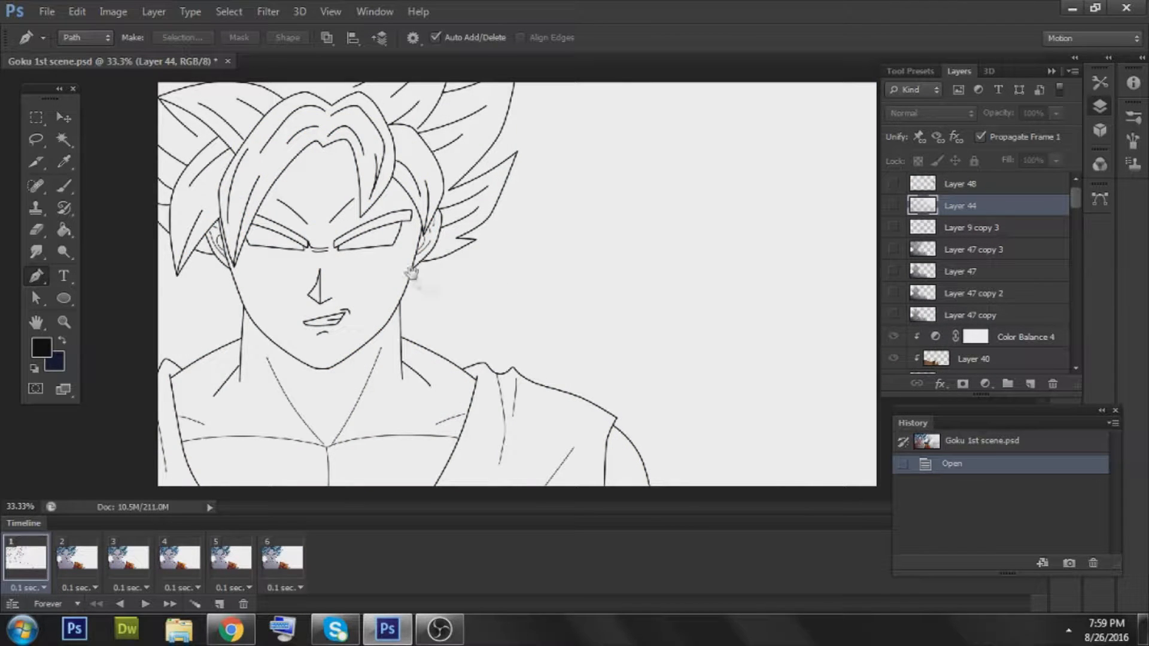
- Zoom in to 50% on the character's face and make the line art layer, Layer 9, active
scroll(412, 278, "up", 1)
scroll(401, 258, "down", 1)
left_click(304, 324, "ctrl")
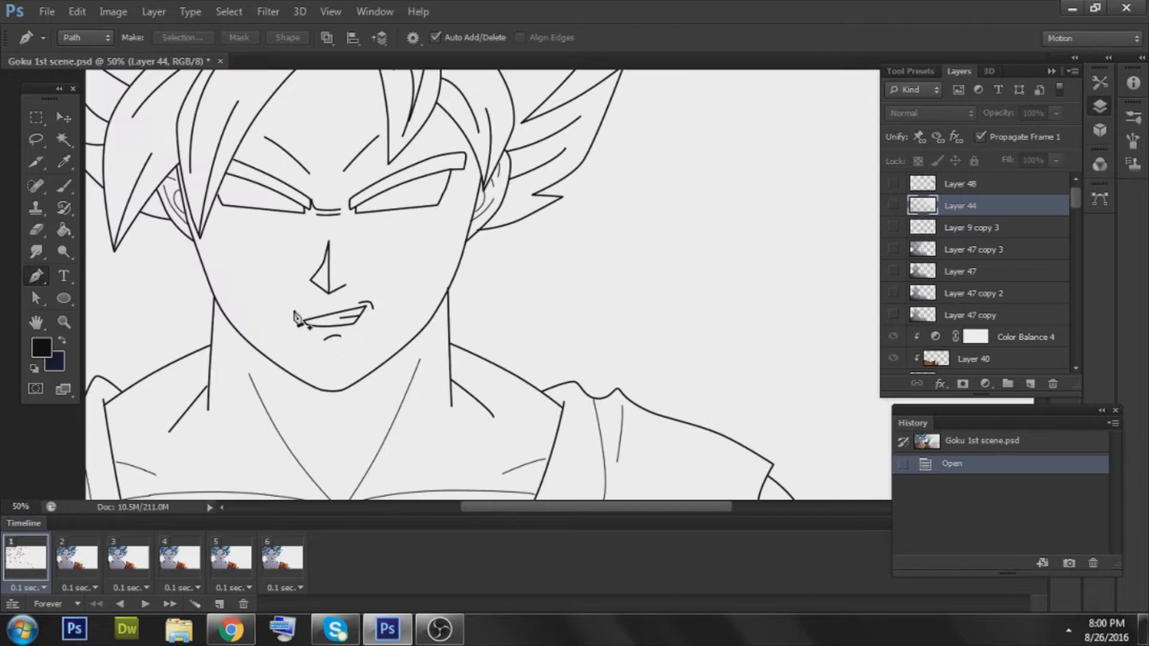
scroll(931, 261, "down", 8)
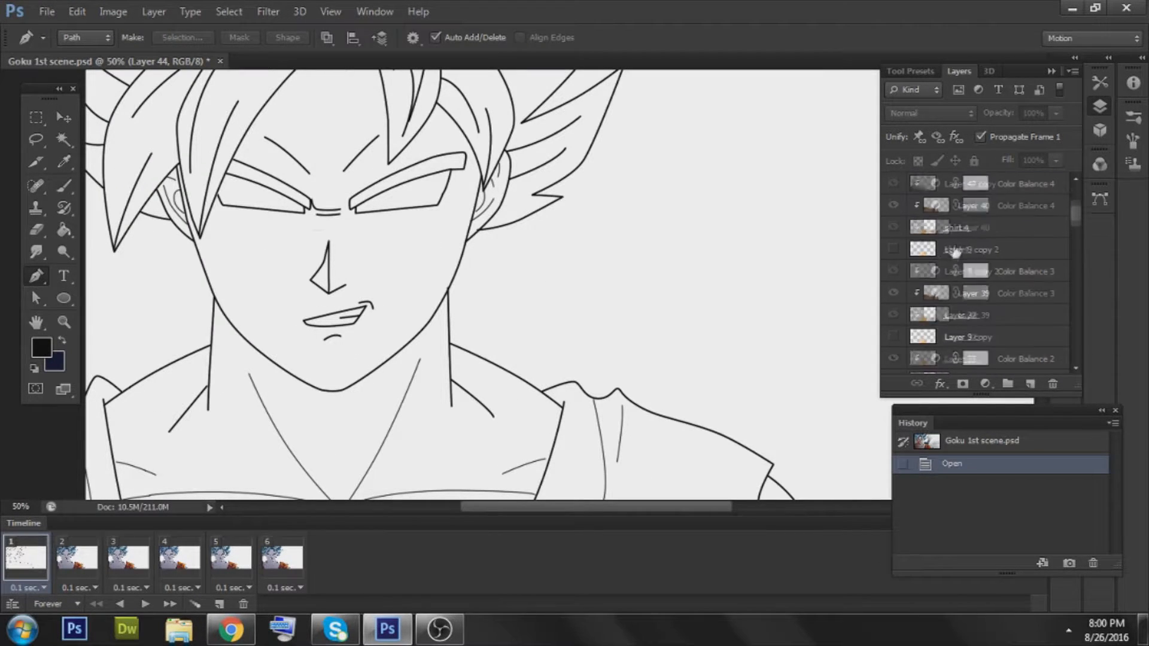
scroll(925, 264, "up", 1)
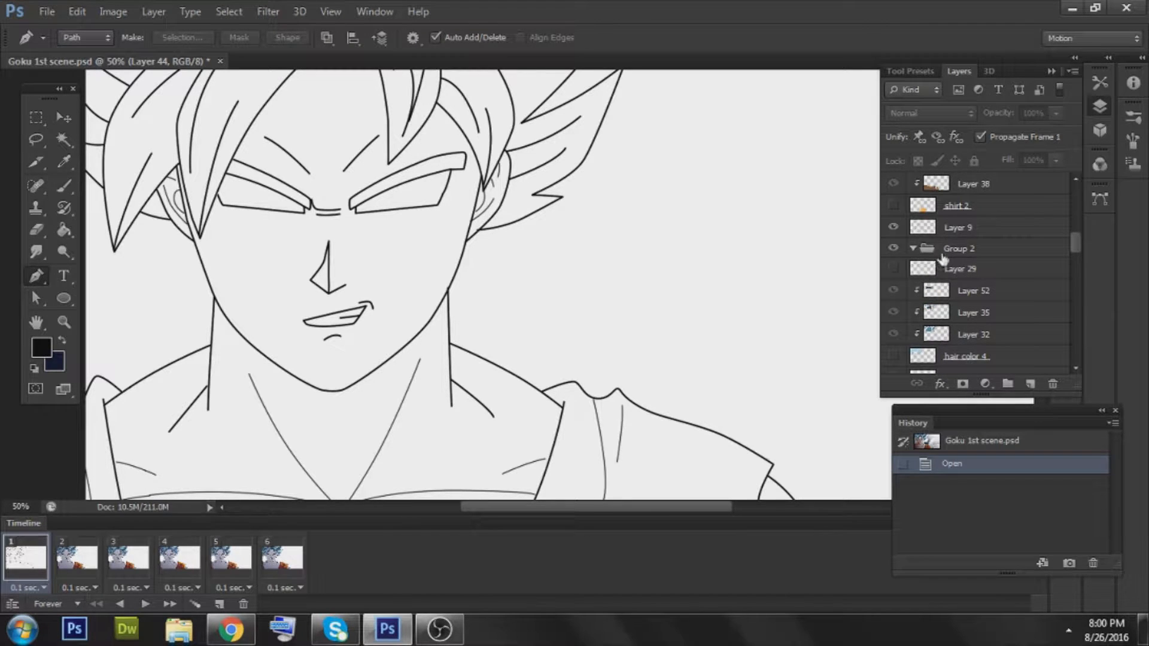
left_click(948, 234)
left_click_drag(685, 257, 644, 275)
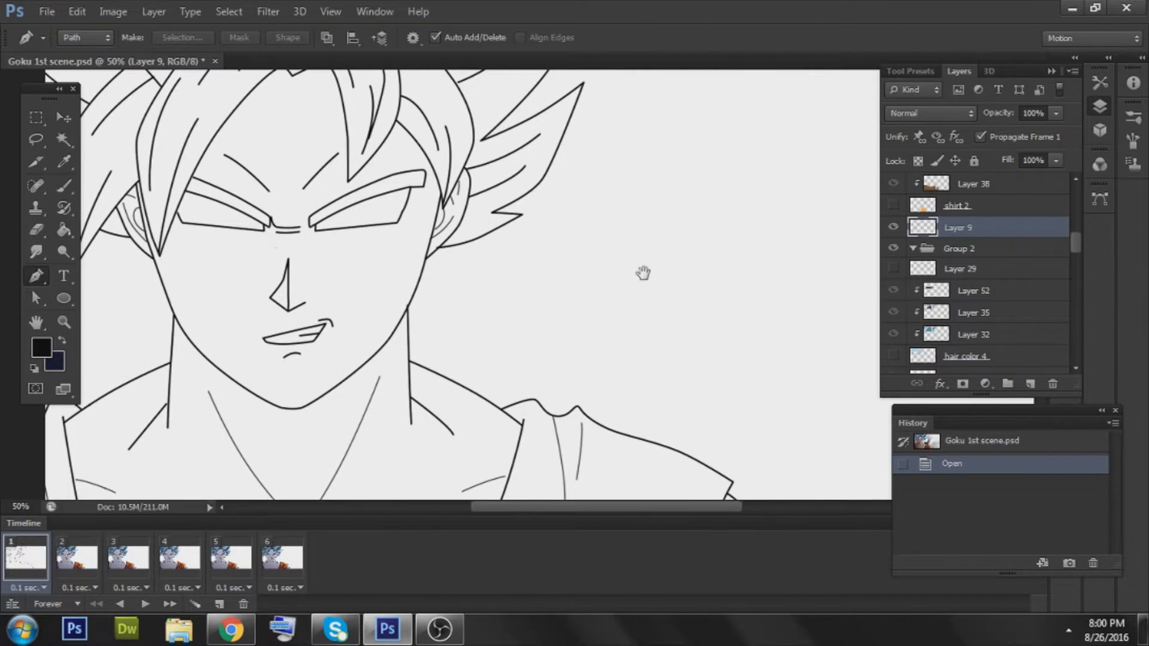
- With the Pen tool, place four anchor points in the empty area beside the head to form a zigzag path of straight segments
left_click(527, 310)
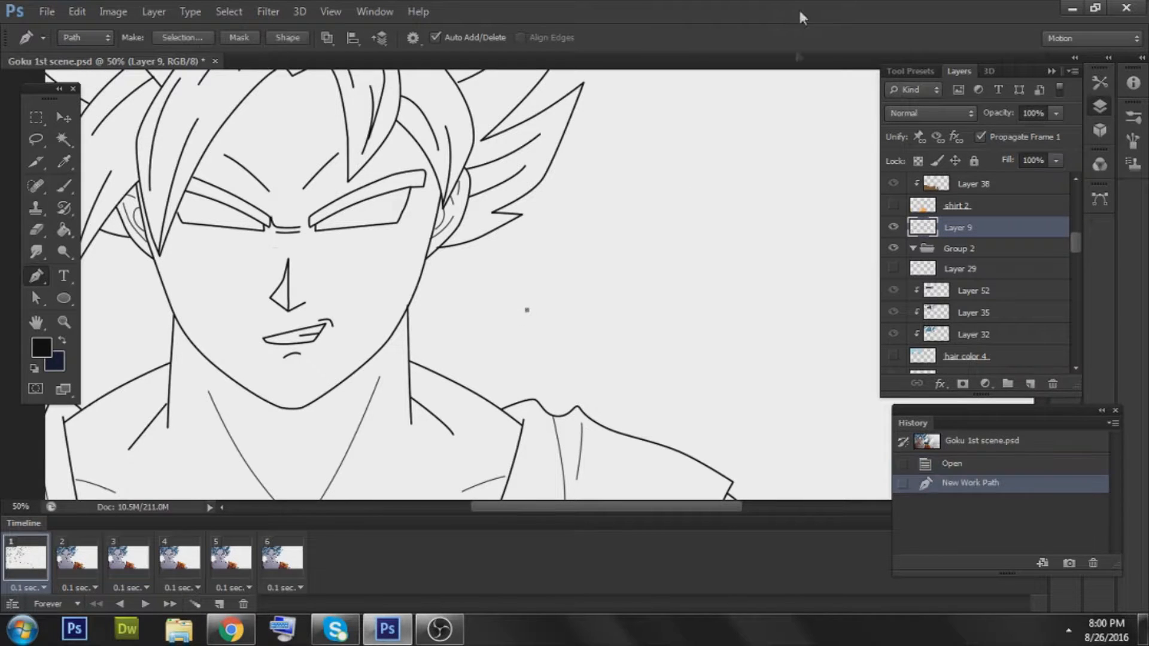
left_click(751, 128)
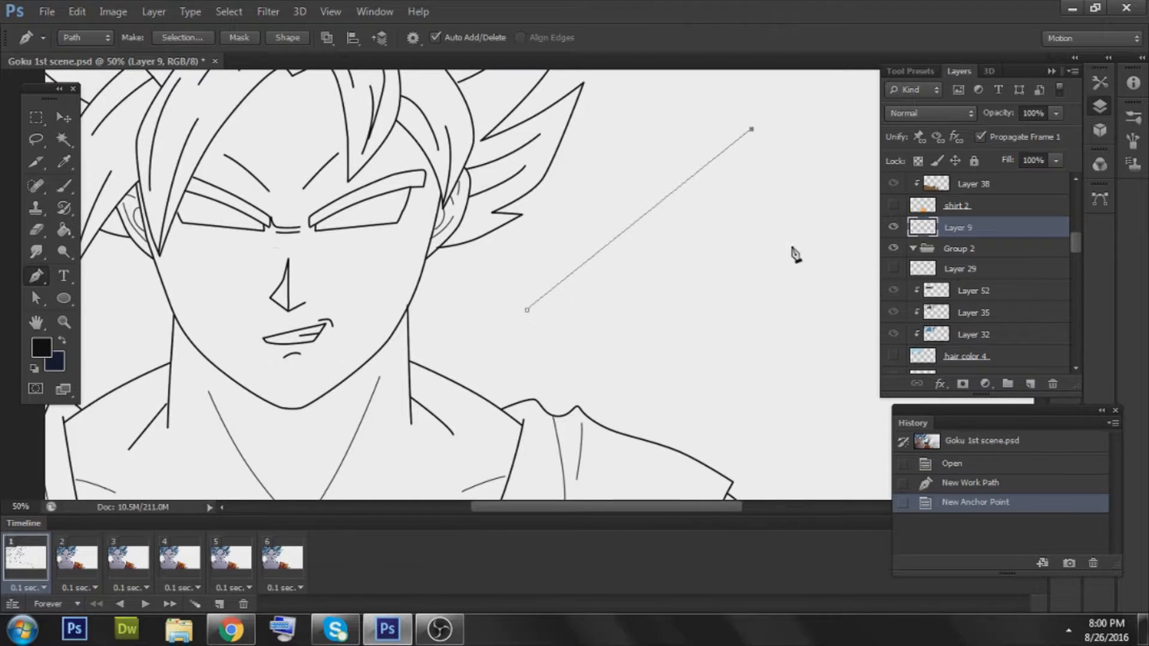
left_click(822, 286)
left_click(695, 283)
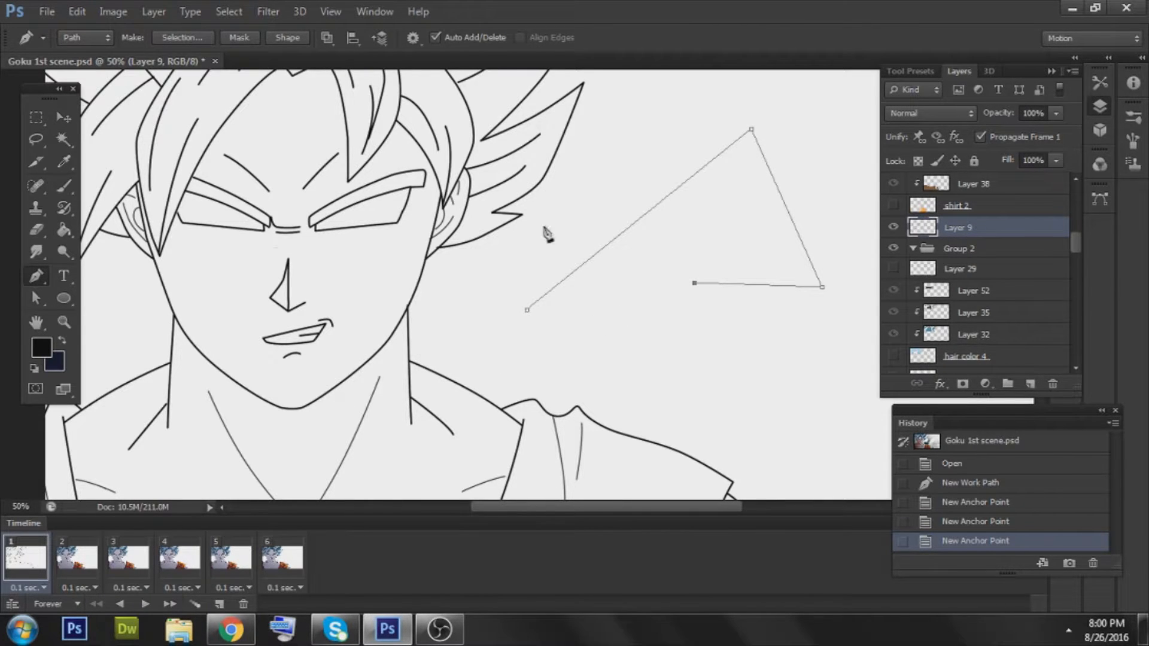
- Extend the zigzag path with a smooth anchor point that bows the new segment into a deep curve, and end the path
scroll(636, 313, "down", 3)
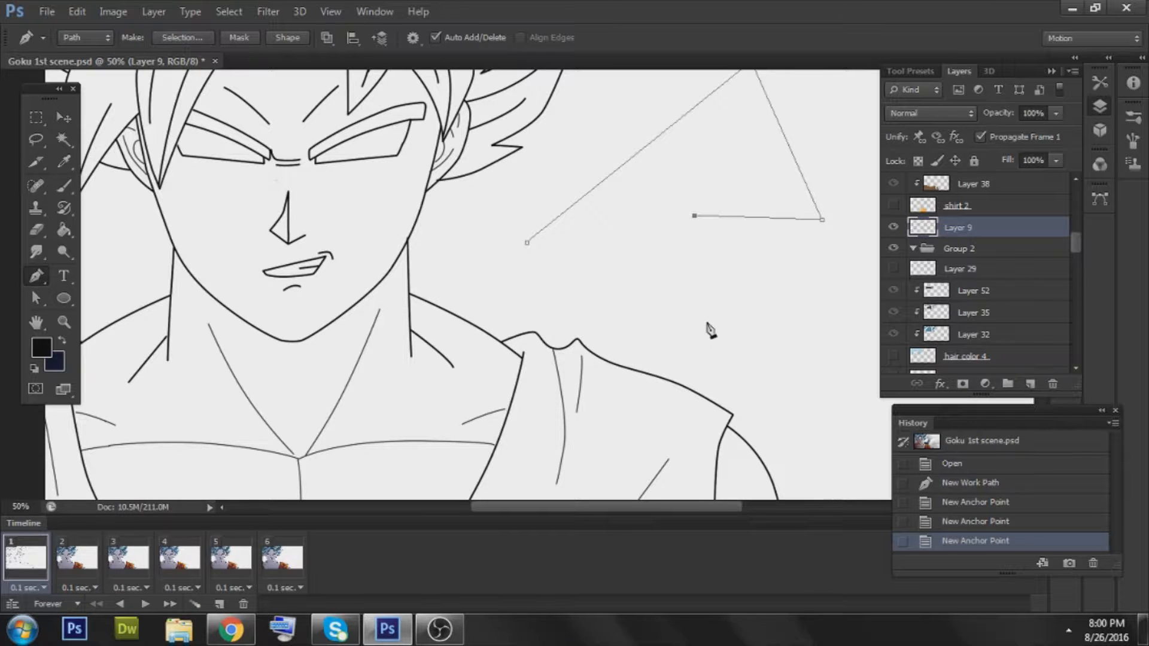
scroll(698, 325, "down", 1)
key("space")
left_click_drag(708, 310, 472, 327)
left_click(662, 328)
left_click_drag(662, 328, 826, 361)
scroll(747, 331, "down", 3)
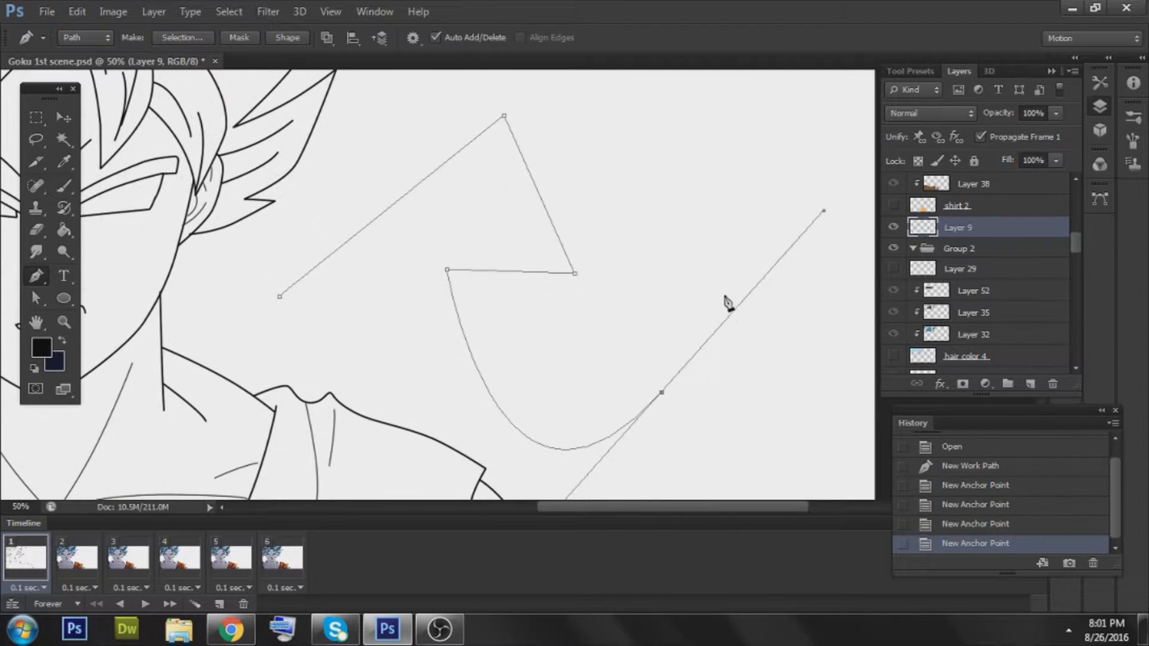
key("Escape")
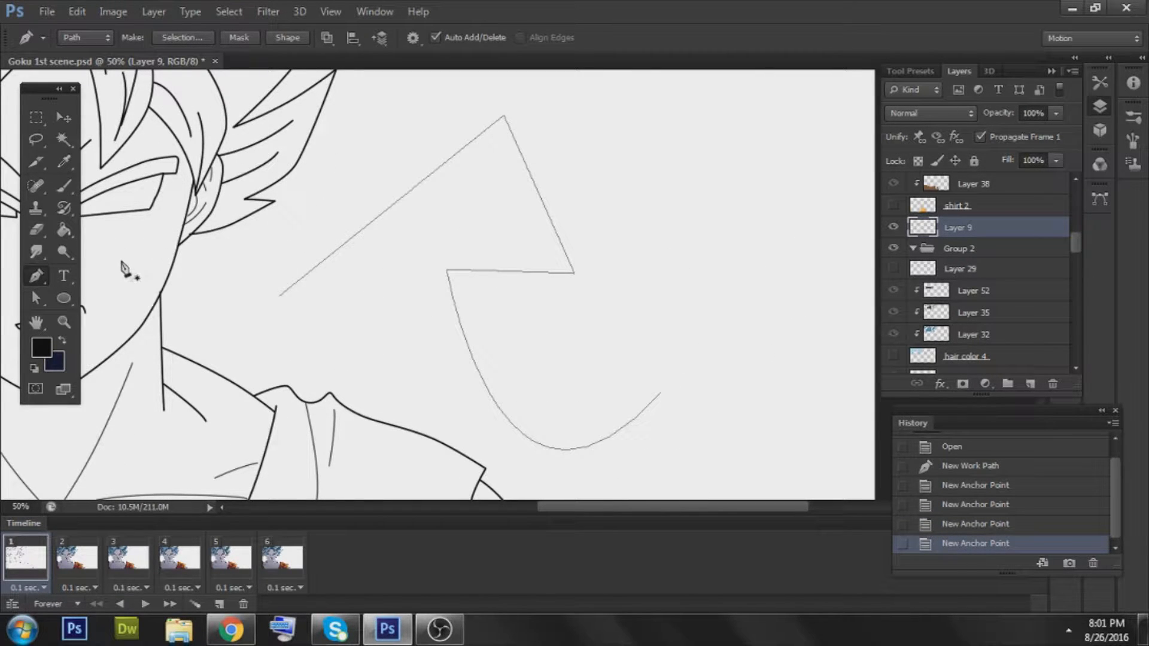
- Swing the last anchor point's direction handle to try different bends of the curved segment, and deselect the path
right_click(395, 271)
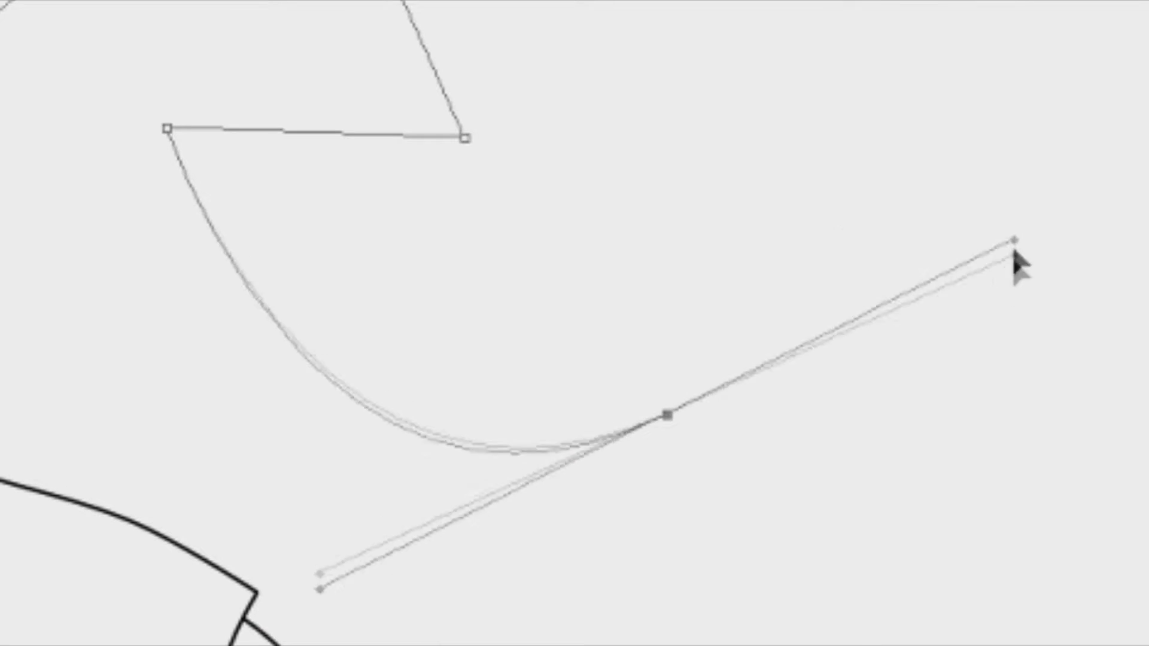
left_click_drag(1016, 258, 1043, 491)
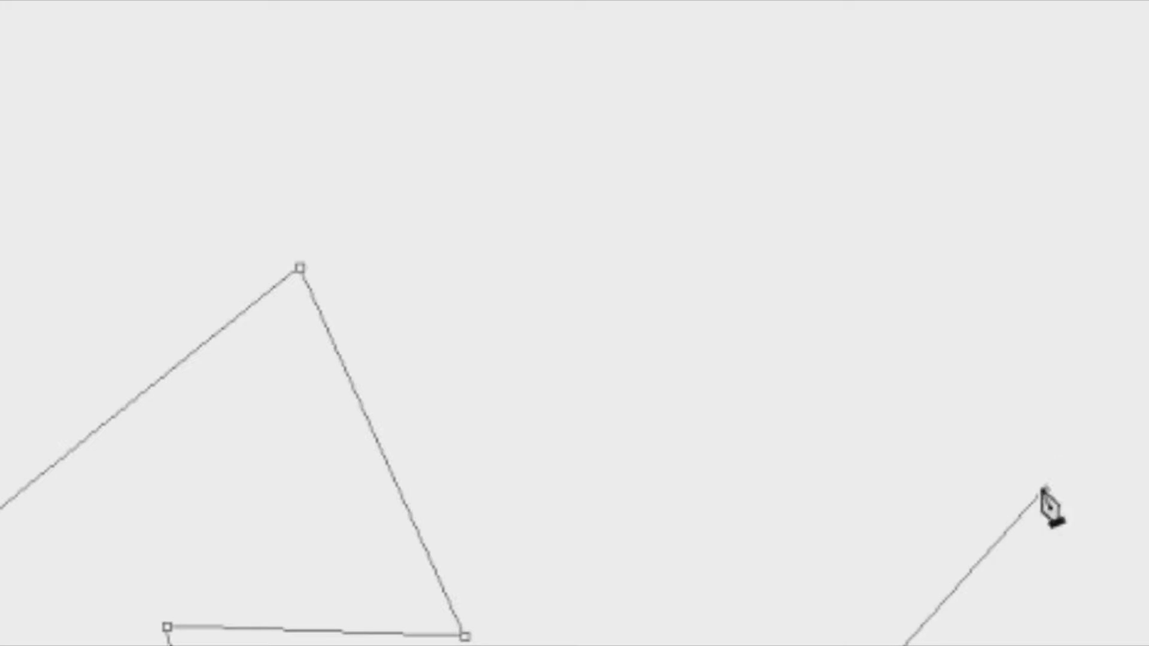
scroll(860, 413, "down", 8)
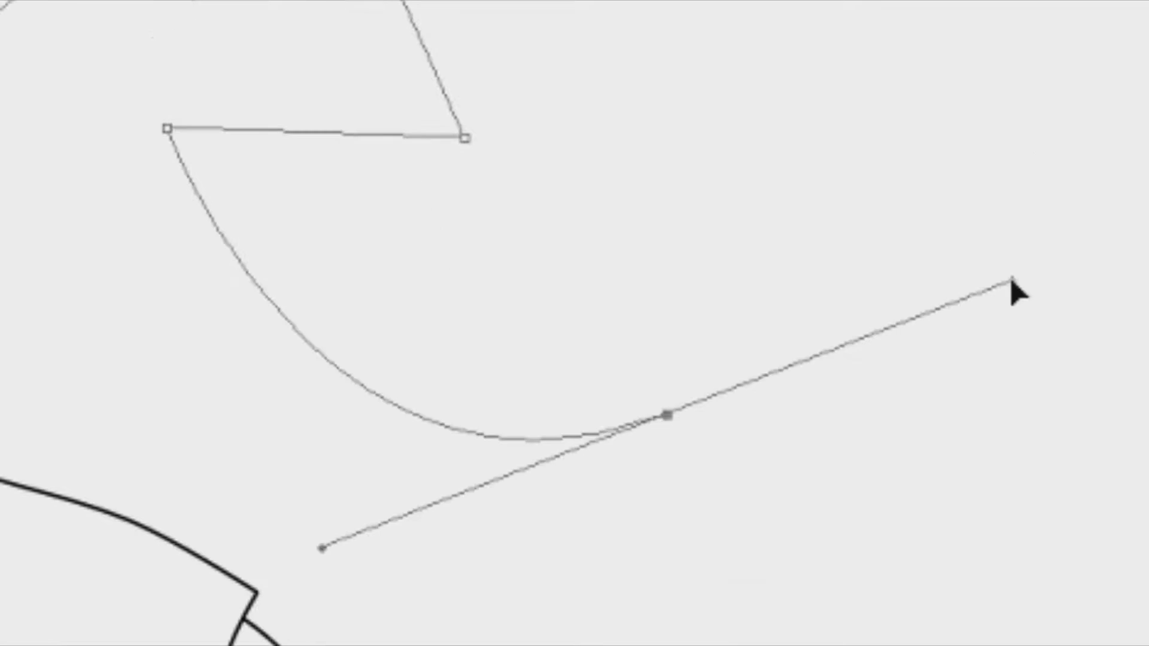
left_click_drag(1018, 293, 1007, 123)
left_click_drag(945, 87, 1044, 488)
scroll(939, 515, "down", 5)
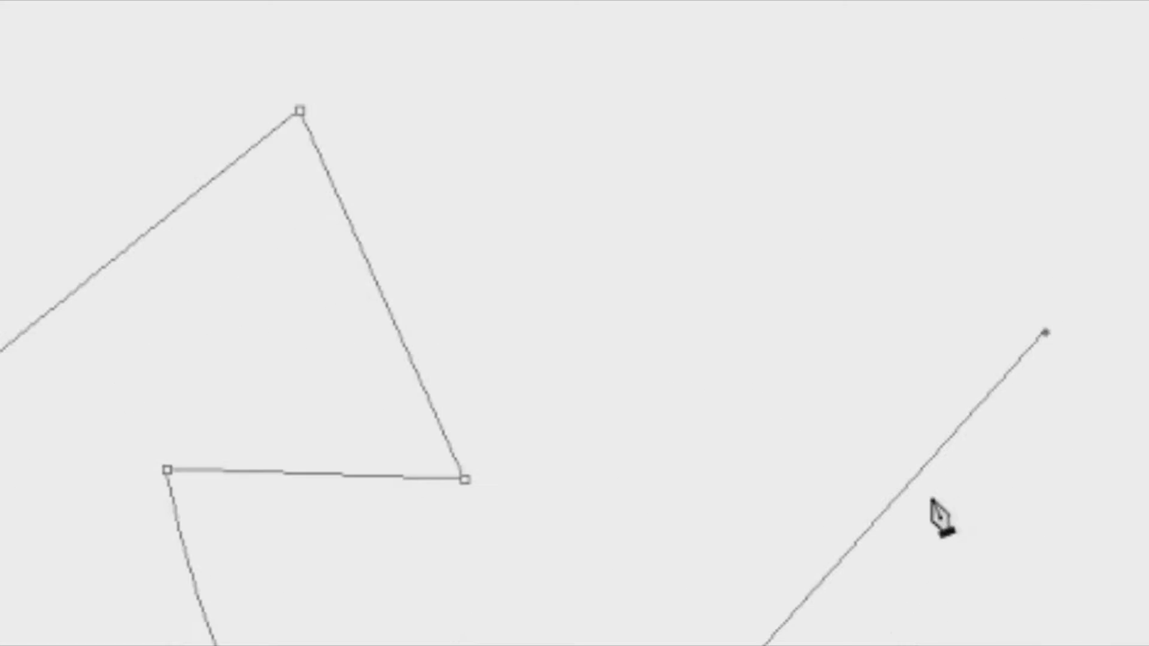
left_click(770, 267, "ctrl")
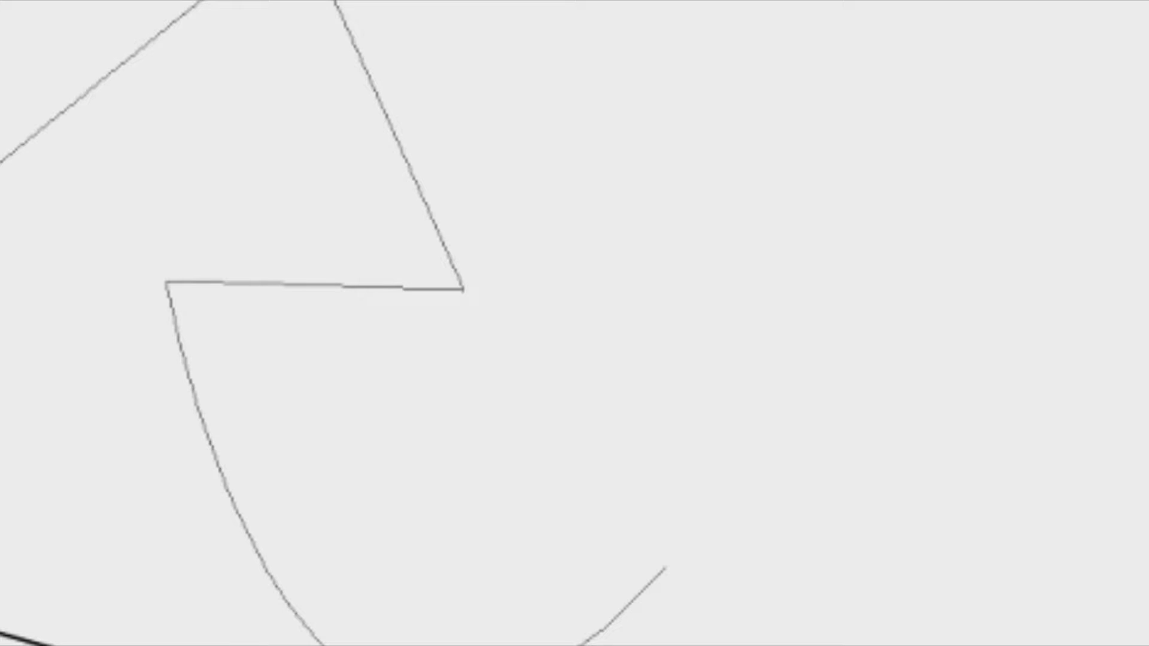
- Stroke the practice path using the Brush with Simulate Pressure off, delete the path, and zoom in on the stroked line
right_click(47, 287)
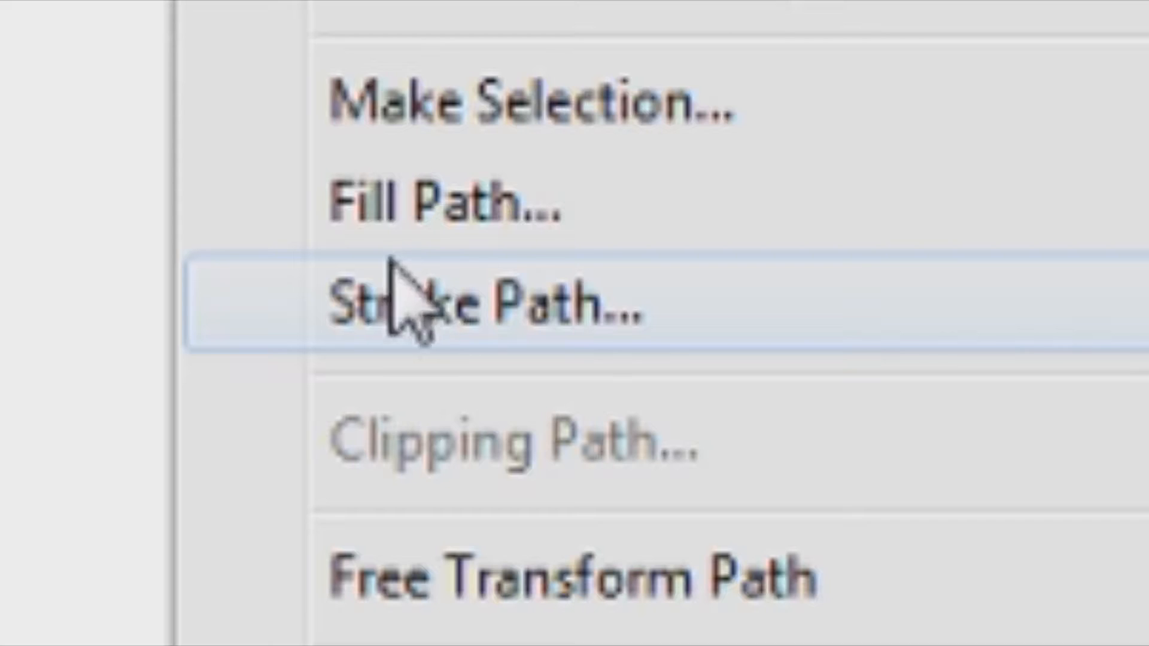
left_click(373, 294)
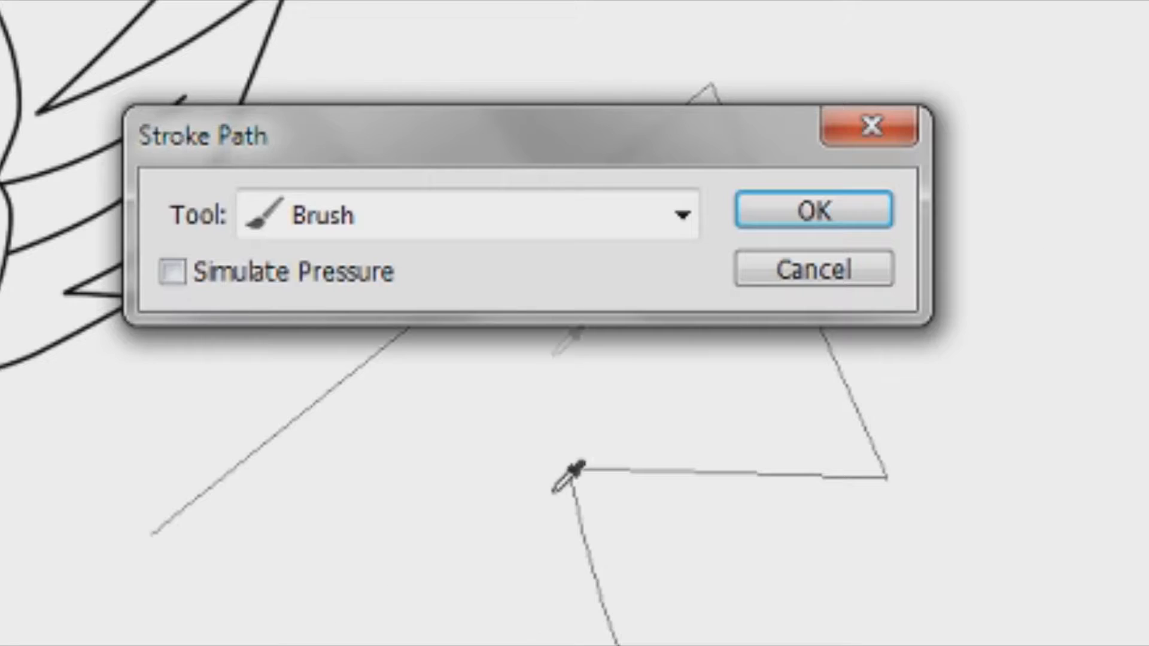
left_click(814, 209)
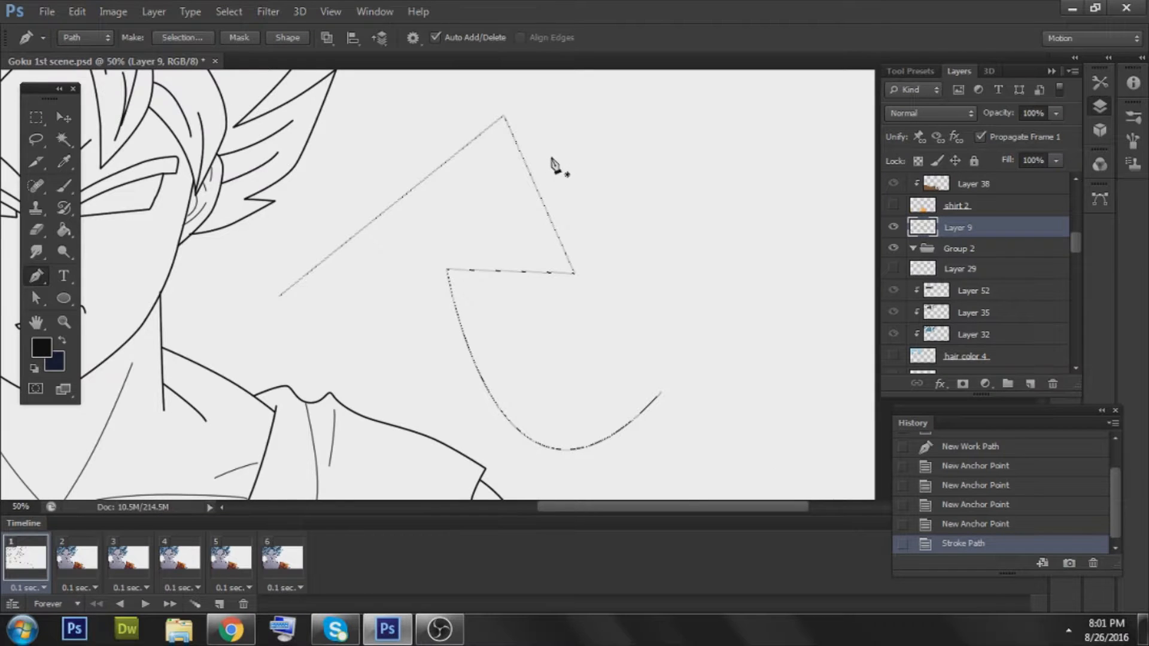
right_click(552, 159)
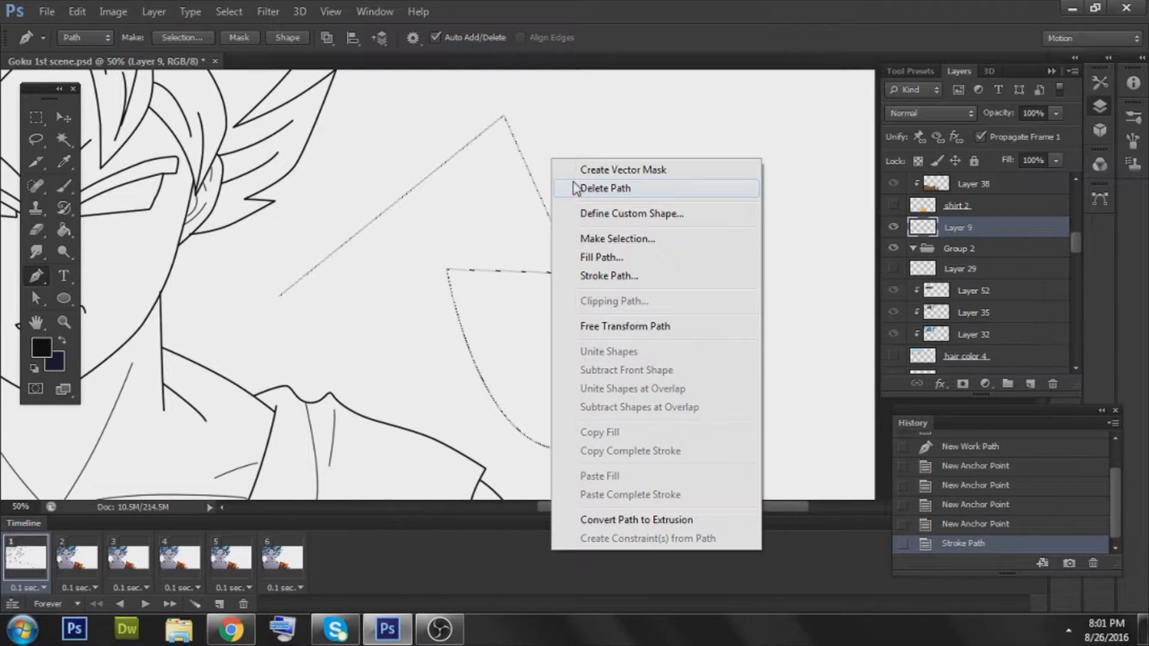
left_click(589, 189)
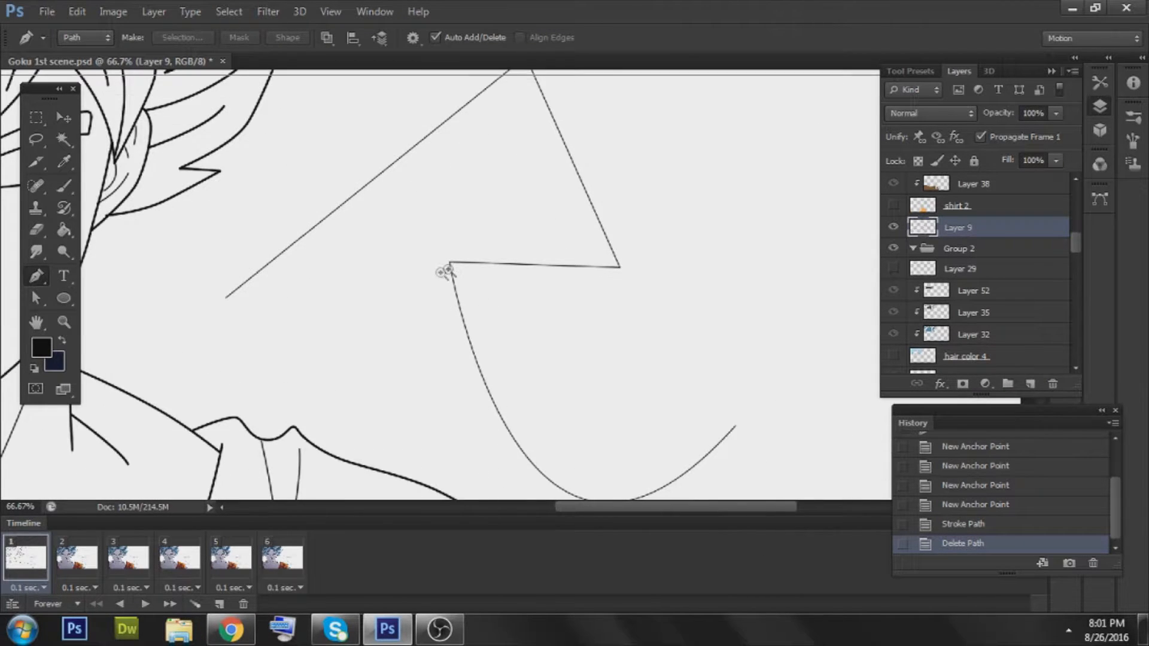
left_click(441, 267)
left_click_drag(910, 338, 477, 324)
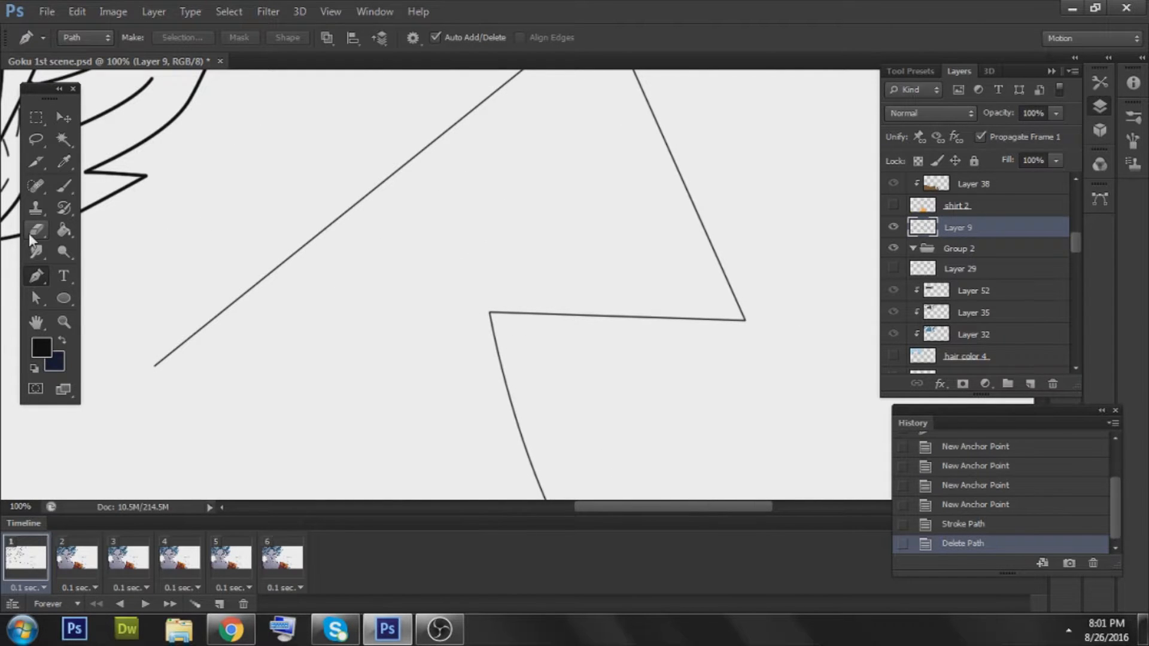
- Switch to the Brush tool and adjust the brush size among the brush preset settings
left_click(65, 187)
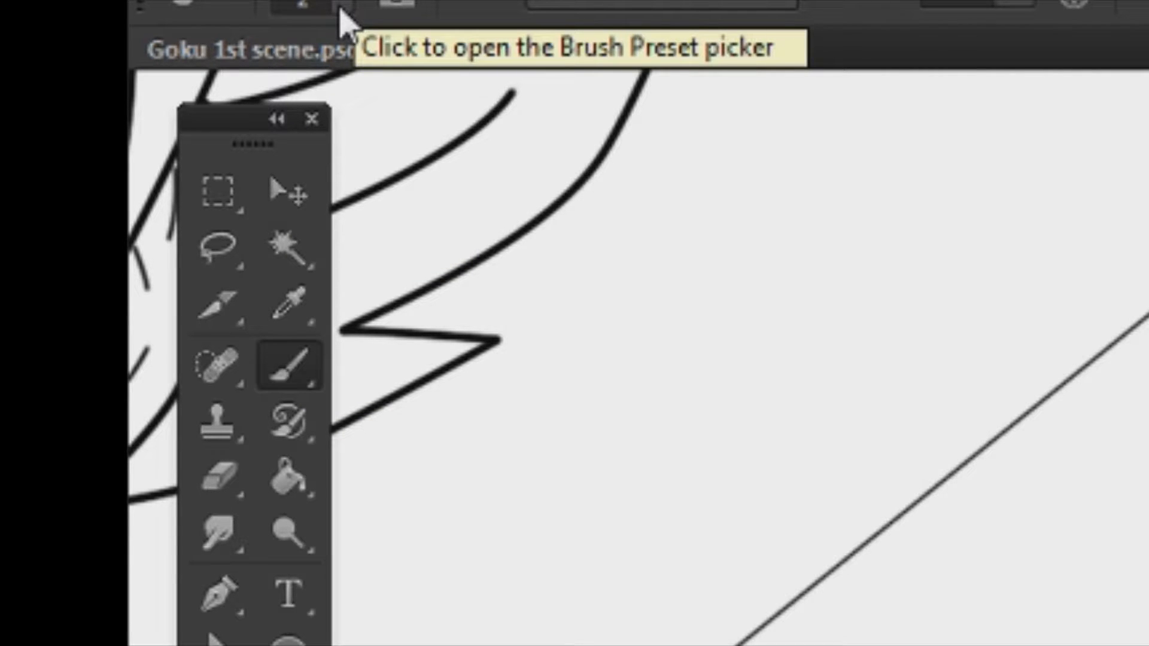
left_click(342, 15)
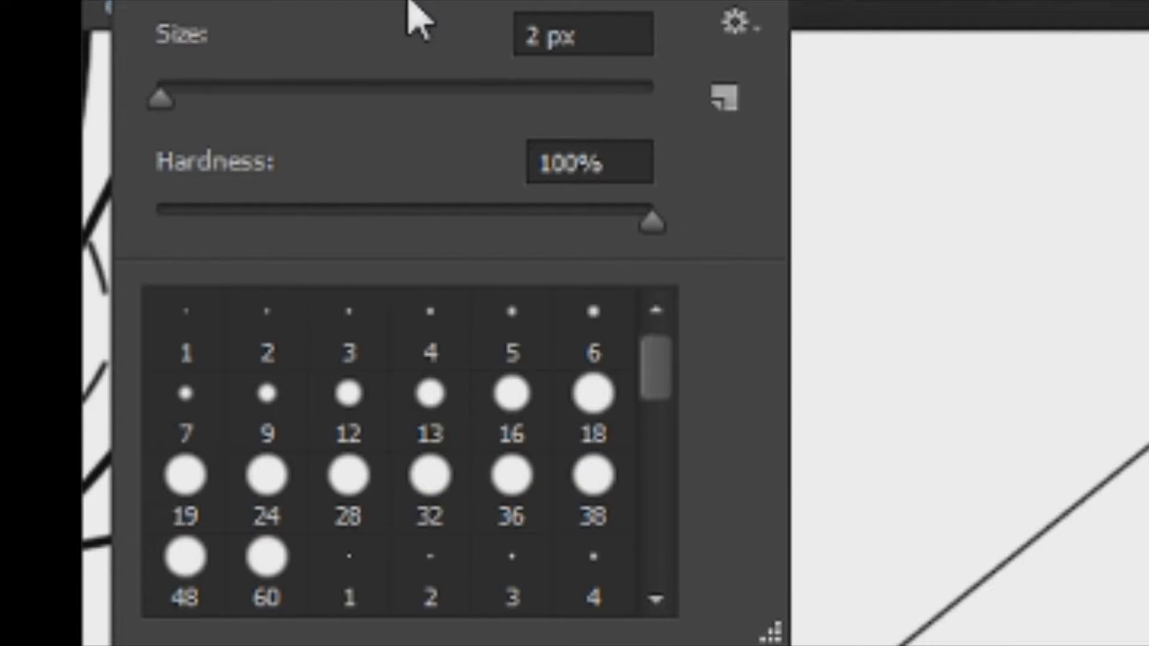
left_click(597, 42)
key("Up")
key("Up")
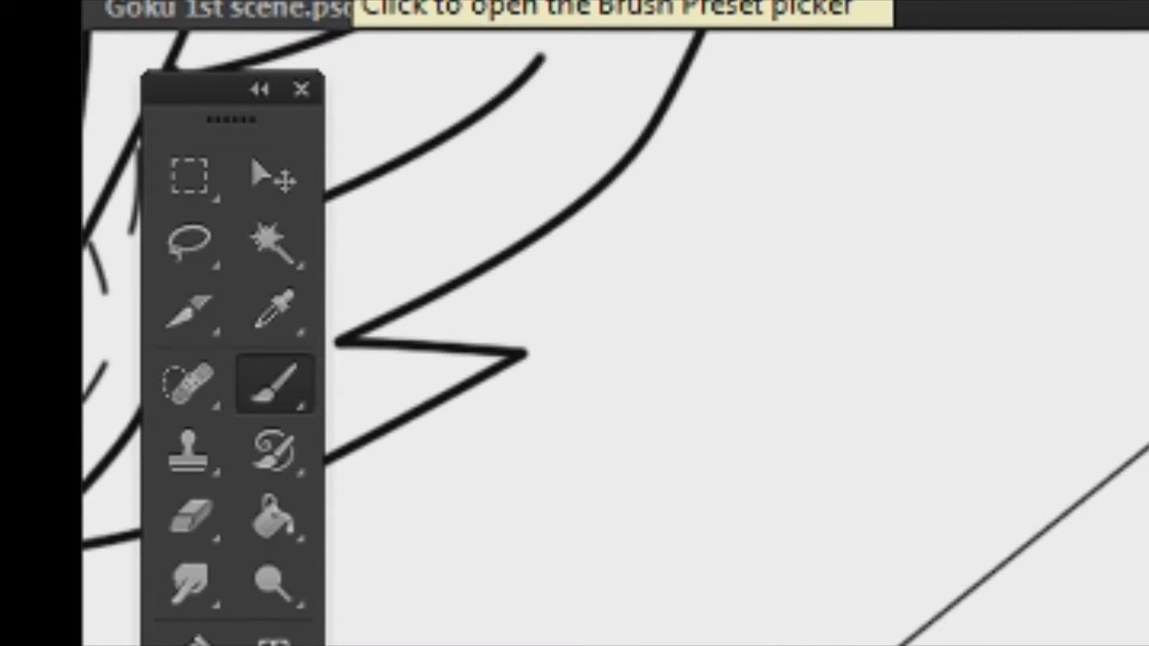
left_click(346, 1)
left_click(596, 42)
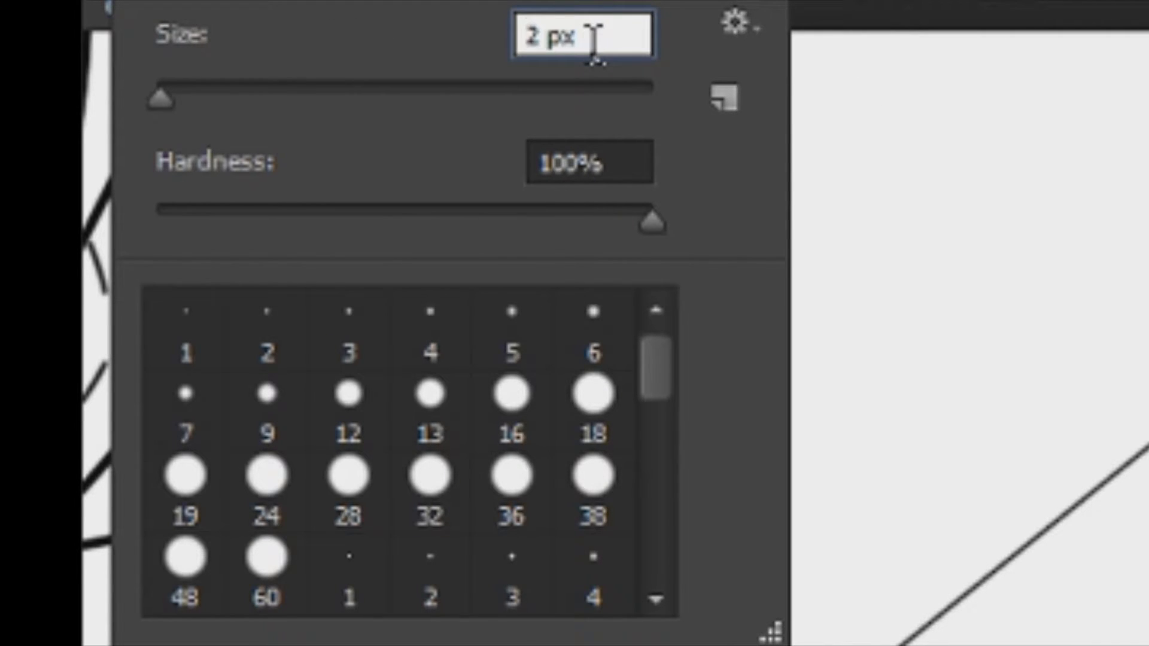
key("Up")
key("Up")
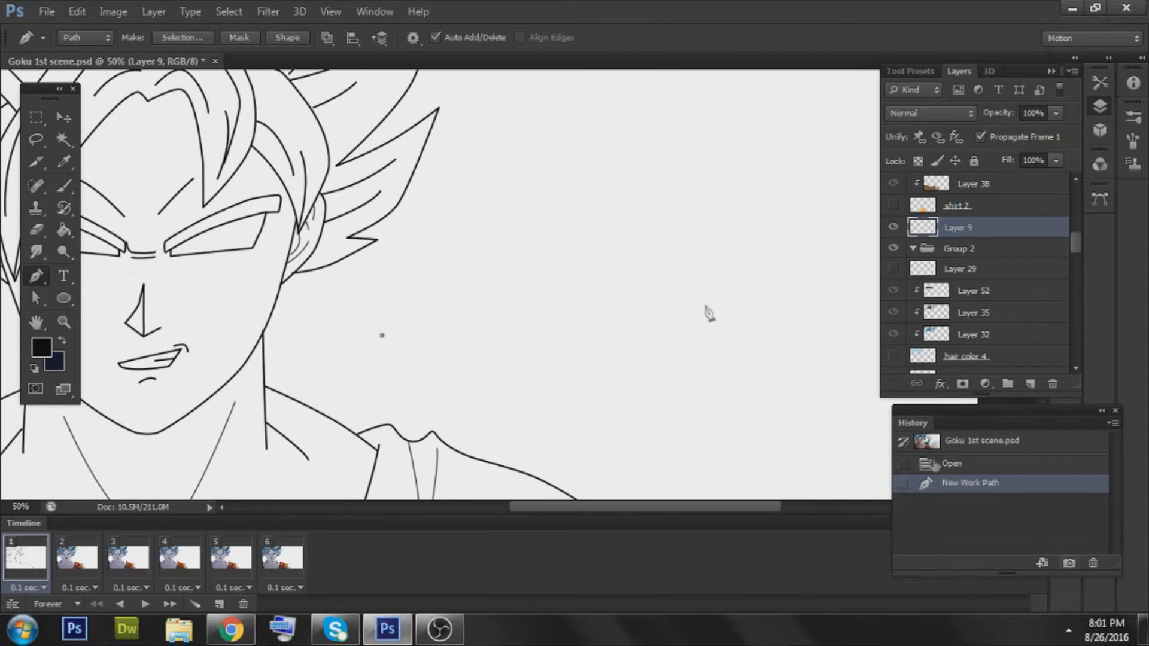
- Delete the single-point work path and zoom out to 33.33% to show the whole drawing
right_click(678, 242)
left_click(728, 257)
key("ctrl+minus")
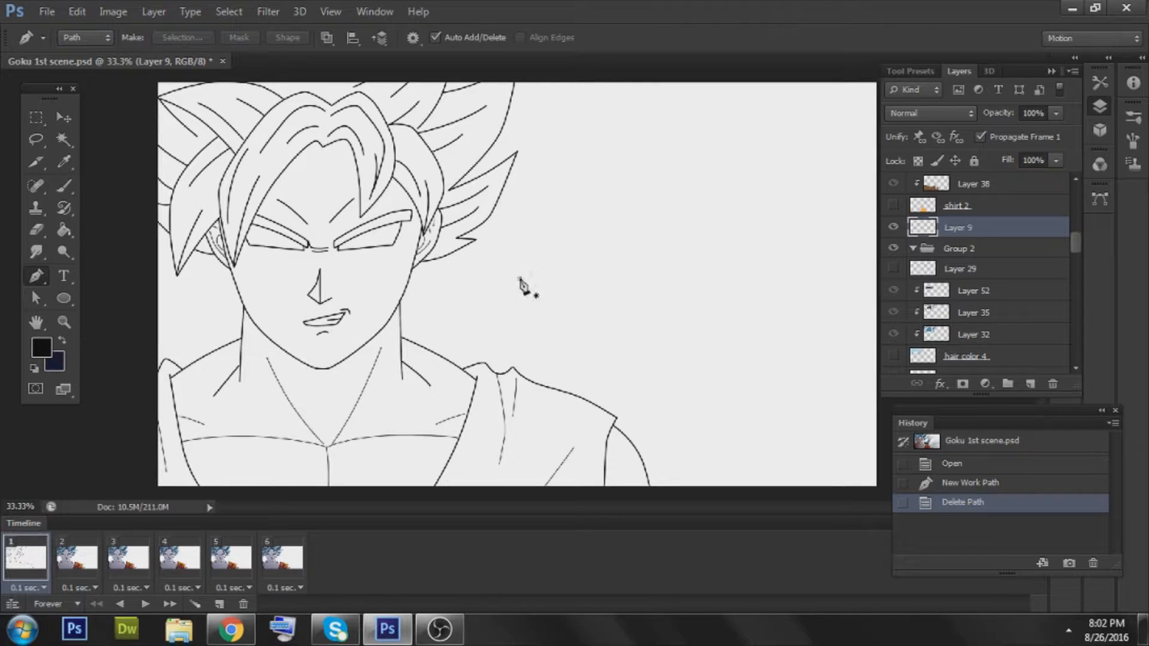
- Draw an open practice path beside the character's head with one curved segment followed by two straight segments
left_click(521, 279)
left_click_drag(558, 155, 624, 155)
left_click(744, 168)
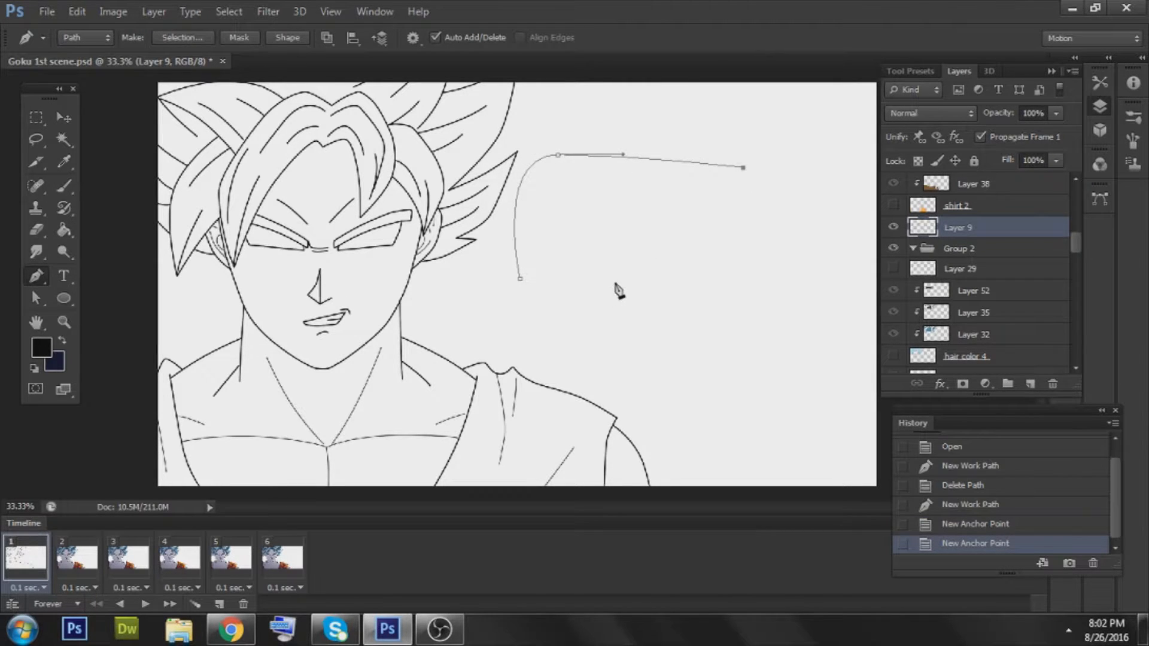
left_click(582, 294)
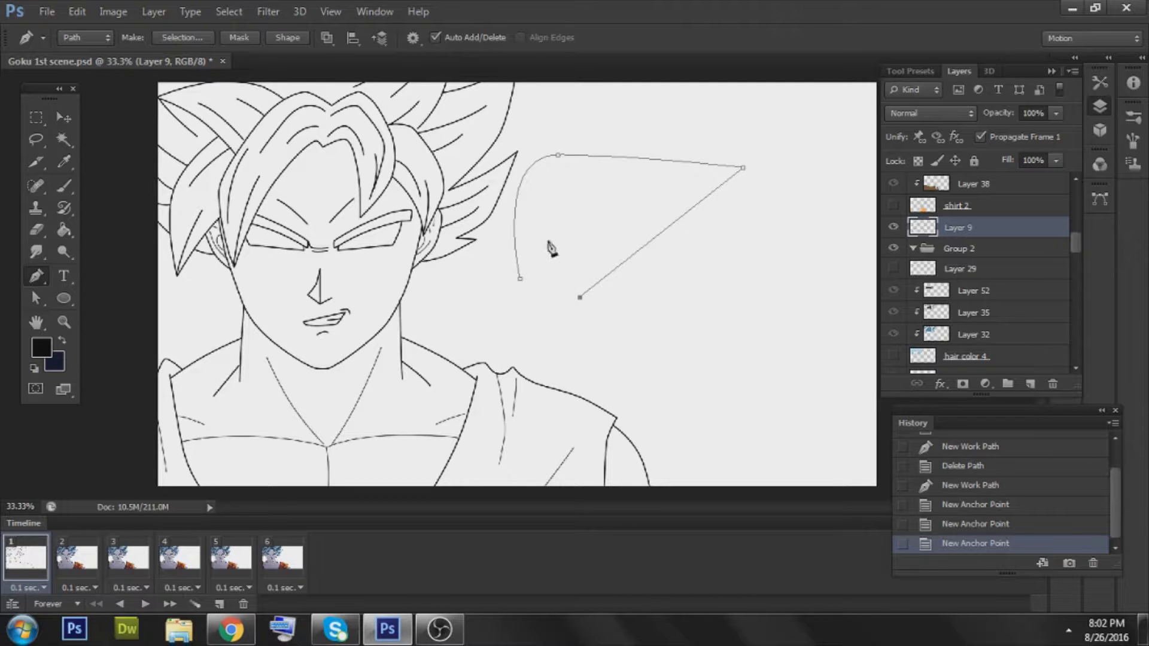
- Move the practice path's curved anchor point a little, and nudge it repeatedly up and back down
left_click(559, 155)
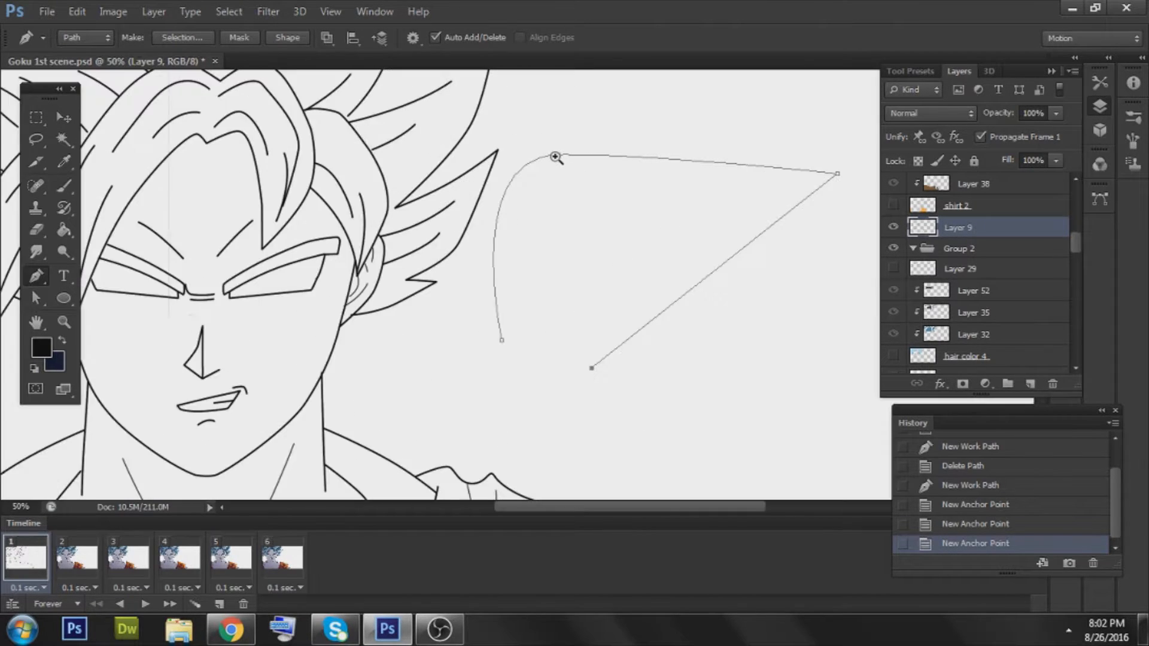
left_click(558, 155)
left_click(558, 155)
left_click(558, 155, "ctrl")
left_click_drag(558, 156, 545, 209)
key("Up")
key("Up")
key("Up")
key("Up")
key("Up")
key("Up")
key("Up")
key("Up")
key("Up")
key("Up")
key("Up")
key("Up")
key("Up")
key("Up")
key("Up")
key("Up")
key("Up")
key("Up")
key("Up")
key("Up")
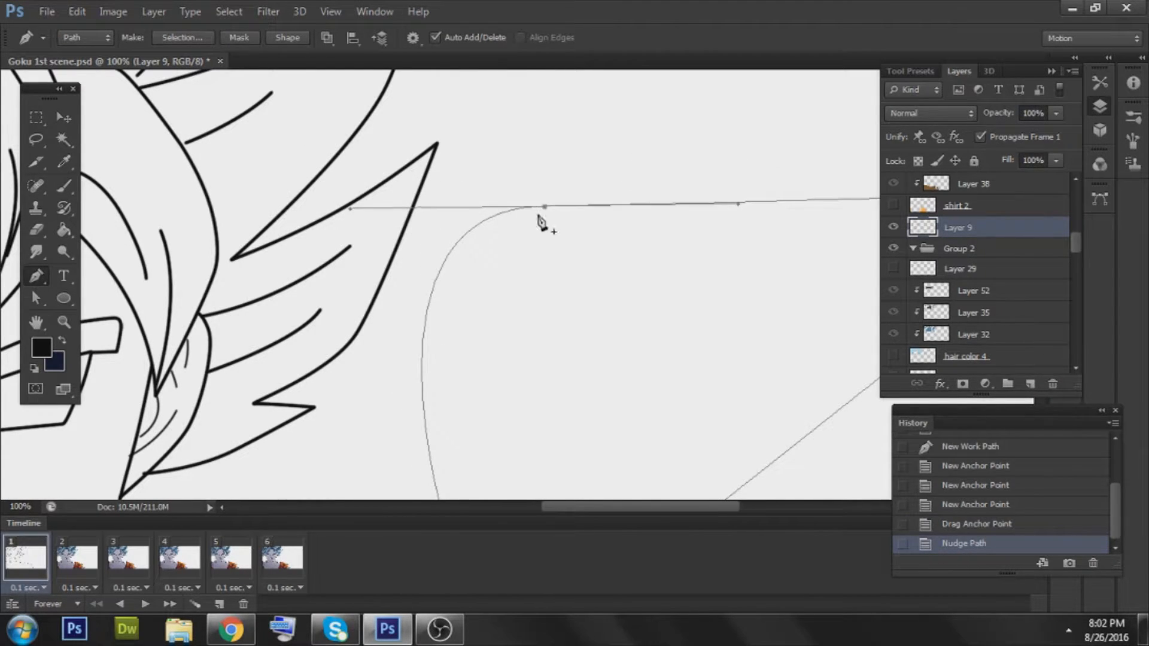
key("Up")
key("Up")
key("Up")
key("Up")
key("Up")
key("Up")
key("Up")
key("Up")
key("Up")
key("Up")
key("Up")
key("Up")
key("Up")
key("Up")
key("Up")
key("Up")
key("Up")
key("Up")
key("Up")
key("Up")
key("Down")
key("Down")
key("Down")
key("Down")
key("Down")
key("Down")
key("Down")
key("Down")
key("Down")
key("Down")
key("Down")
key("Down")
key("Down")
key("Down")
key("Down")
key("Down")
key("Down")
key("Down")
key("Down")
key("Down")
key("Down")
key("Down")
key("Down")
key("Down")
key("Down")
key("Down")
key("Down")
key("Down")
key("Down")
key("Down")
key("Down")
key("Down")
key("Down")
key("Down")
key("Down")
key("Down")
key("Down")
- Delete the practice path completely and zoom out to 33.33%
key("Delete")
left_click(532, 260, "ctrl+alt")
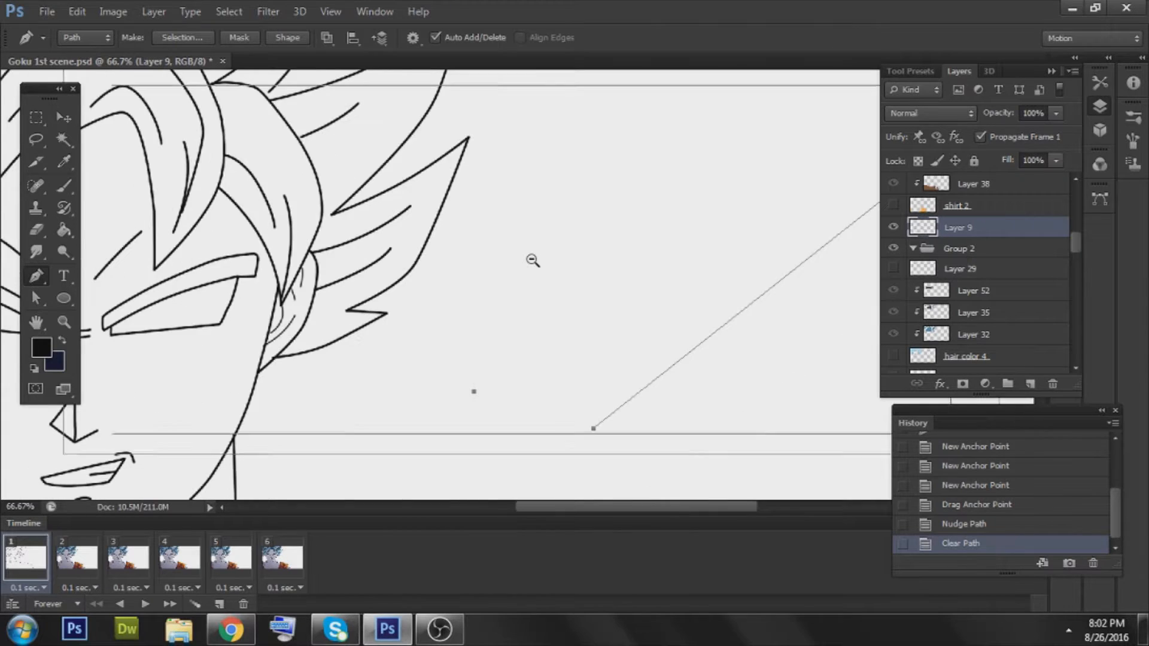
left_click(532, 260, "ctrl+alt")
key("Delete")
left_click(534, 262, "ctrl+alt")
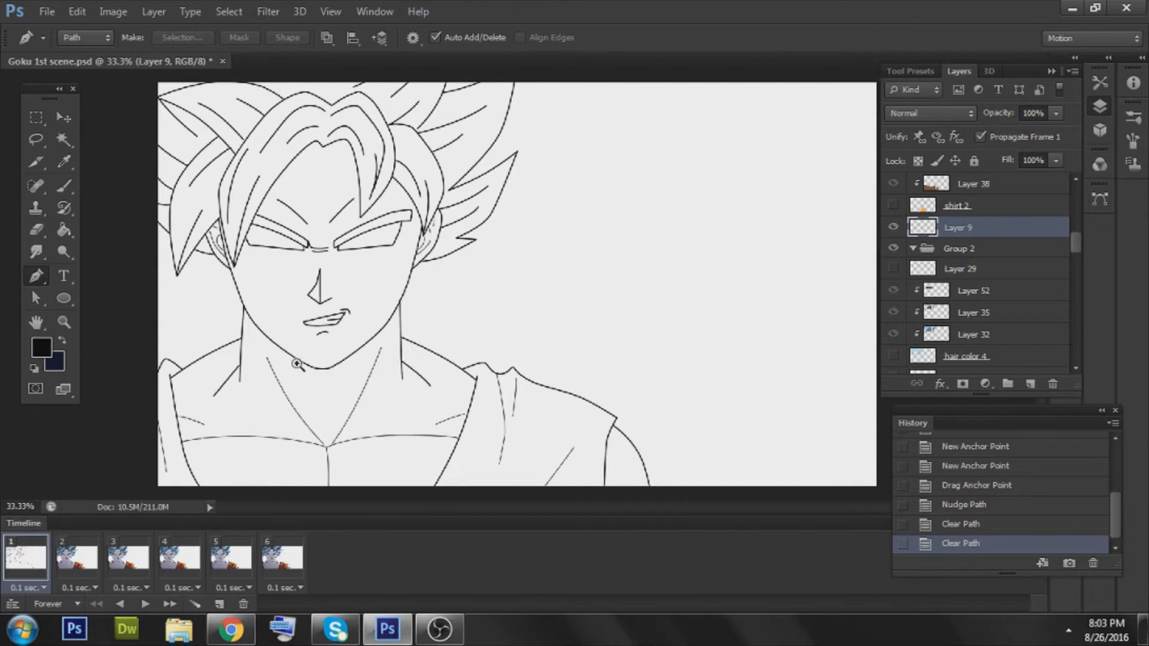
- Hide and show Layer 9 to check its contribution to the drawing
scroll(298, 365, "up", 1)
scroll(318, 374, "up", 3)
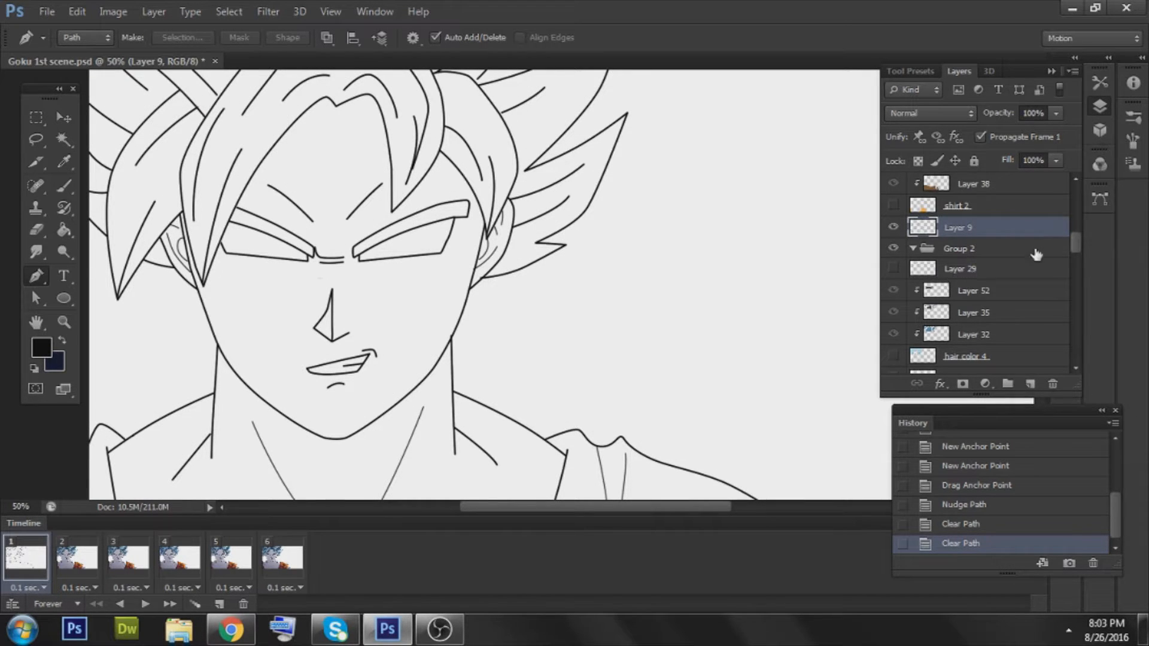
scroll(1036, 256, "up", 2)
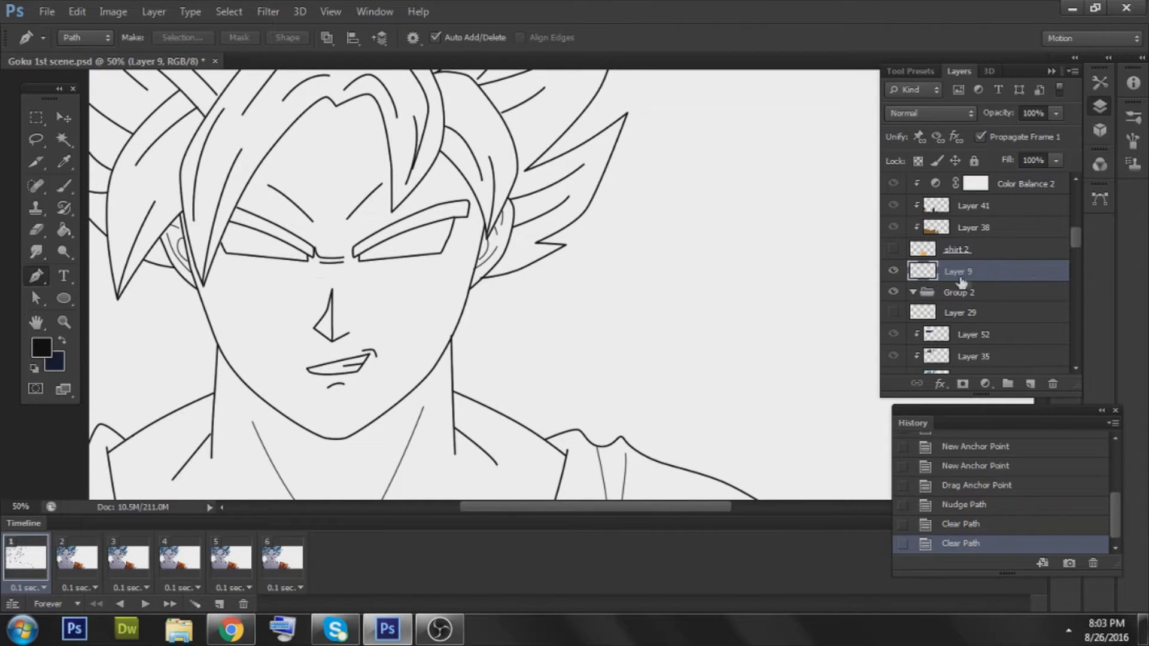
left_click(894, 271)
left_click(895, 273)
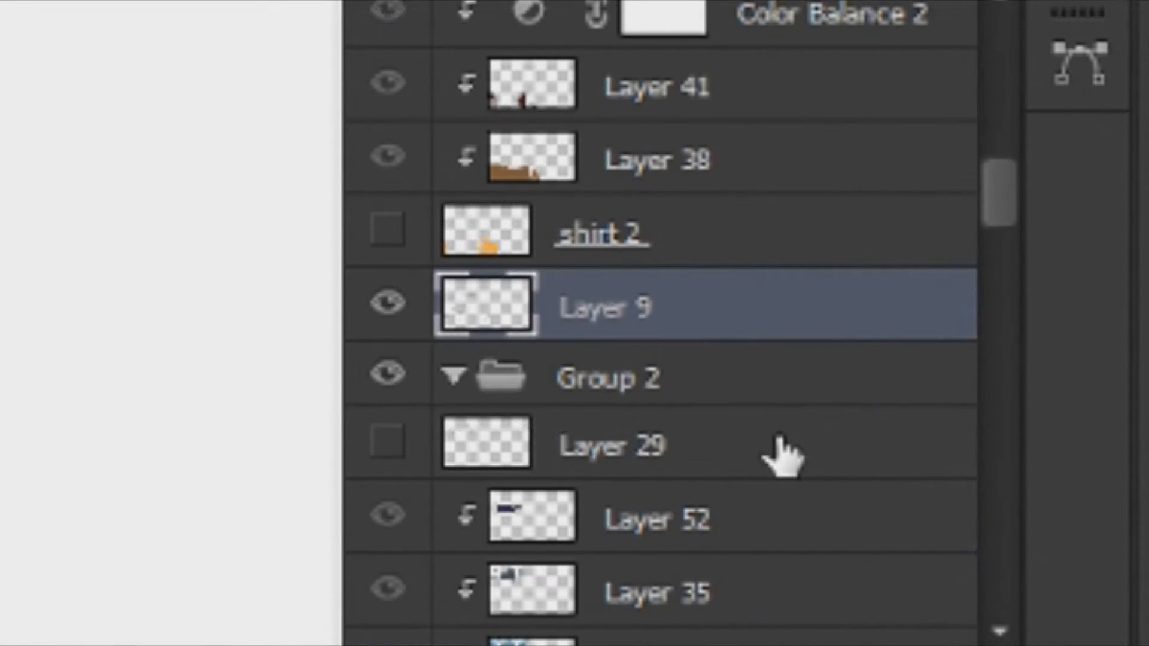
- Create a new layer directly above Layer 29 in Group 2 and name it color
left_click(1011, 314)
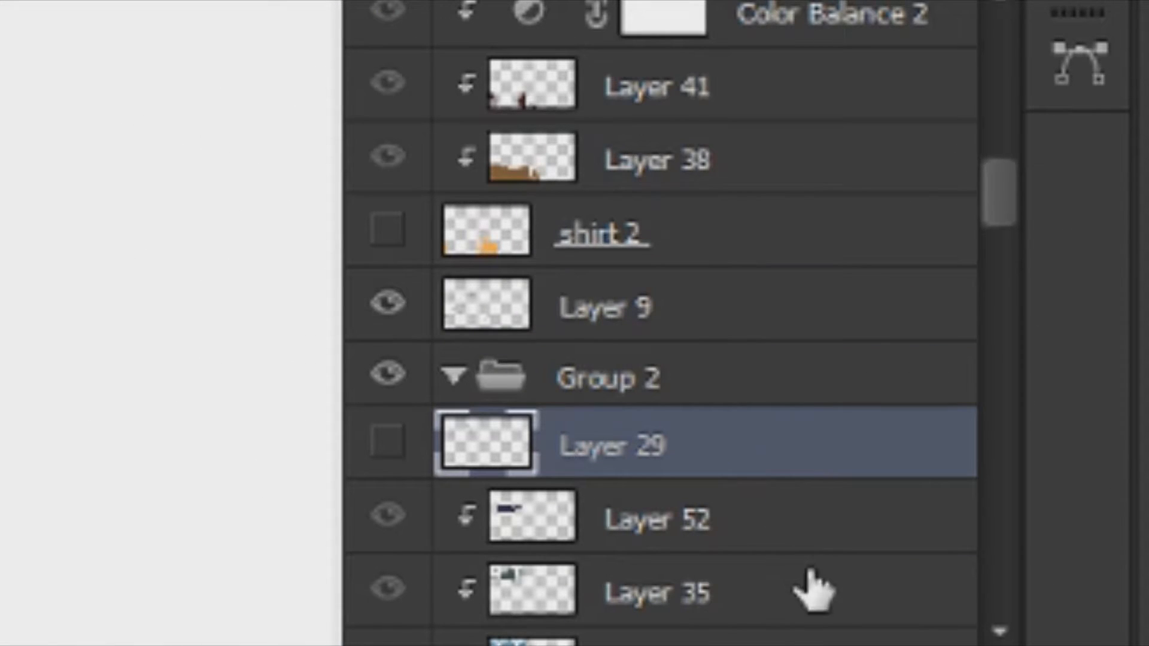
key("ctrl+shift+alt+n")
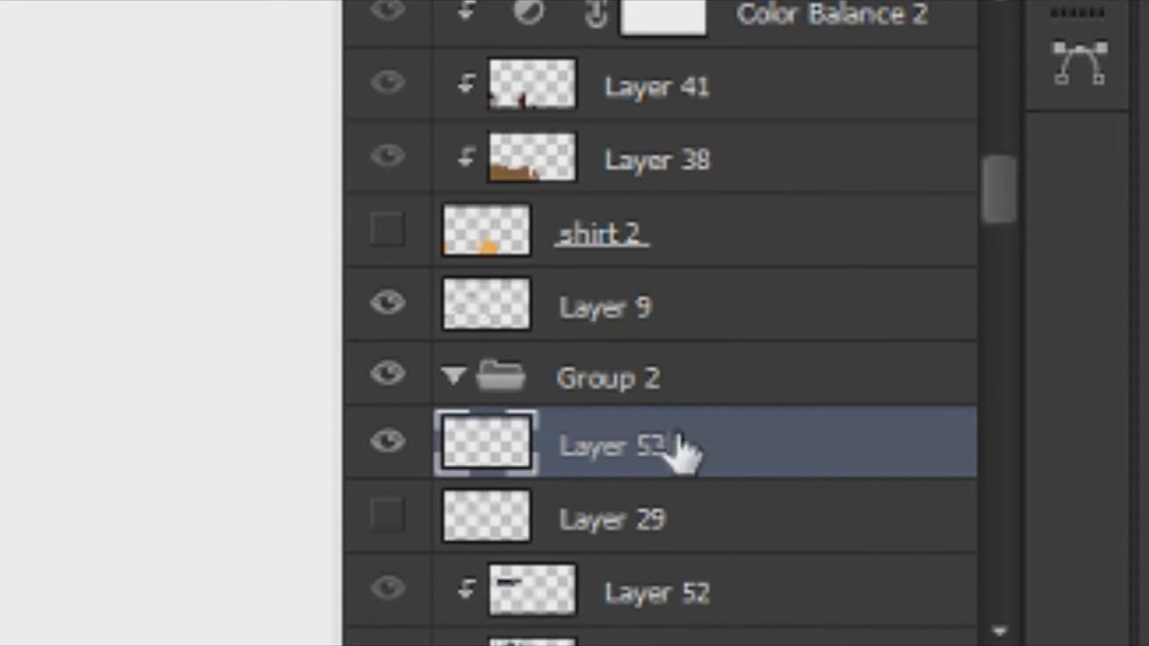
double_click(625, 446)
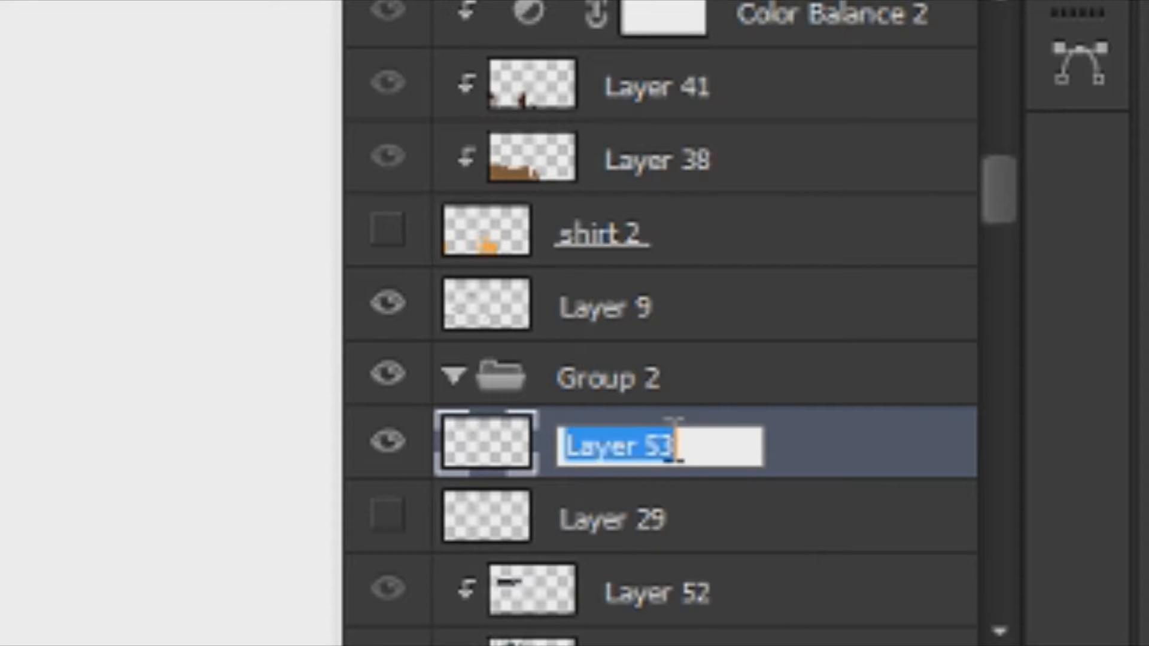
type("cc")
type("l")
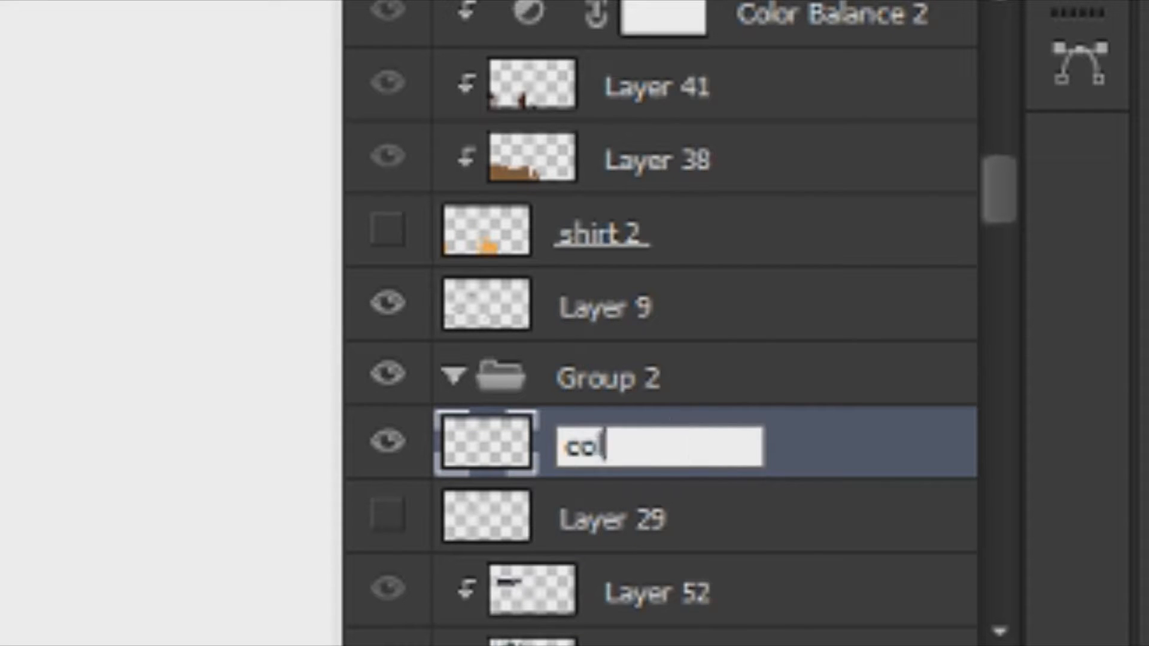
type("or")
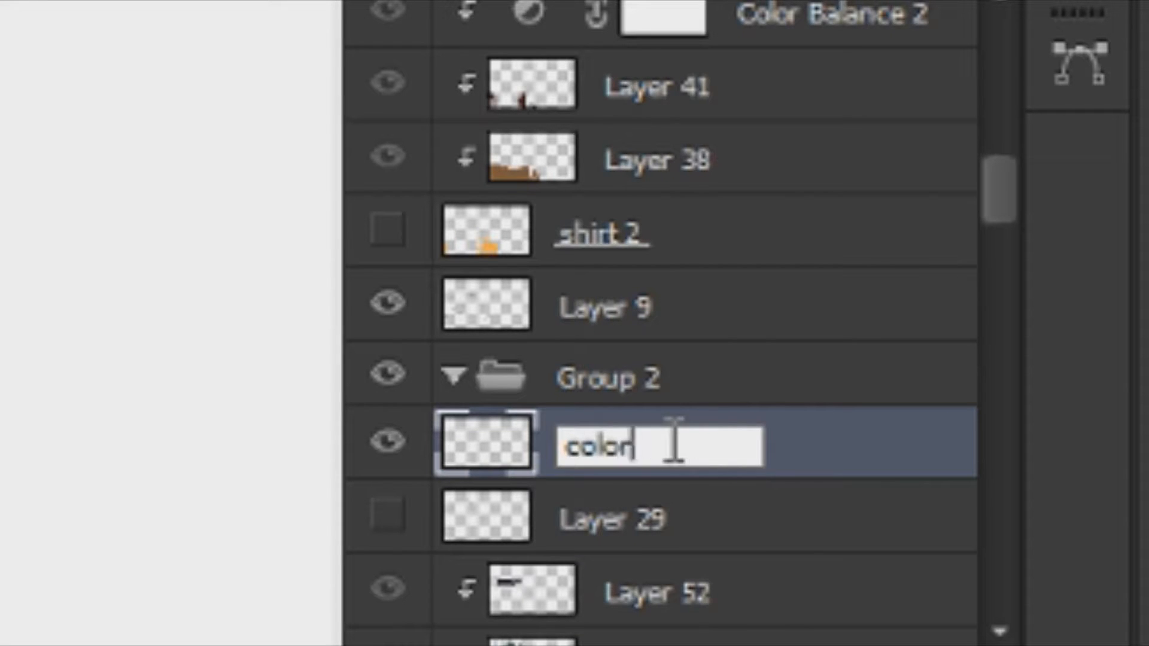
key("Return")
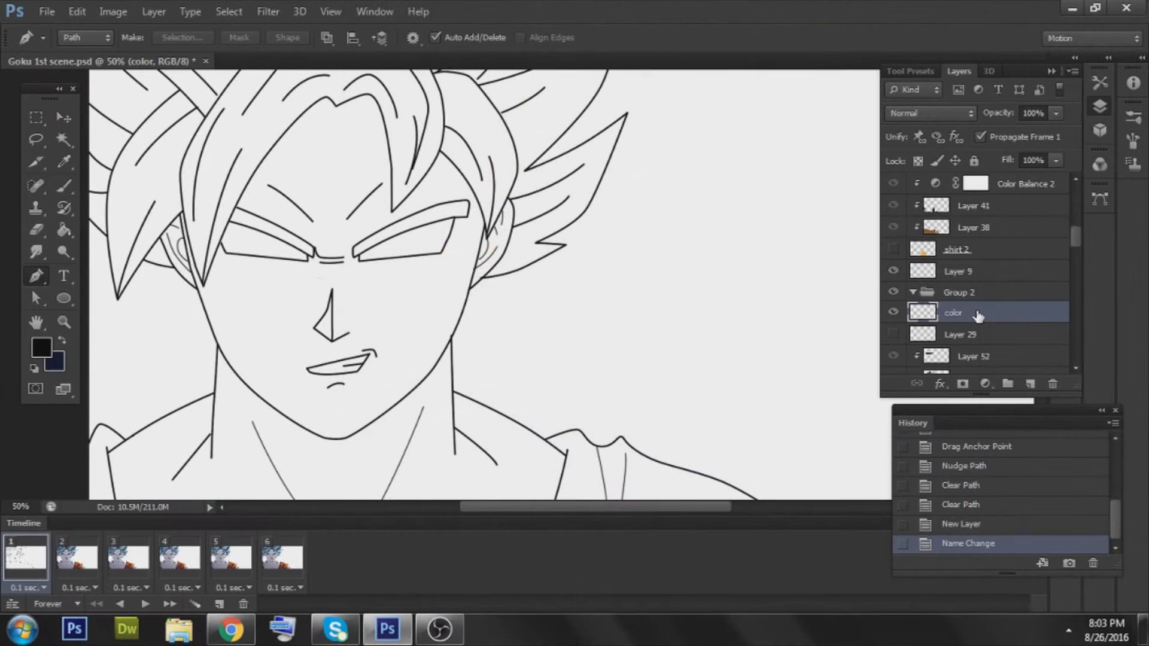
- Set the foreground color to the light skin tone e7d1c7 and return to the Pen tool
scroll(385, 365, "down", 3)
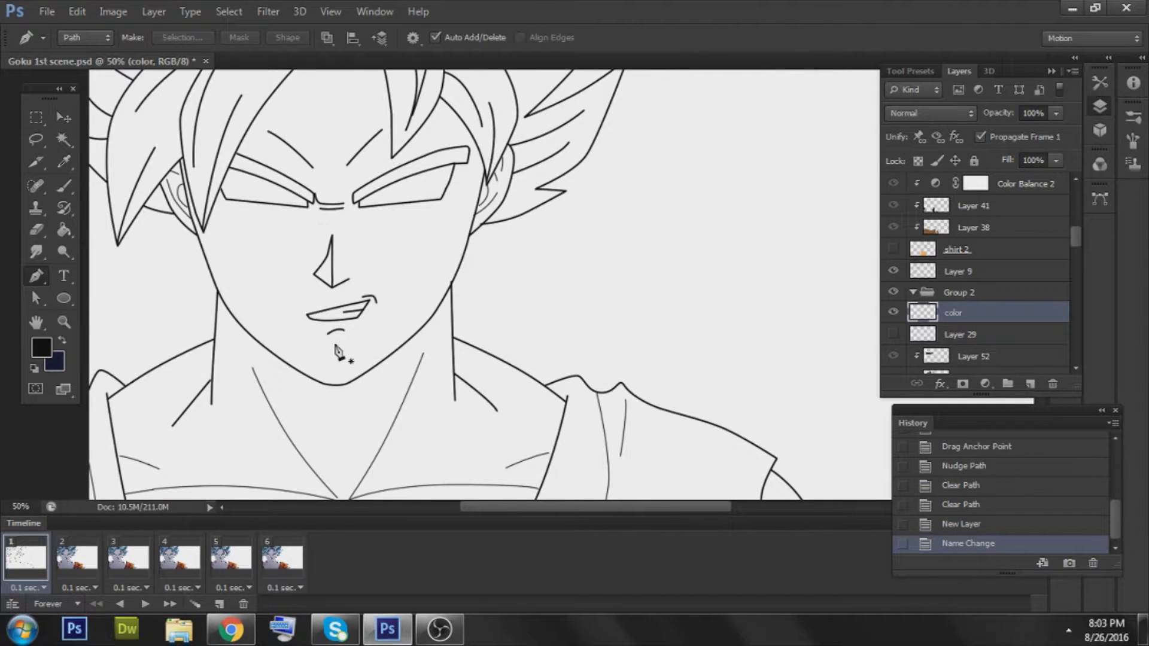
left_click(39, 345)
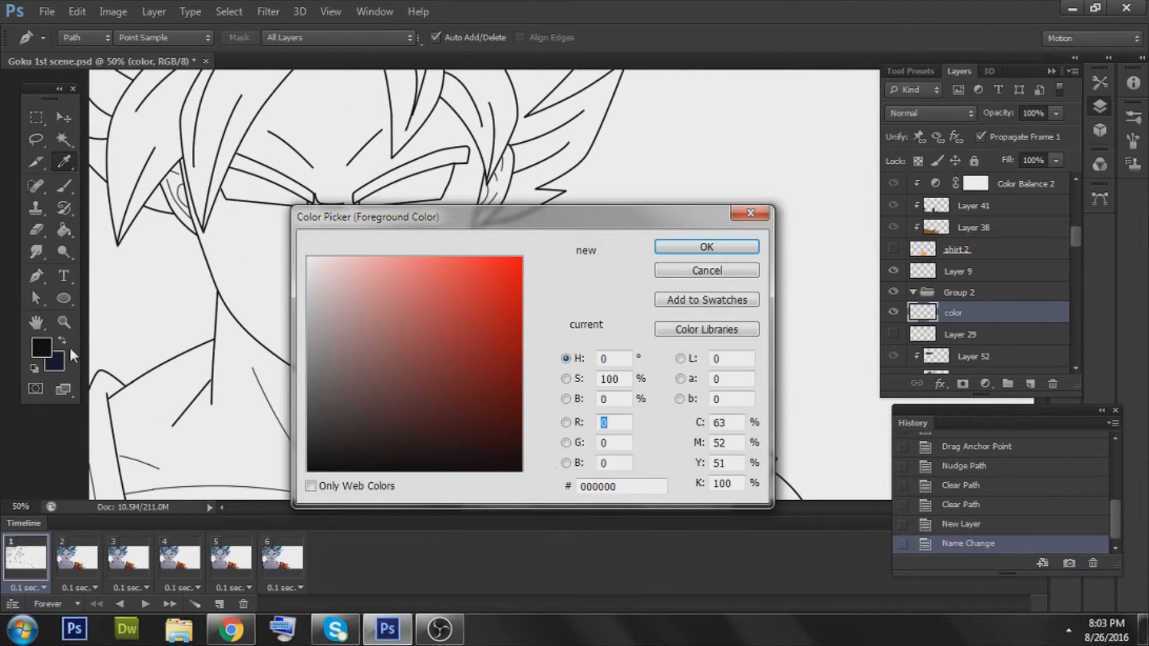
left_click_drag(547, 445, 547, 468)
mouse_move(383, 302)
left_mouse_down()
mouse_move(363, 295)
mouse_move(348, 267)
mouse_move(337, 277)
left_mouse_up()
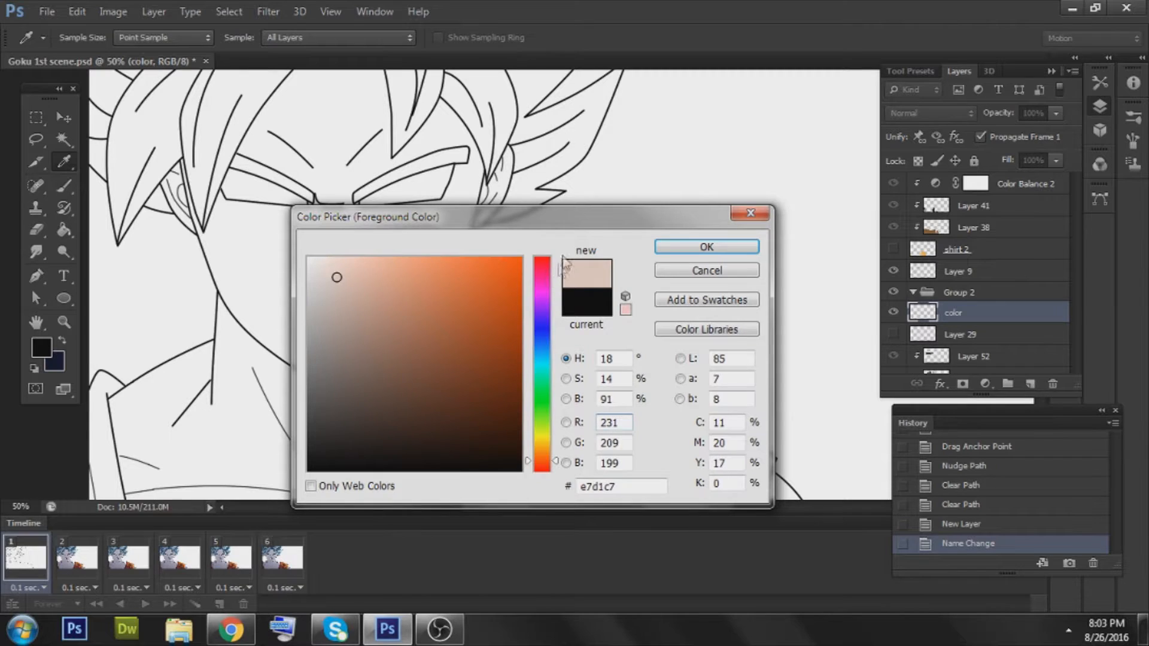
left_click(701, 247)
key("p")
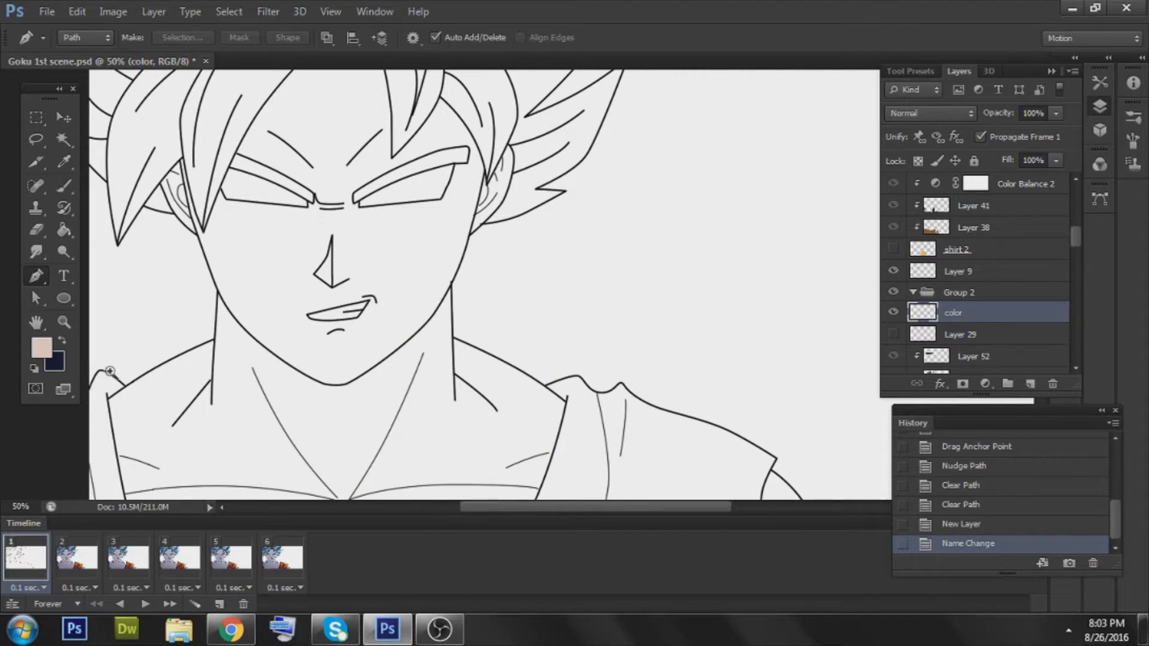
- Look through the layer stack and toggle Layer 9's visibility to compare the drawing with and without it
scroll(132, 373, "up", 1)
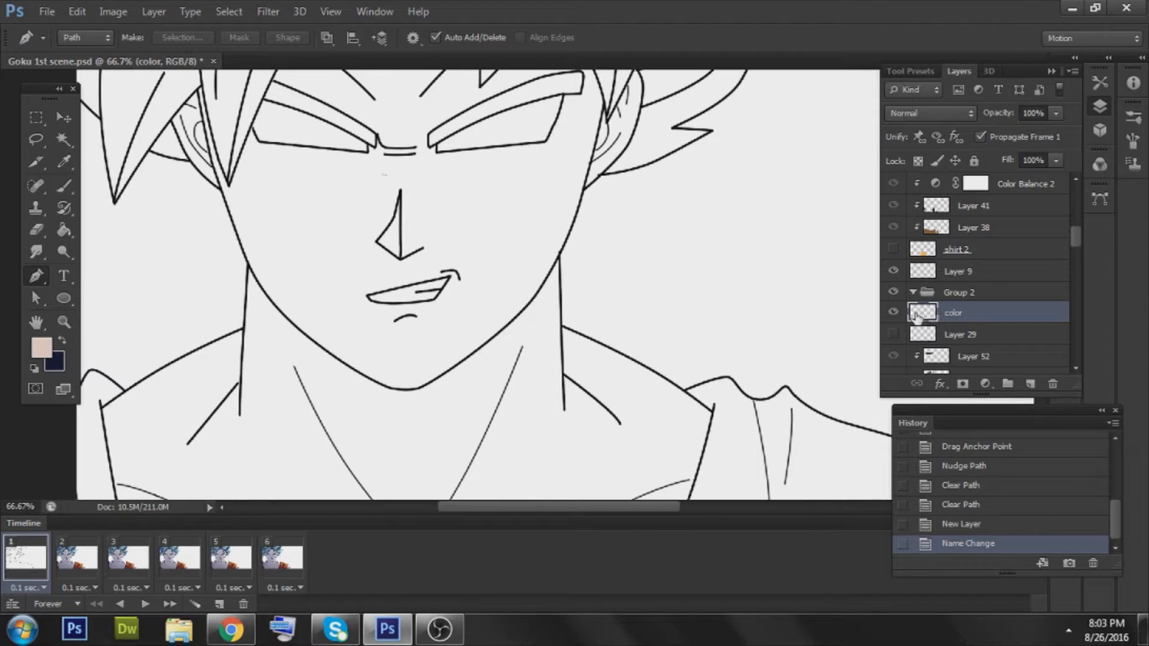
scroll(945, 302, "up", 3)
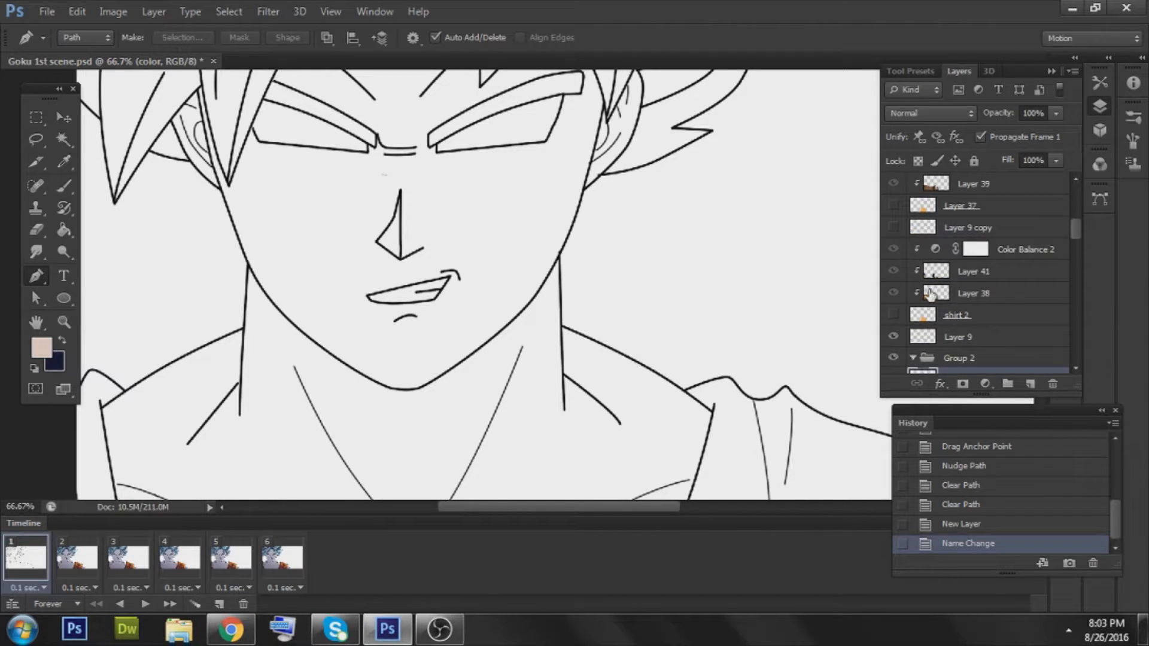
scroll(930, 294, "up", 8)
scroll(927, 294, "down", 6)
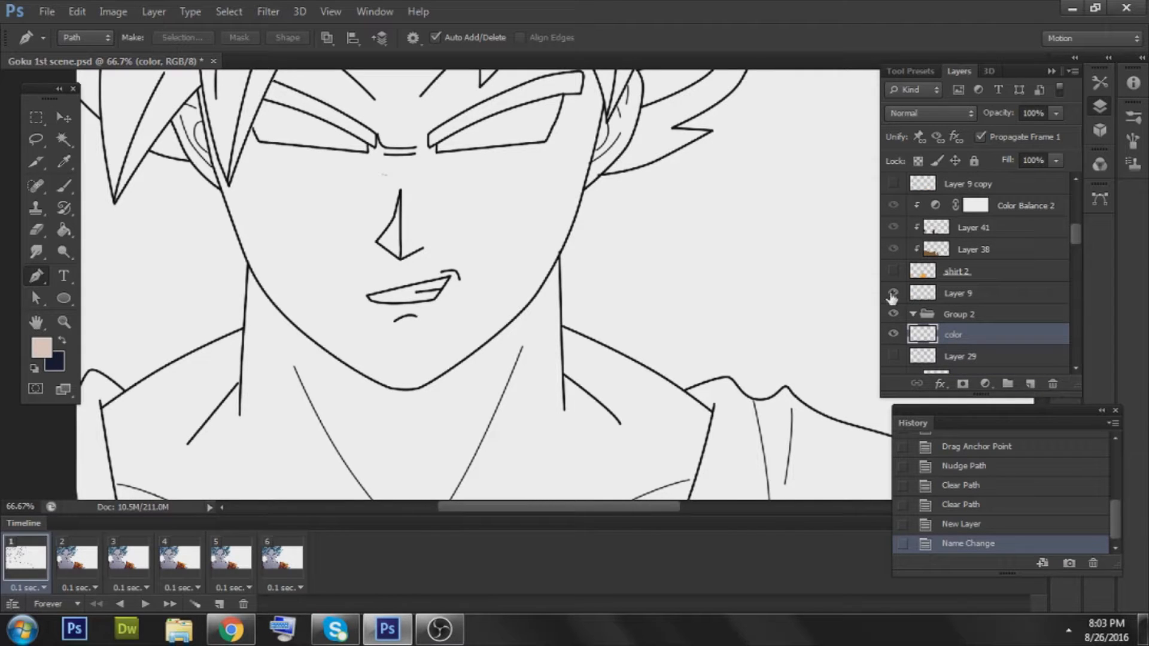
left_click(893, 295)
left_click(893, 294)
left_click(892, 295)
left_click(893, 295)
- Start a Pen path on the color layer at the left shoulder's collar, tracing the shoulder line and neck up to the jaw
left_click(101, 407)
scroll(122, 383, "up", 1)
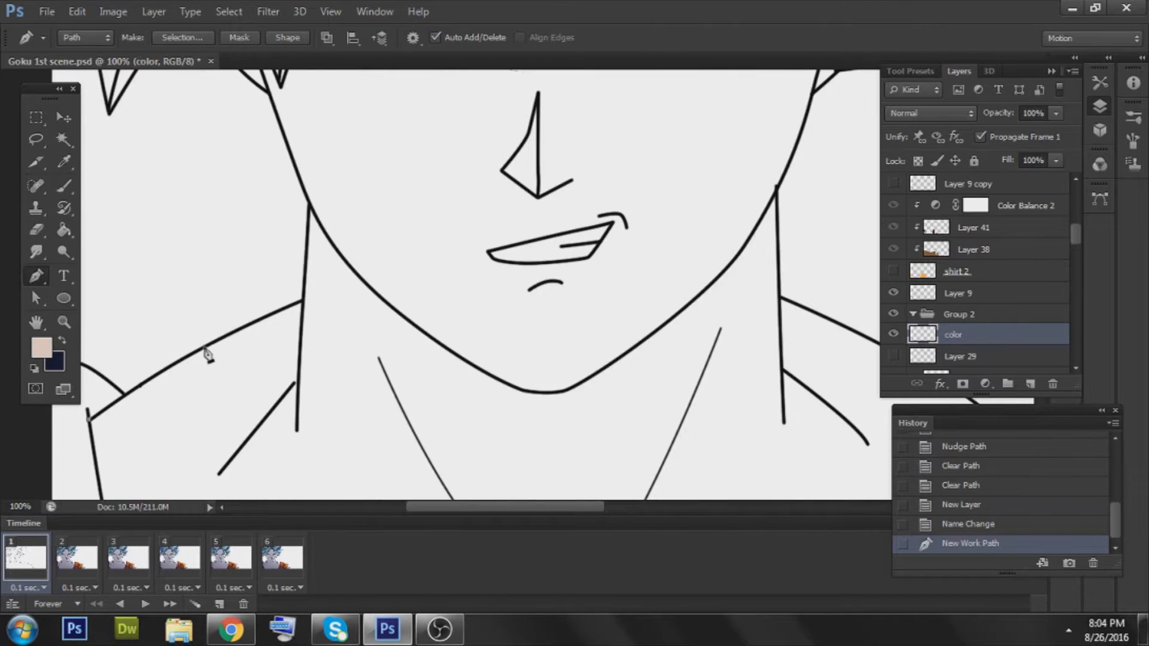
left_click_drag(204, 358, 285, 324)
left_click(302, 303)
scroll(314, 252, "up", 2)
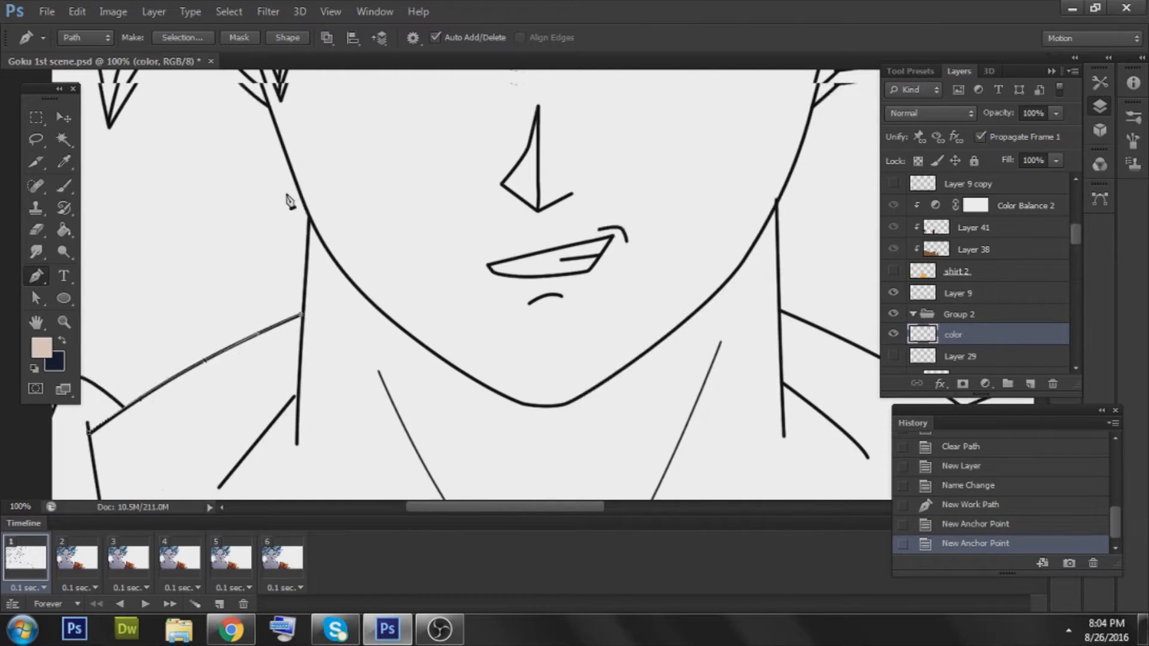
left_click(311, 233)
- Continue the path up the left side of the jaw and around the outer edge of the left ear
scroll(317, 228, "up", 5)
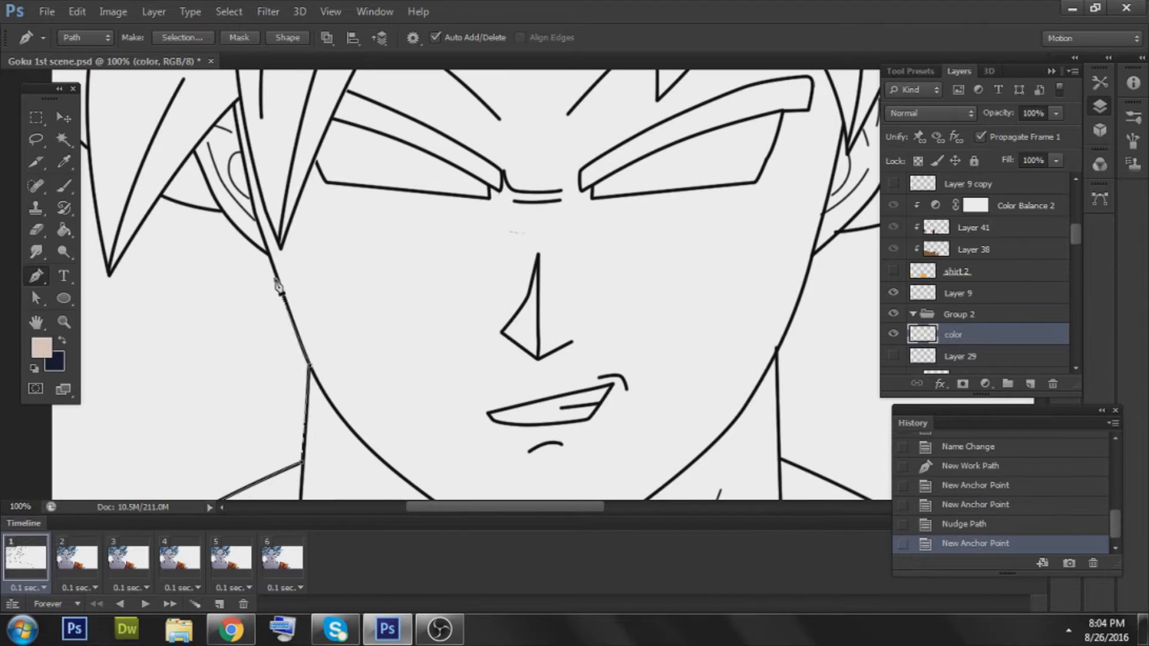
left_click(256, 221)
mouse_move(268, 244)
left_mouse_down()
mouse_move(282, 261)
mouse_move(269, 250)
left_mouse_up()
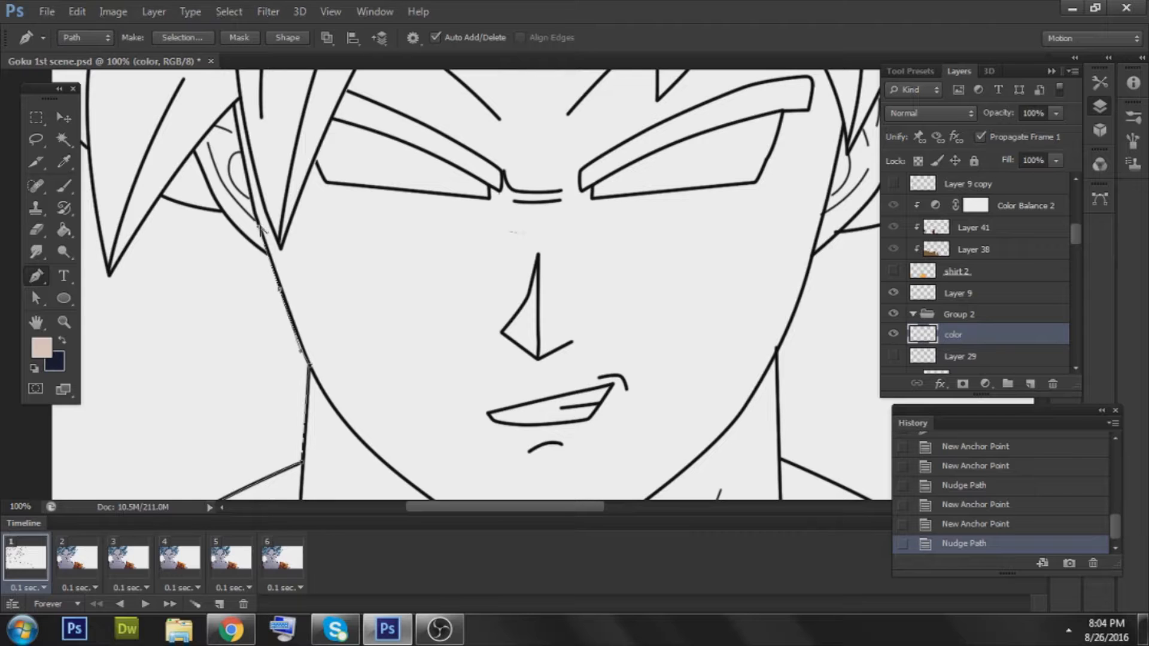
left_click(268, 251, "alt")
left_click(268, 252)
left_click(209, 186)
left_click_drag(208, 186, 188, 135)
left_click(188, 135)
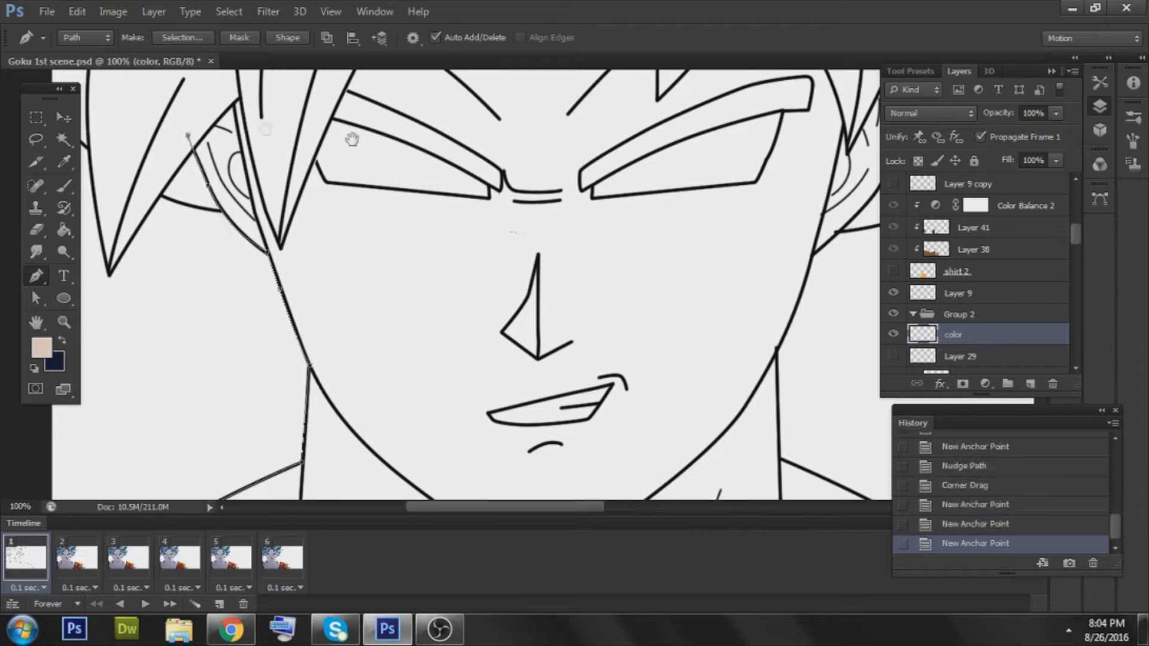
- Carry the path in a curve through the hair above the forehead and down outside the right ear
left_click_drag(352, 141, 352, 145)
key("alt")
left_click(364, 149, "alt")
left_click(372, 150, "alt")
left_click_drag(426, 160, 393, 326)
left_click_drag(403, 145, 456, 142)
left_click(606, 231)
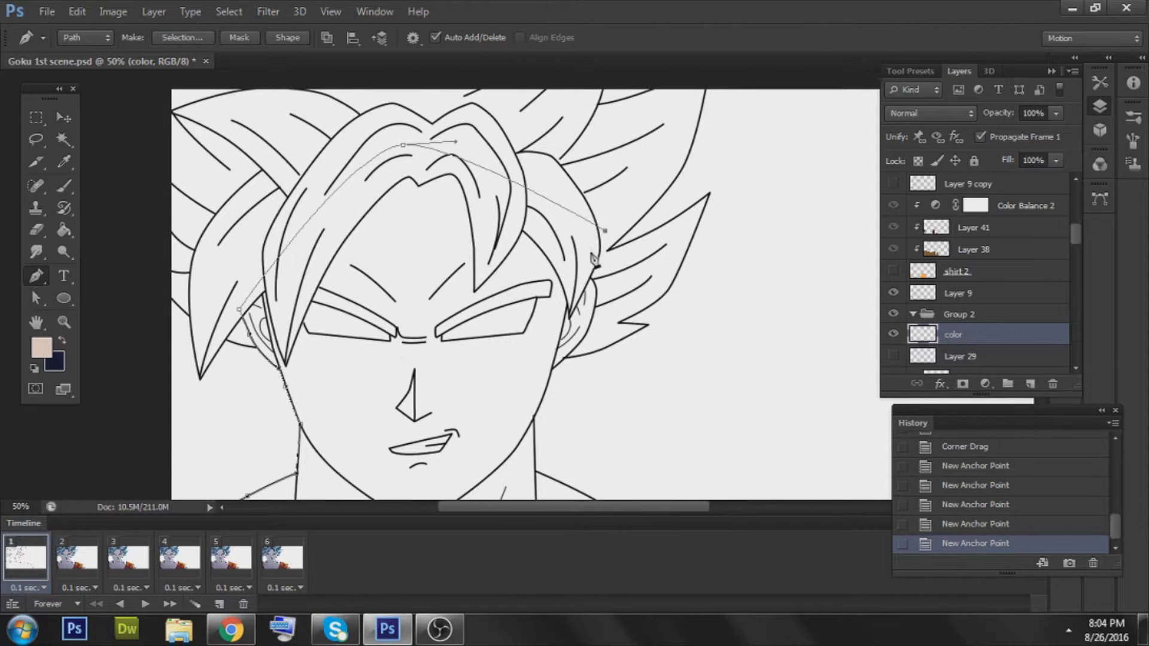
left_click(604, 286)
left_click(599, 339)
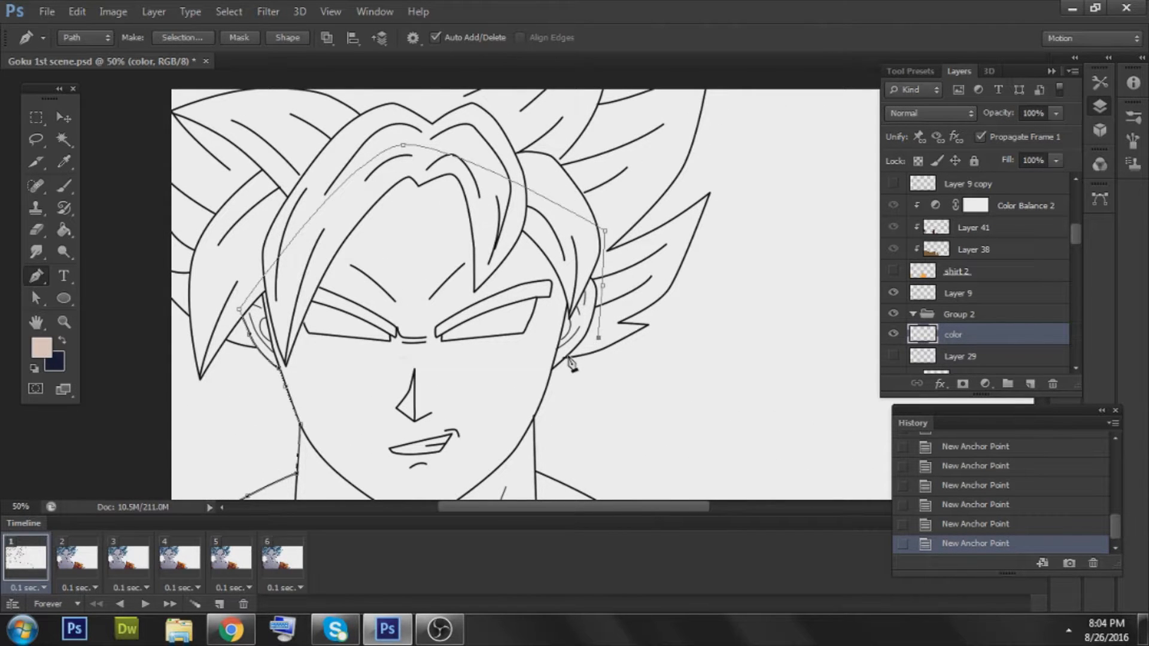
- Trace the path along the lower edge of the right ear to where it meets the jaw
left_click(571, 390, "ctrl")
left_click(571, 389, "ctrl")
key("Down")
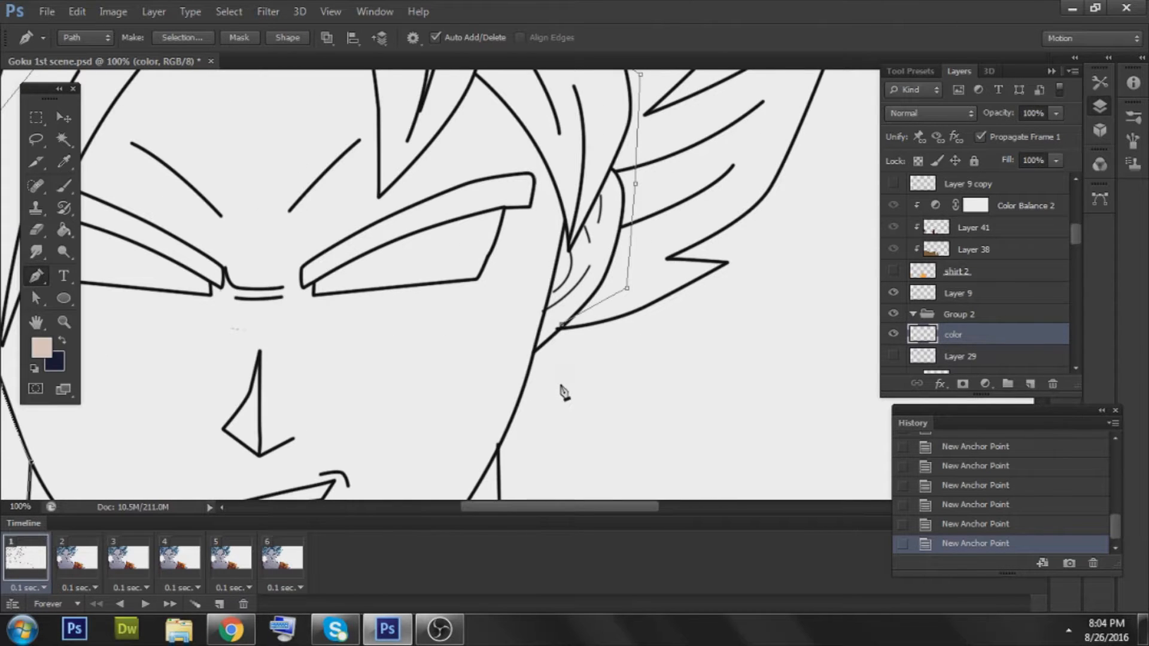
left_click(549, 340)
key("Down")
left_click(533, 353)
- Trace the path down the right jaw and neck, and along the shoulder line to the collar's corner
scroll(526, 368, "down", 2)
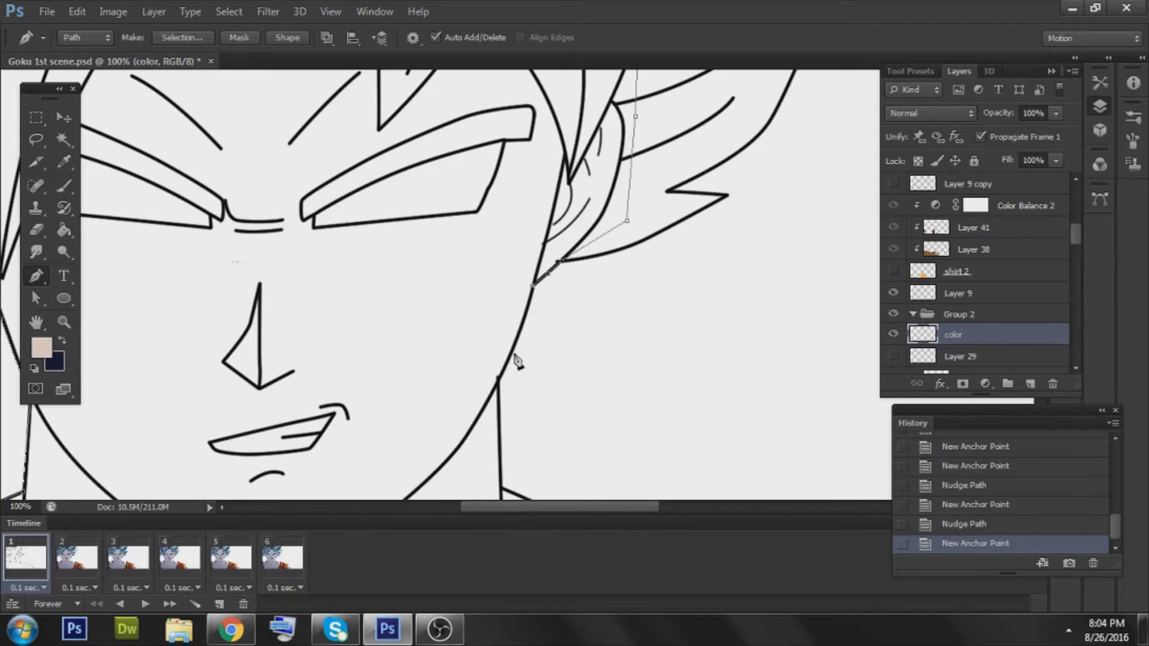
left_click(501, 378)
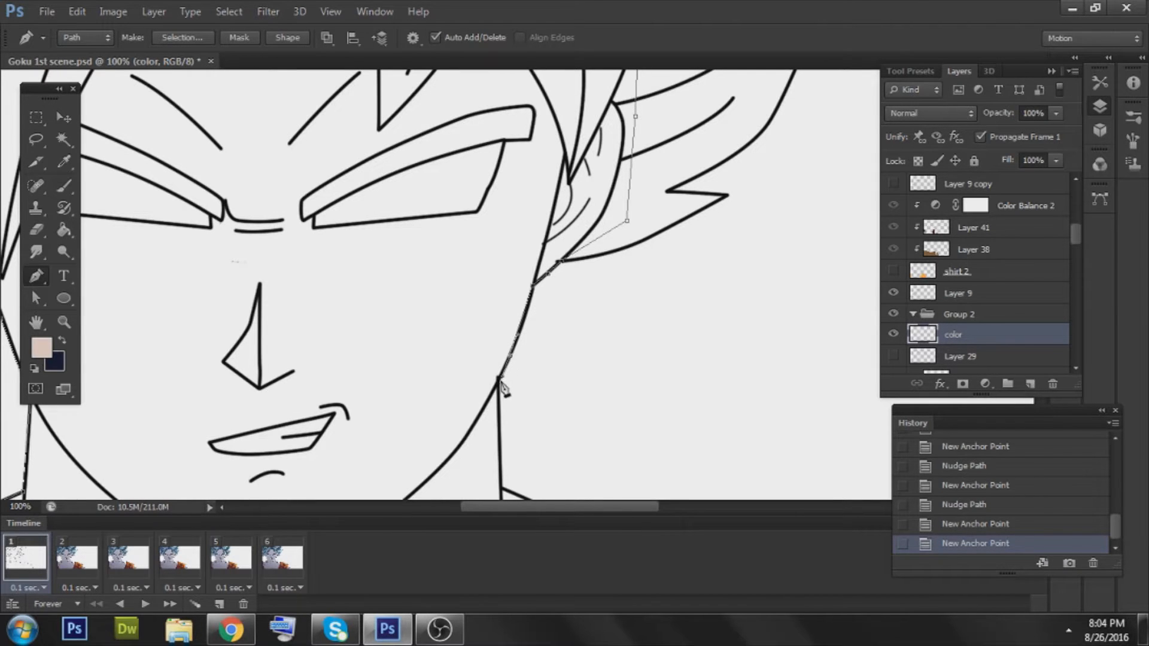
left_click(503, 388)
scroll(501, 392, "down", 5)
left_click(503, 314)
key("Left")
left_click_drag(684, 407, 728, 443)
left_click(728, 443)
- Run the path from the right collar corner below the canvas's lower edge and back up to the left collar corner, closing it
scroll(686, 438, "down", 4)
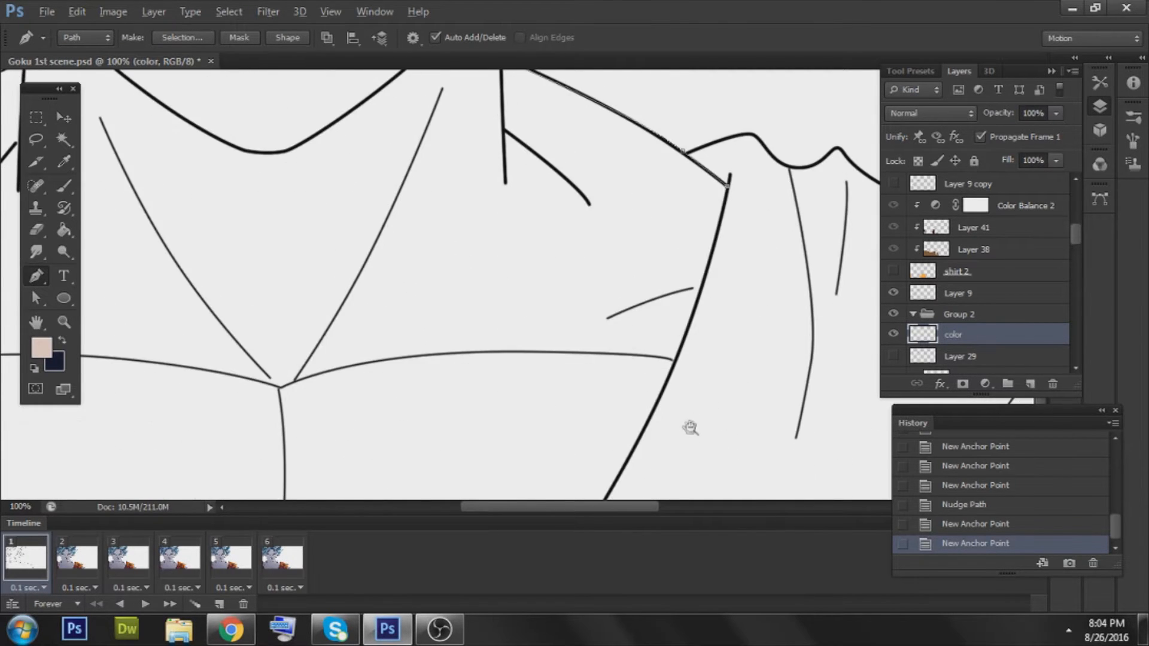
left_click(692, 429, "alt")
left_click(692, 428, "alt")
left_click(685, 482)
left_click(263, 483)
left_click(234, 354)
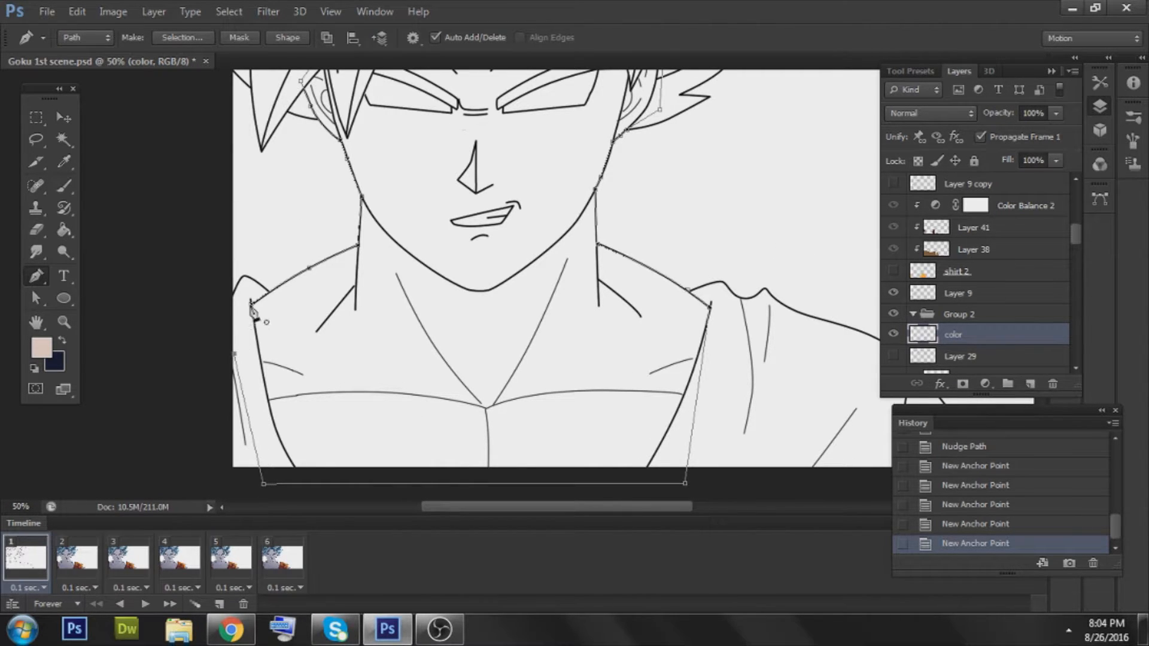
left_click(251, 304)
- Fill the closed skin path with the foreground skin tone in Normal mode at 100% opacity
right_click(309, 222)
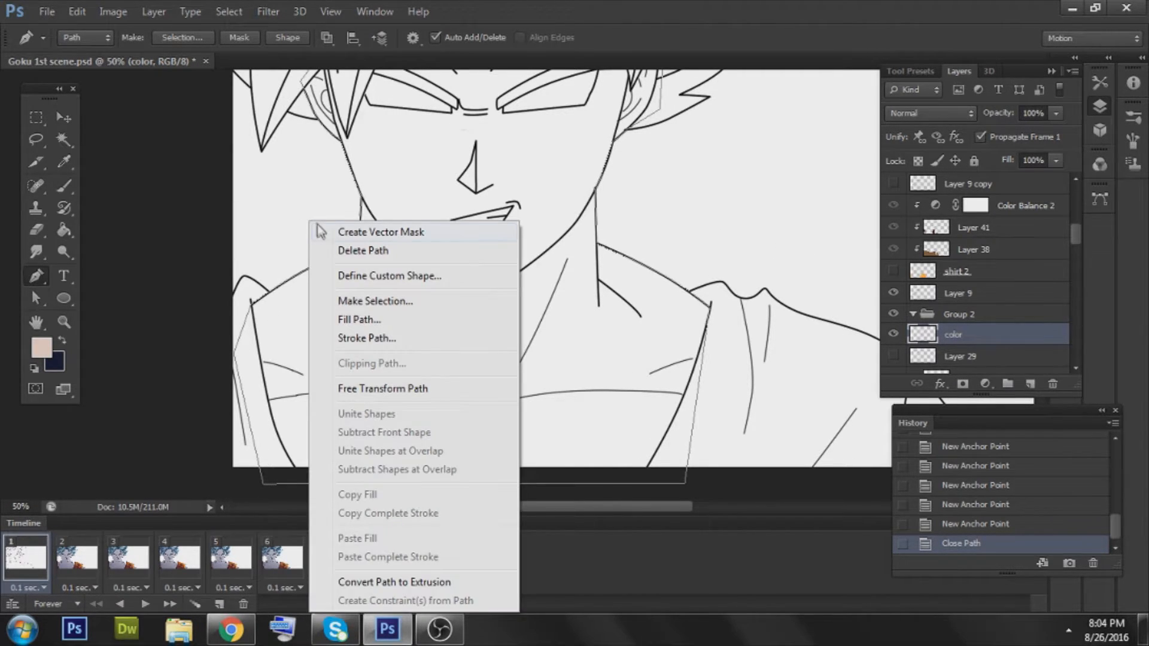
left_click(292, 245)
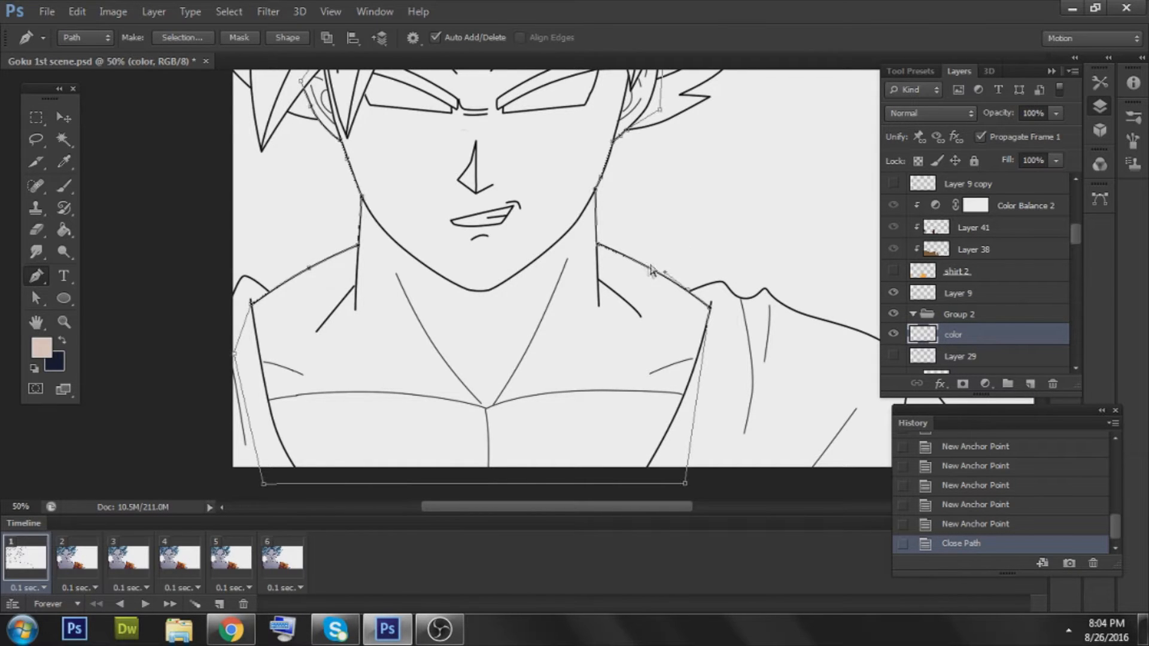
scroll(650, 272, "up", 5)
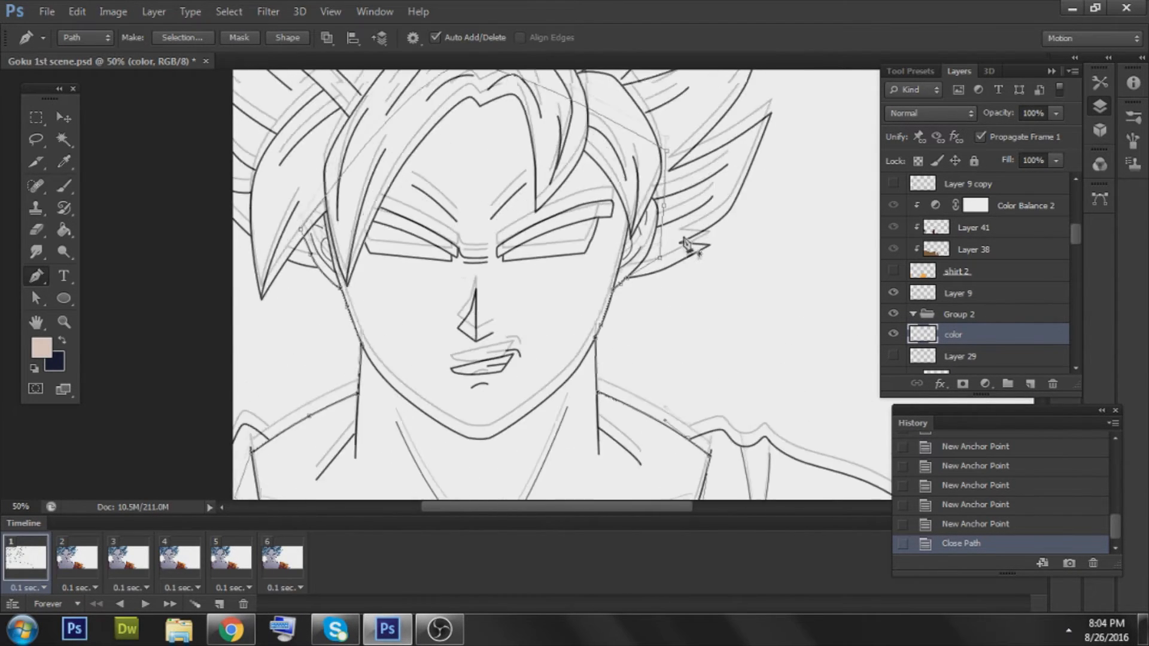
scroll(695, 243, "down", 1)
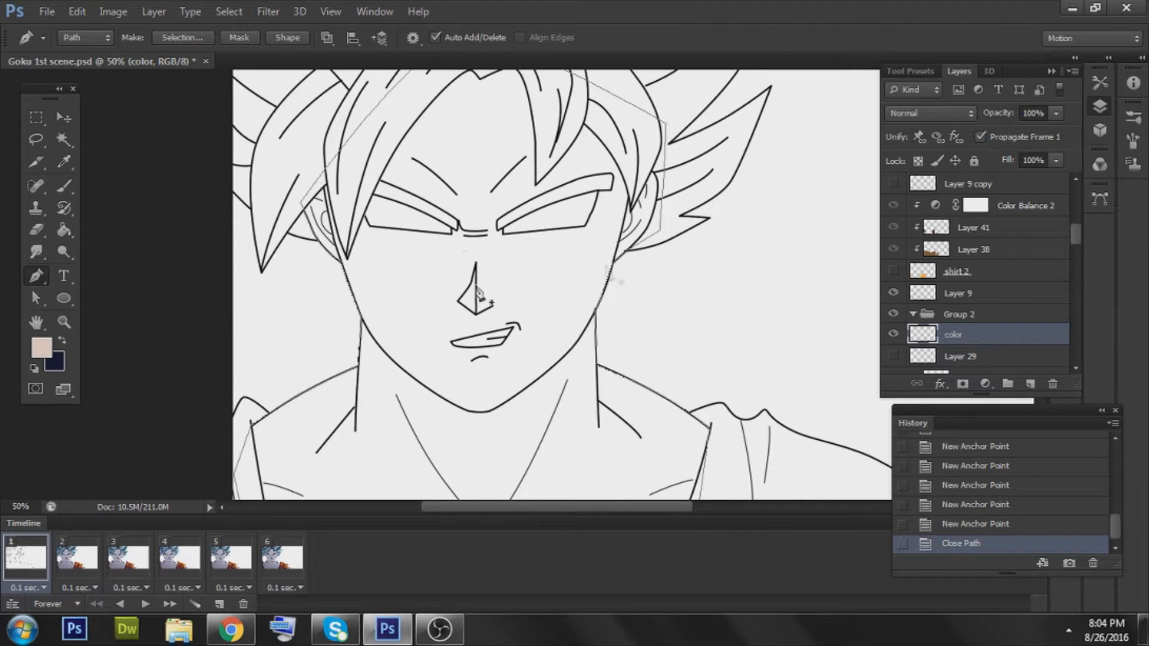
right_click(522, 142)
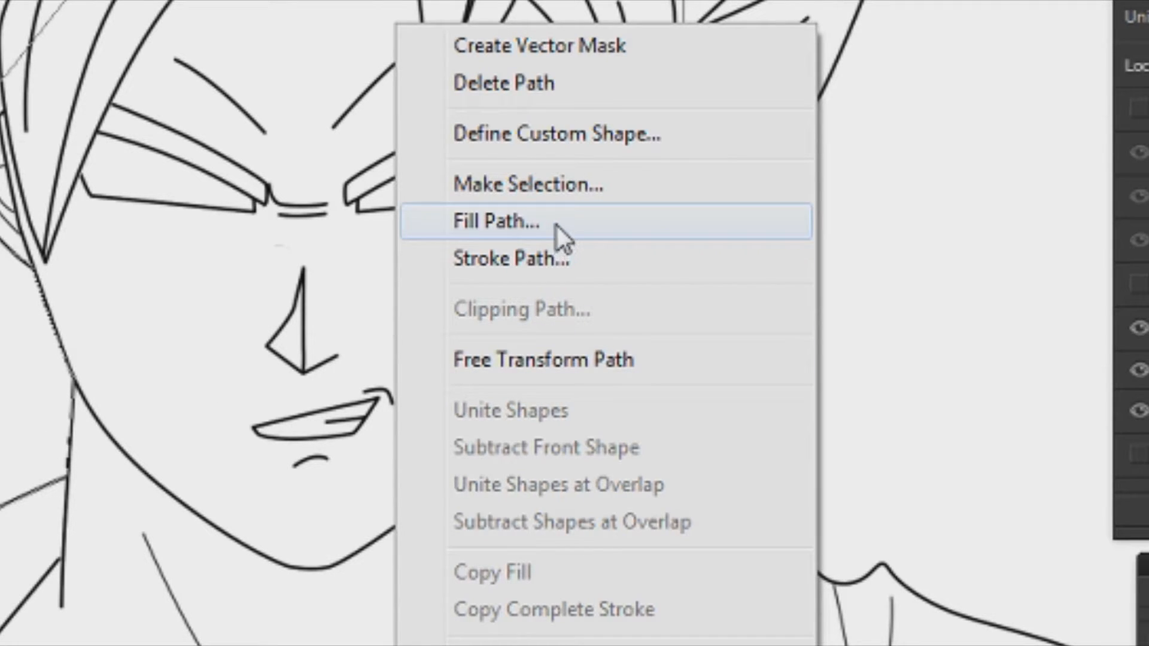
left_click(498, 221)
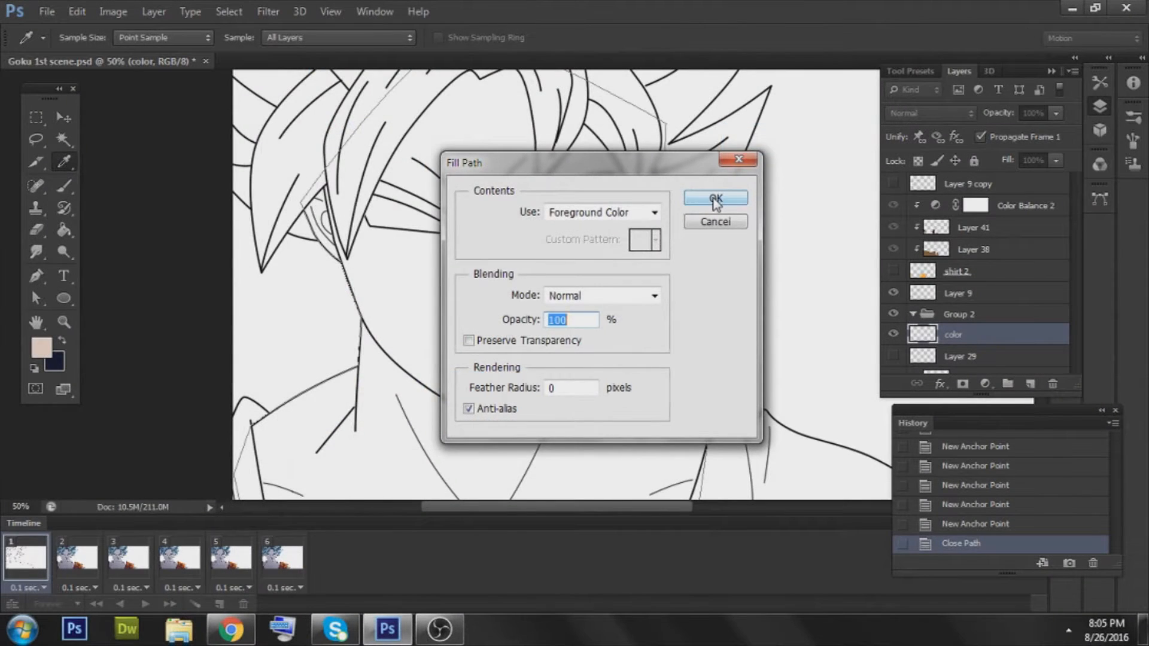
left_click(784, 139)
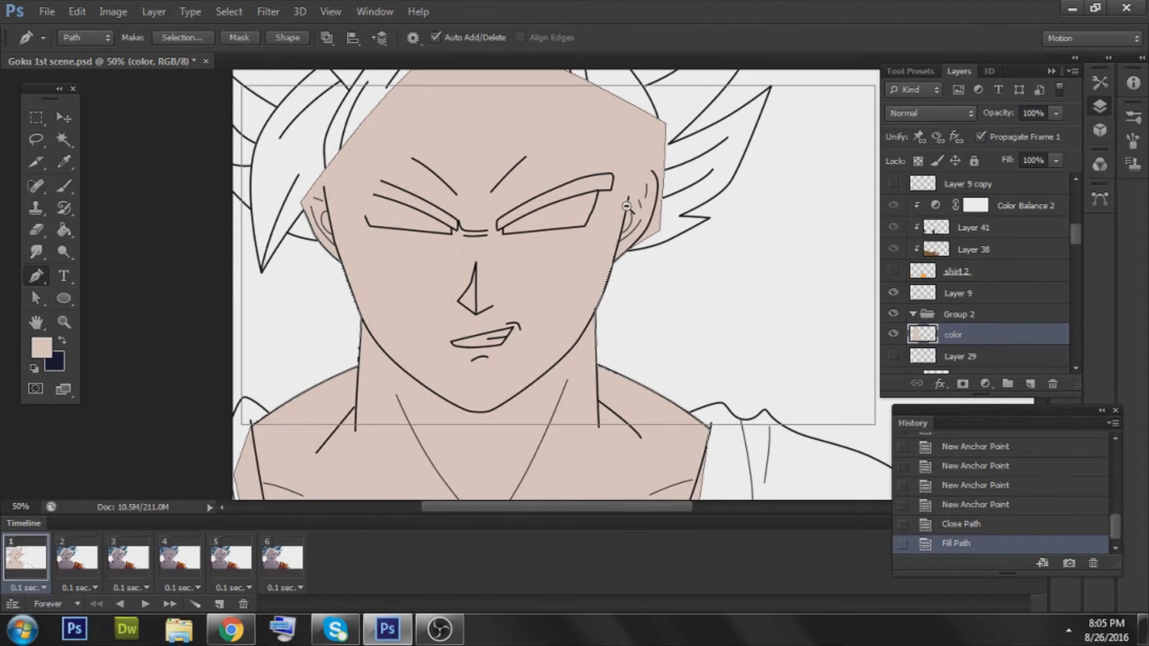
- Delete the skin outline path, keeping its fill
key("ctrl+minus")
key("ctrl+plus")
right_click(350, 190)
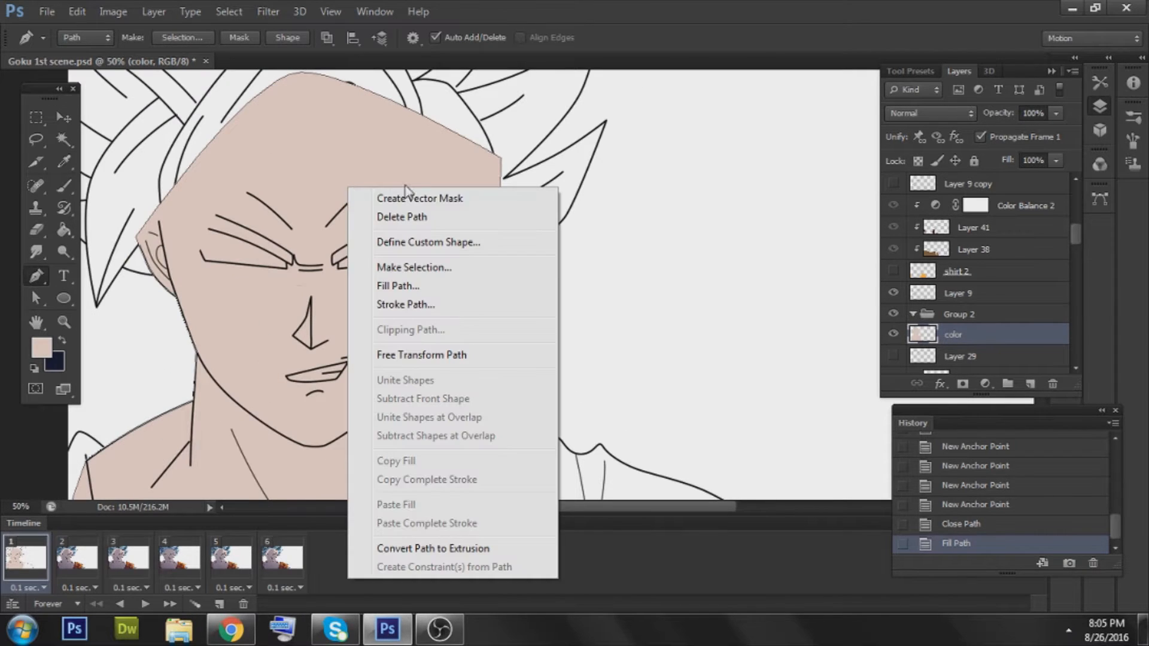
left_click(421, 219)
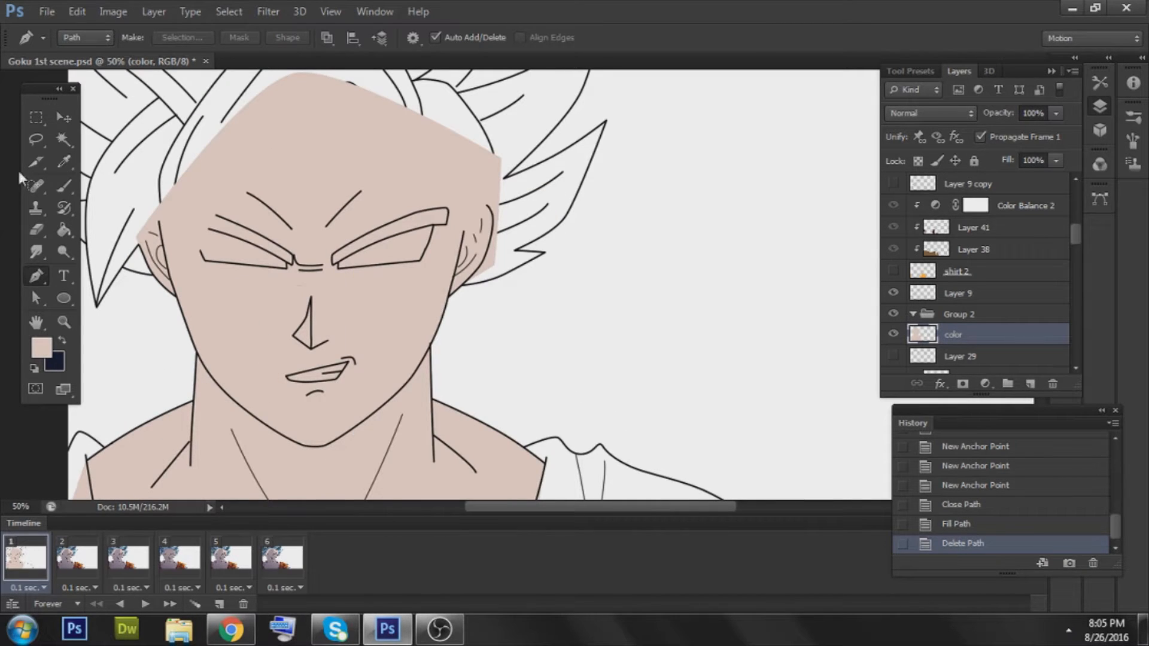
- Select the layer holding the hair line art, Layer 10, and place it directly above Layer 9
left_click(64, 117)
left_click(98, 307, "ctrl")
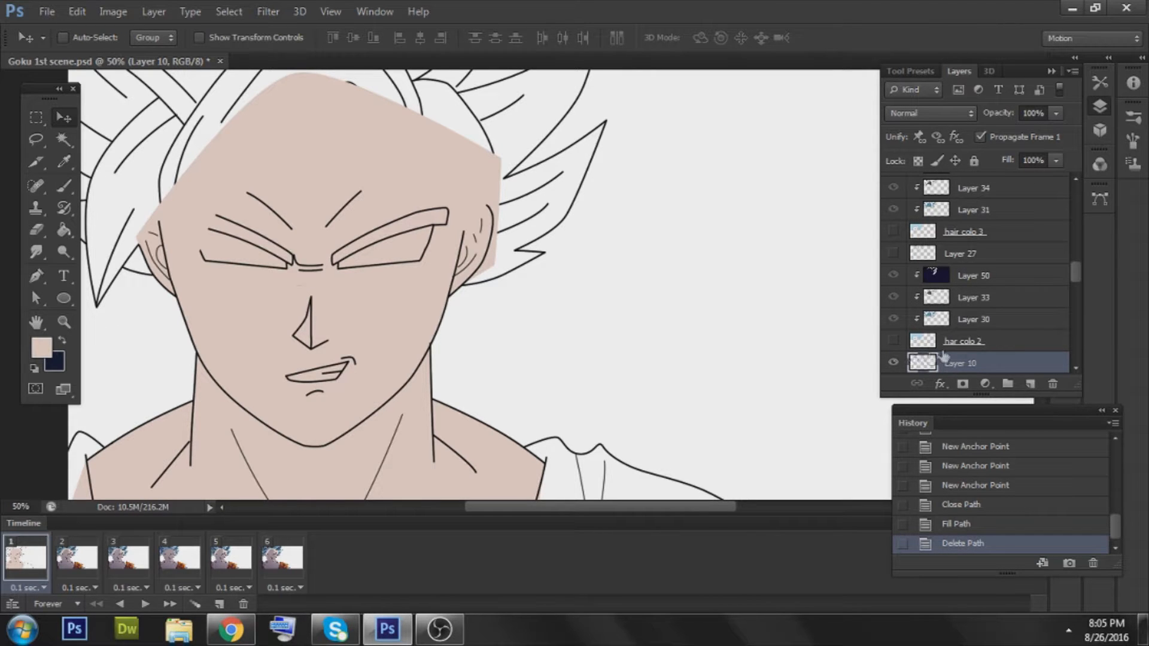
left_click_drag(943, 362, 958, 227)
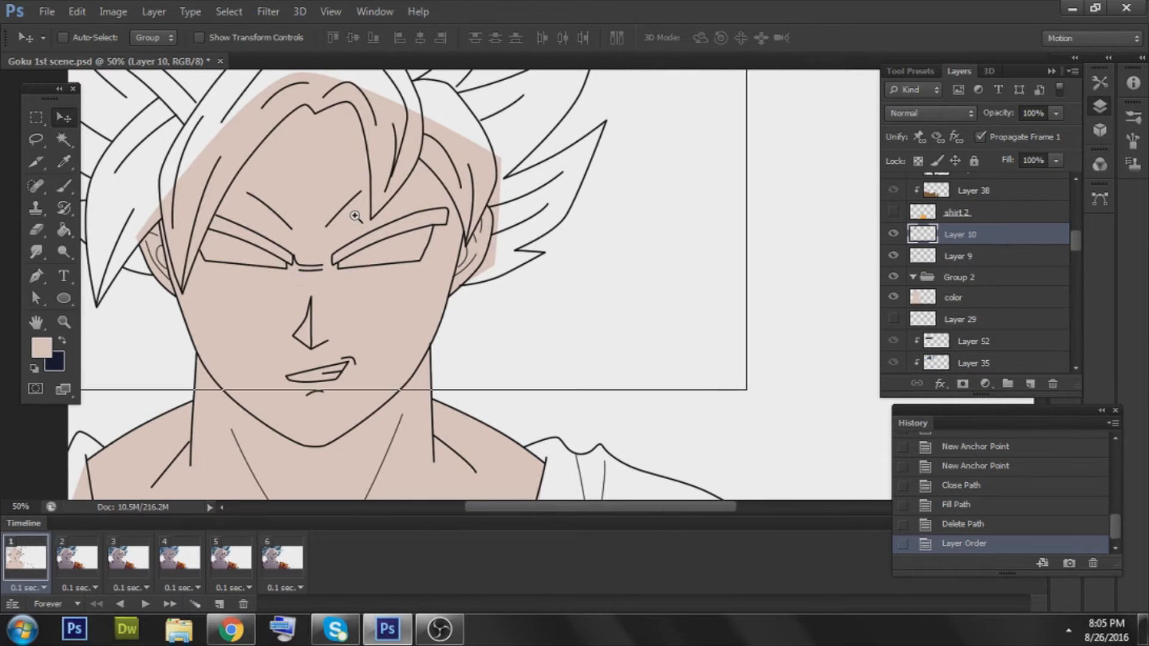
left_click(357, 219, "ctrl")
left_click_drag(371, 218, 566, 234)
left_click_drag(482, 209, 480, 284)
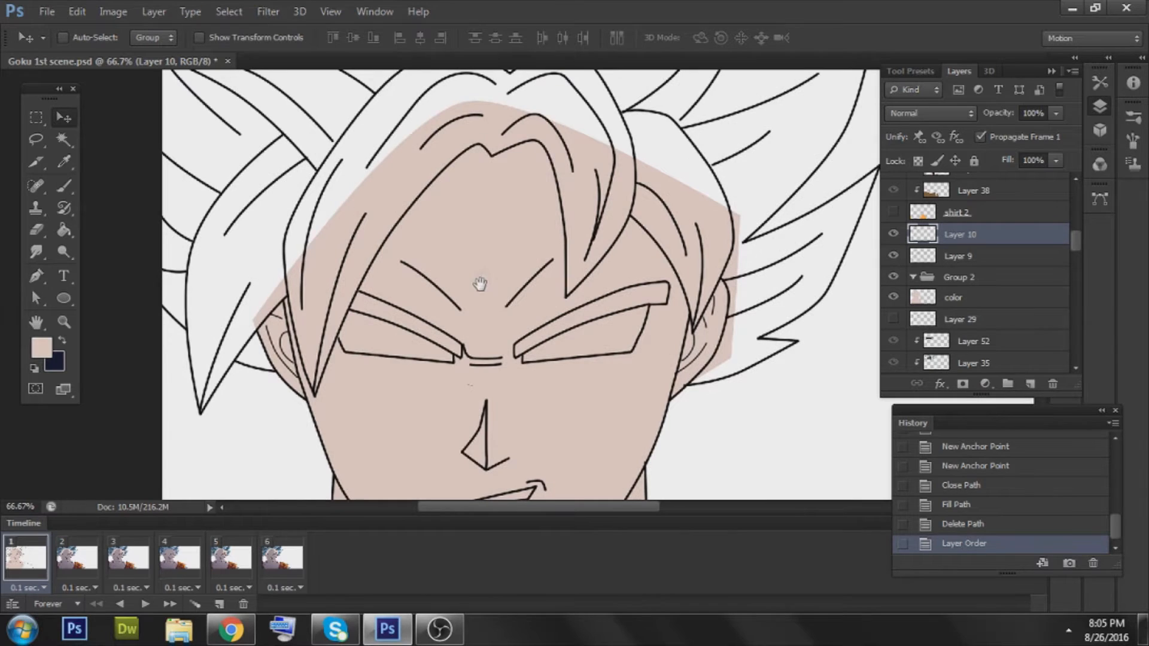
left_click_drag(584, 310, 574, 157)
left_click(569, 277, "ctrl+alt")
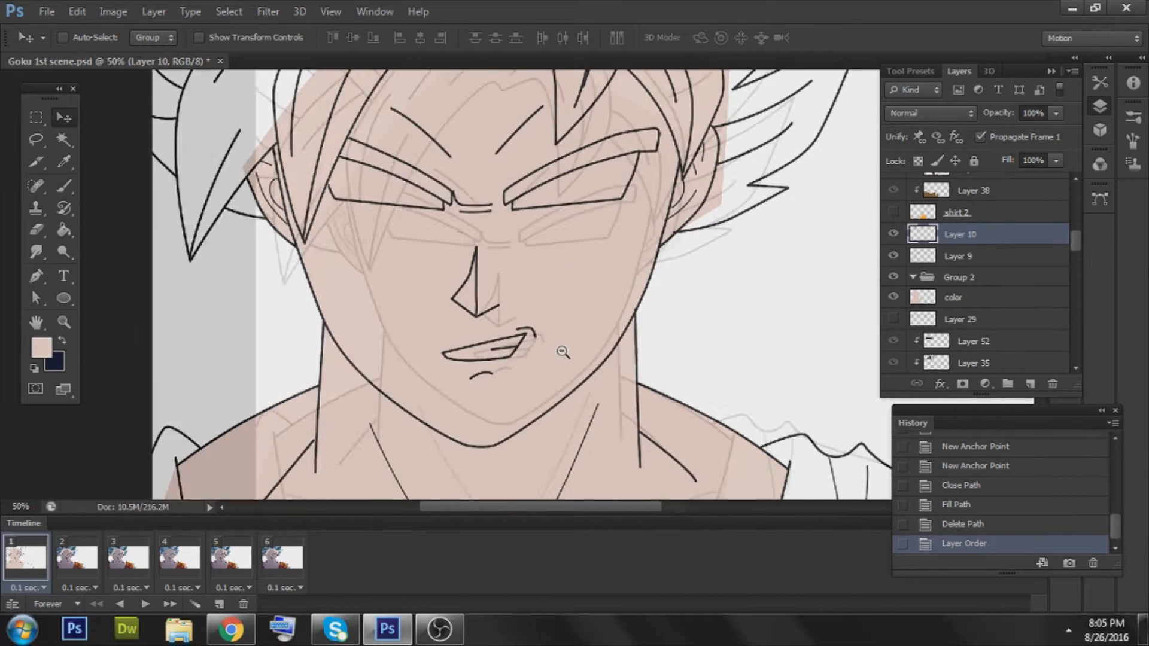
left_click(570, 276, "ctrl+alt")
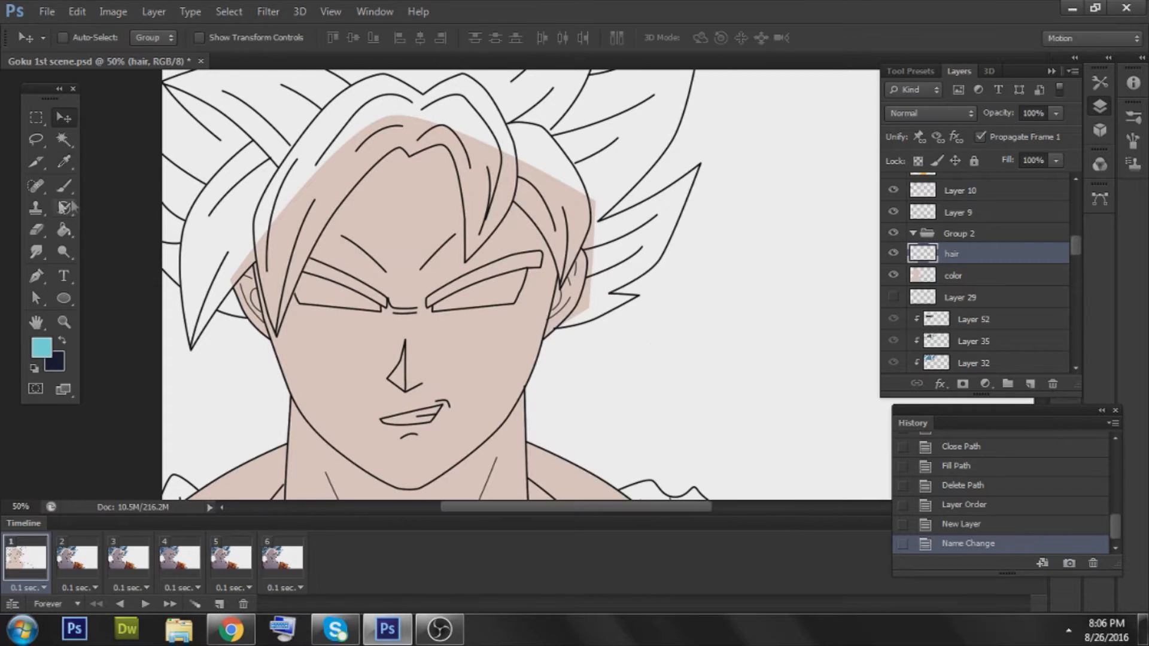
- With the Pen tool, start a path at the tip of the left side hair spike and follow its inner edge up to the left ear
key("p")
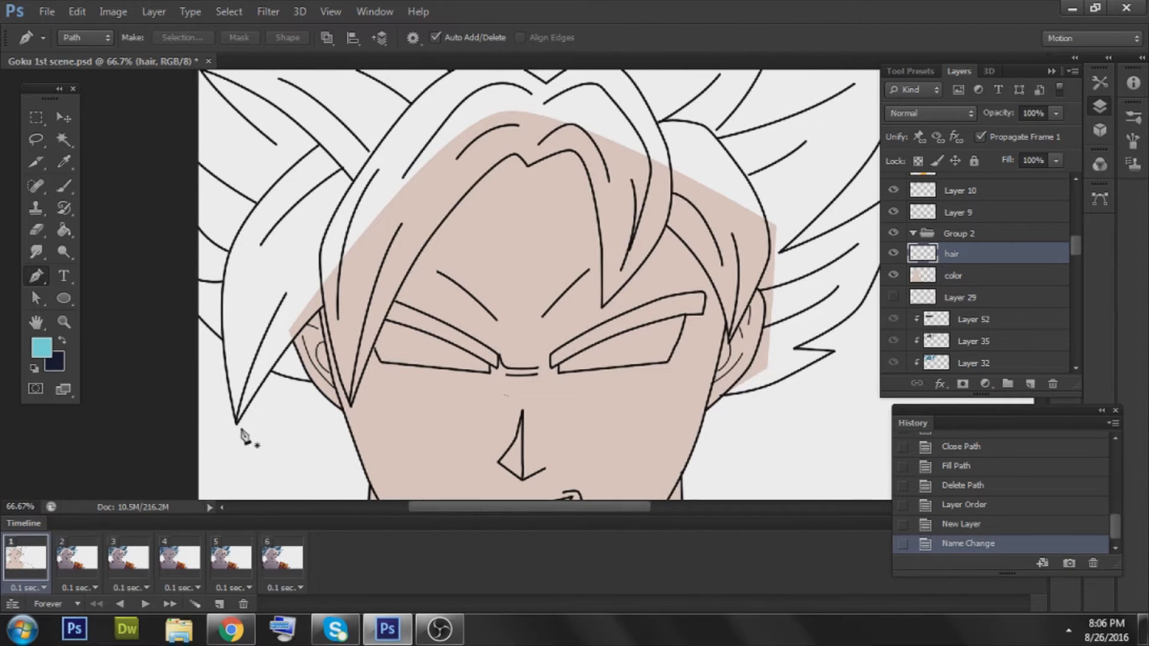
left_click(235, 422)
key("Right")
left_click(324, 307)
left_click(287, 353)
key("Left")
key("Left")
key("Left")
key("Left")
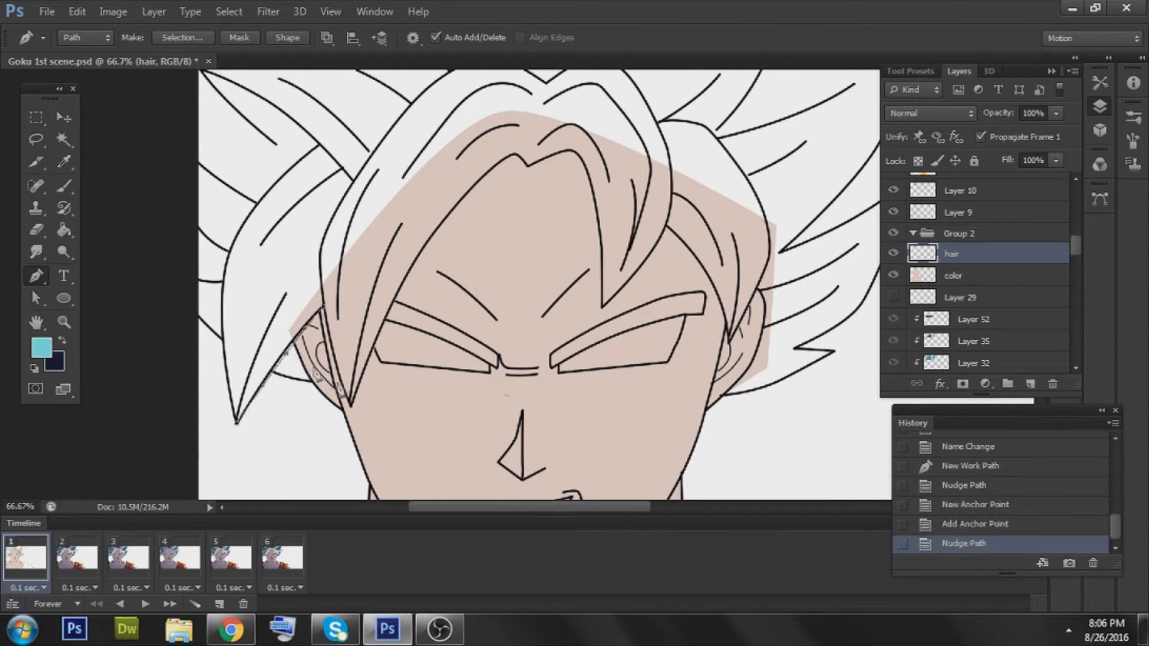
- Trace the path down to the left bang's tip and in a curve up its inner edge to the hairline above the forehead
left_click(350, 405)
left_click(336, 357)
key("Left")
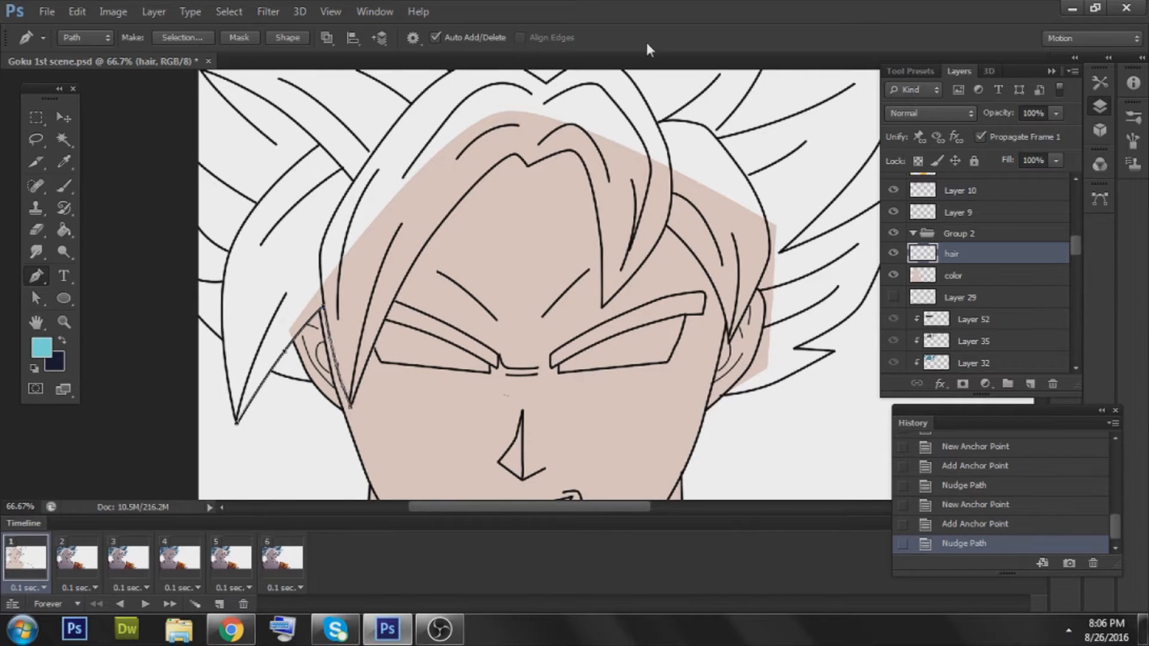
left_click(527, 166)
left_click(517, 178)
left_click_drag(517, 178, 509, 156)
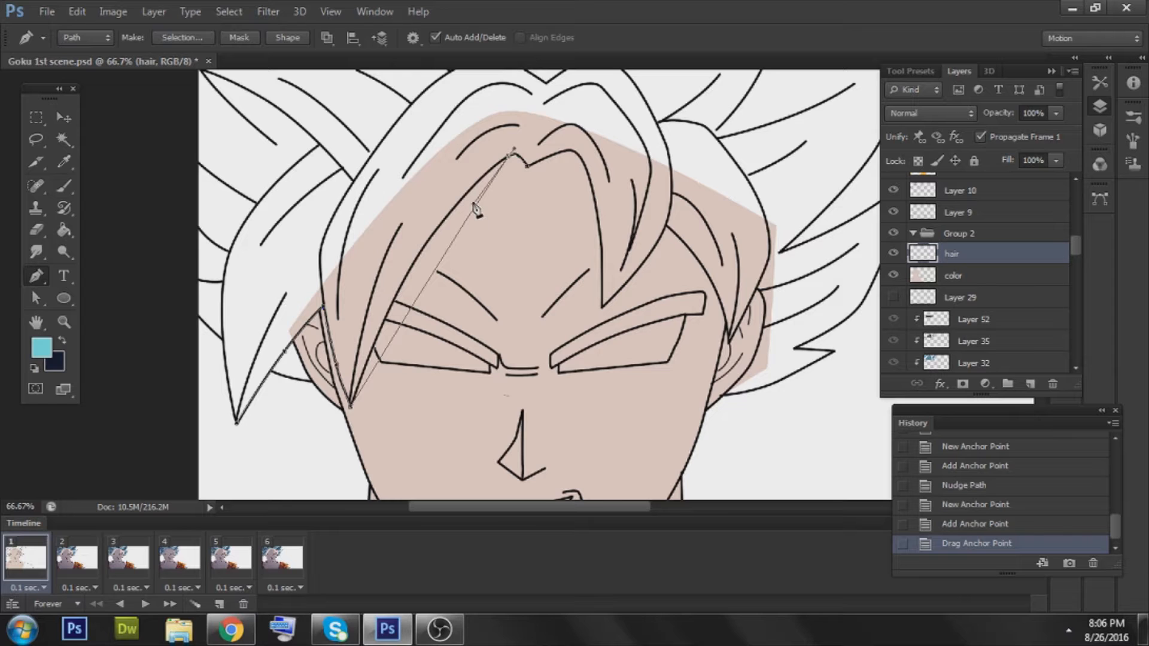
mouse_move(476, 210)
left_mouse_down()
mouse_move(479, 197)
mouse_move(491, 210)
left_mouse_up()
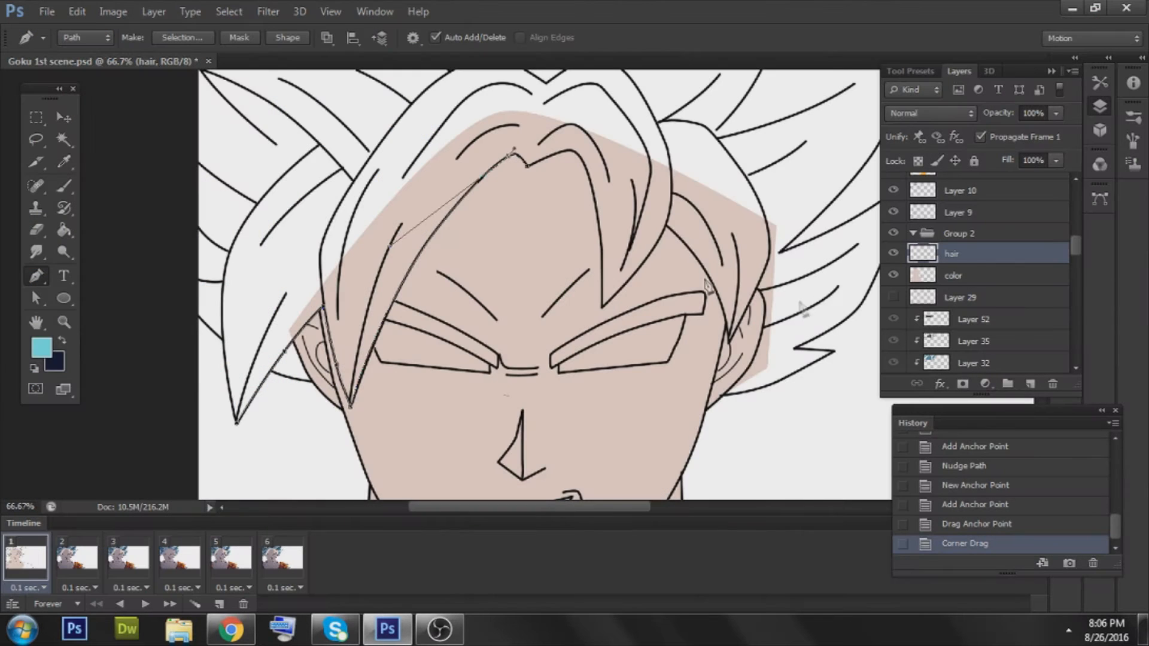
- Carry the path across the forehead's hair parting and down the inner edge of the central bang to its tip
left_click_drag(580, 155, 587, 172)
key("Left")
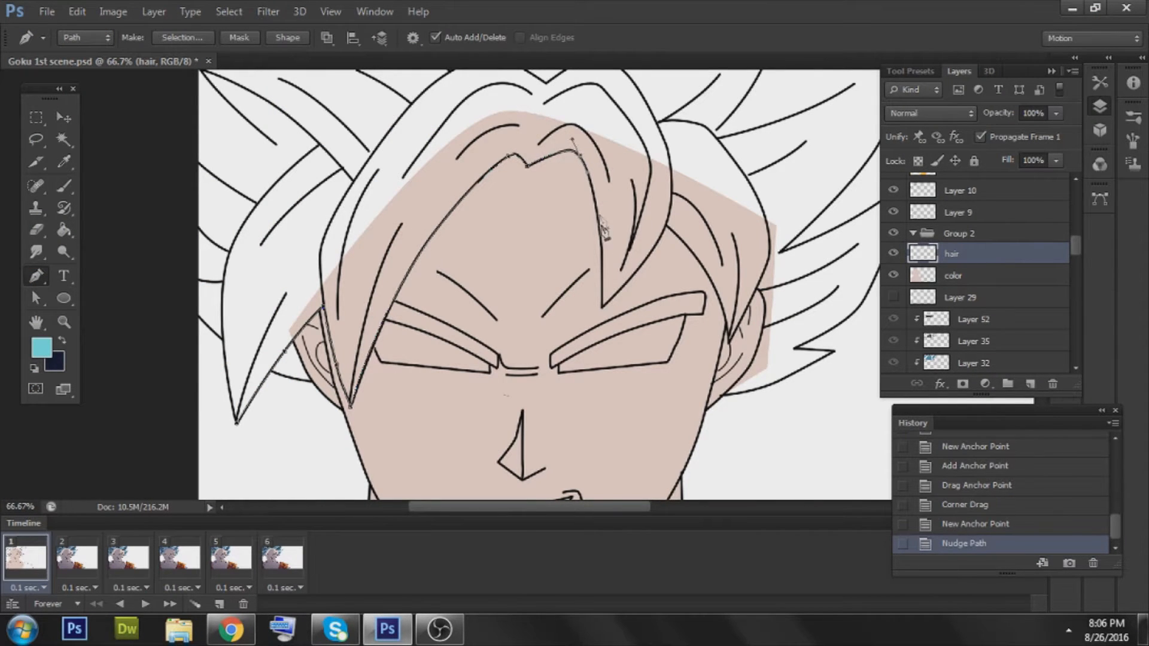
left_click(601, 307)
key("Left")
left_click(595, 234)
key("Right")
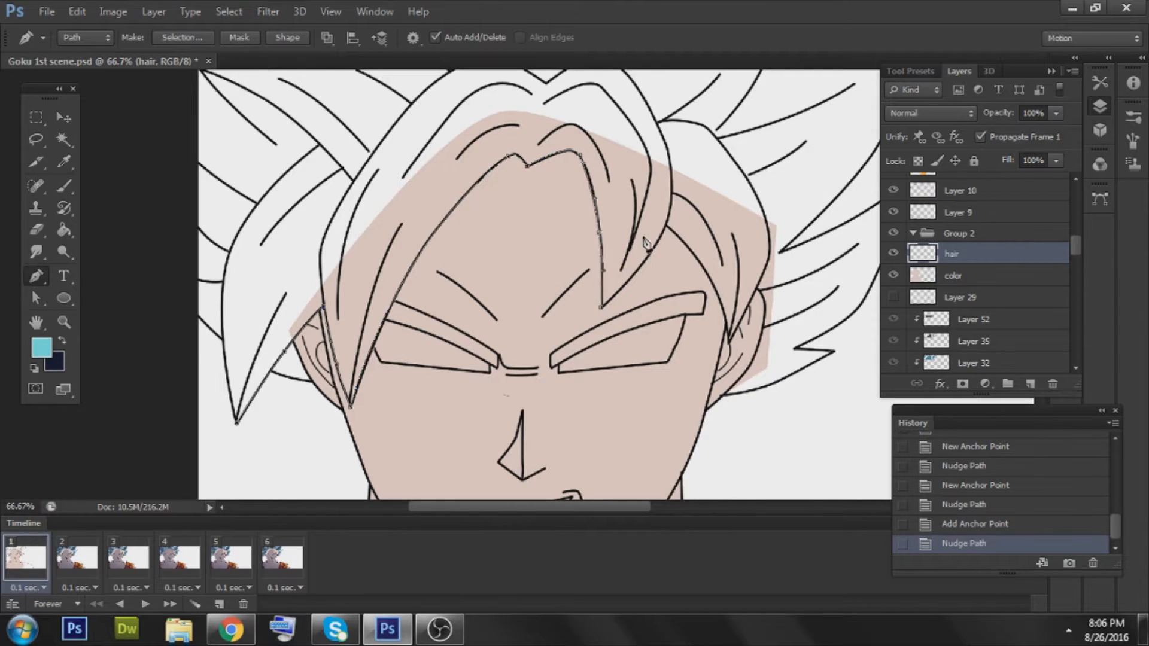
- Trace the path up the outer edge of the central bang to where it meets the right temple strand
left_click(665, 226)
left_click(636, 264)
key("Right")
key("Right")
key("Right")
key("Right")
key("Right")
key("Right")
key("Right")
key("Right")
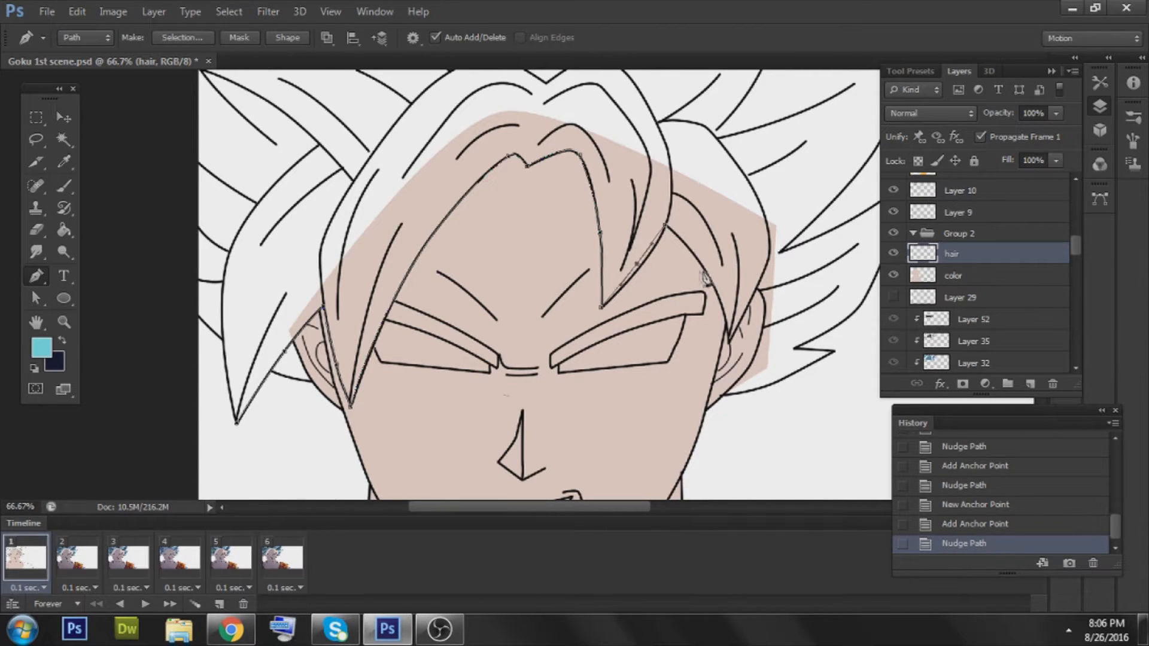
- Follow the right temple strand down to its tip and back up to the top of the right ear
left_click(731, 340)
left_click(698, 282)
left_click_drag(698, 282, 730, 294)
left_click(756, 289)
left_click(745, 311)
key("Right")
key("Right")
- Continue the path down the right ear to the base of the hair behind it, curving the segment along the ear
left_click(725, 395)
left_click(741, 343)
key("Right")
key("Right")
key("Right")
key("Right")
key("Right")
key("Right")
key("Right")
key("Right")
key("Right")
key("Right")
key("Right")
key("Right")
key("Right")
key("Right")
key("Right")
key("Right")
key("Right")
key("Right")
key("Right")
key("Right")
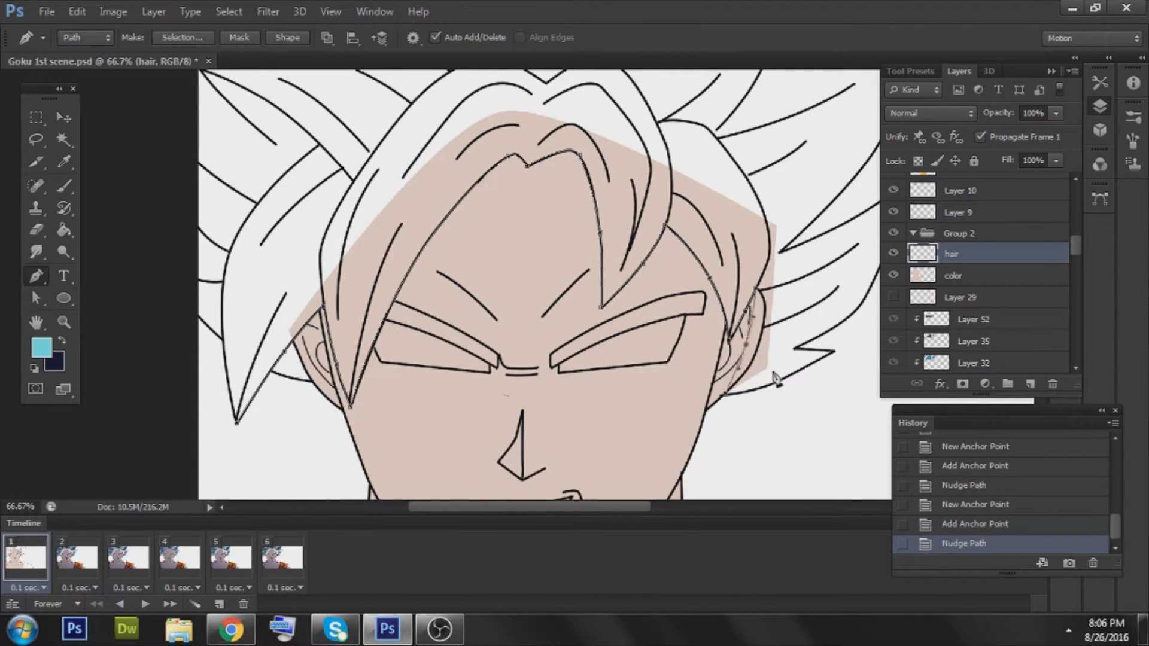
- Trace the path around the small lower right hair point and up the outer edge of the large spike to its tip
left_click(778, 381)
left_click(833, 351)
left_click(793, 348)
left_click_drag(801, 303, 669, 268)
key("Right")
key("Right")
left_click(685, 232)
key("Right")
- Bring the path down the large right spike's upper edge to the notch, bending the segment to match the line art
left_click(549, 309)
left_click(616, 271)
key("Down")
key("Down")
key("Down")
key("Down")
key("Down")
key("Right")
key("Right")
key("Right")
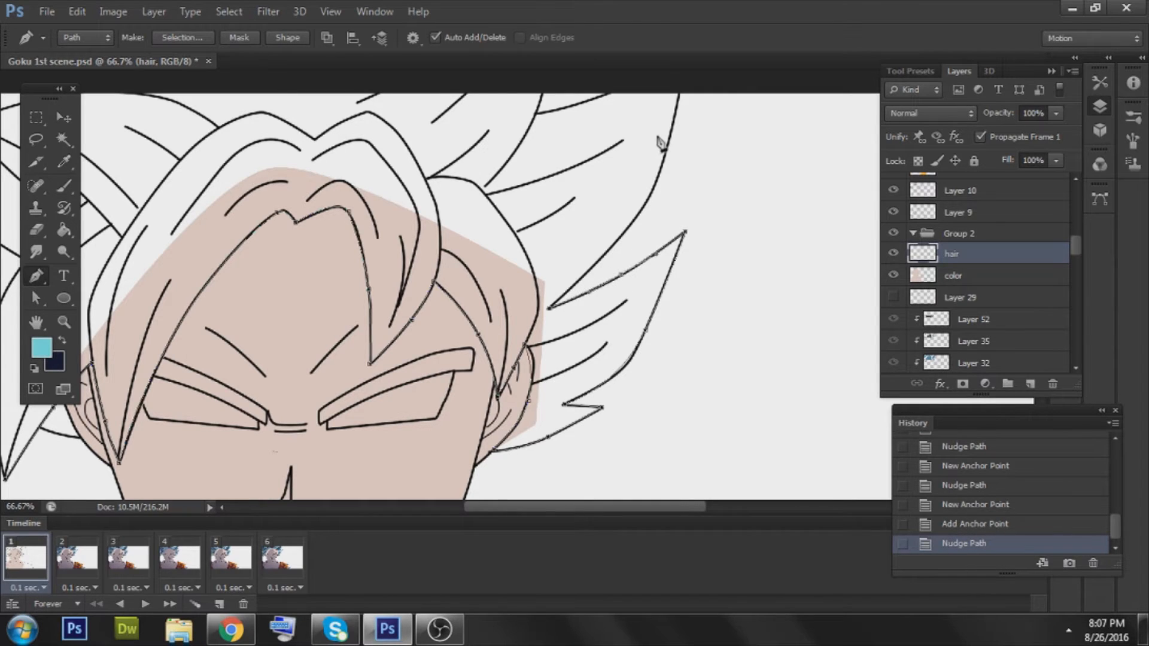
- Follow the outer edge of the upper right hair spike up to the top of the hair
left_click_drag(653, 194, 665, 164)
key("Right")
left_click(681, 78)
key("Right")
- Route the path outside the canvas's upper left side and down the left spike's outer edge, closing it at the spike's tip
left_click_drag(384, 132, 744, 238)
left_click(269, 187)
scroll(270, 188, "down", 3)
left_click(324, 284)
left_click(365, 395)
left_click(353, 314)
key("Left")
left_click(366, 395)
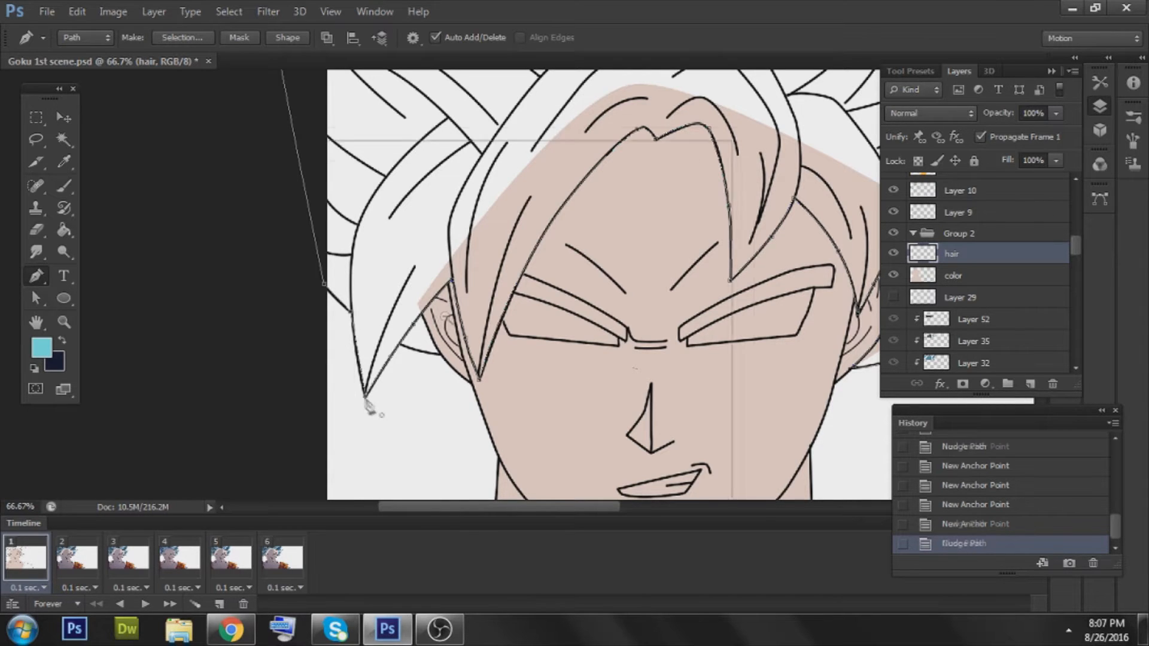
- Fill the closed hair path with the light blue foreground color, and delete the path
scroll(439, 322, "down", 1)
right_click(523, 222)
left_click(573, 319)
left_click(726, 196)
right_click(684, 199)
left_click(697, 220)
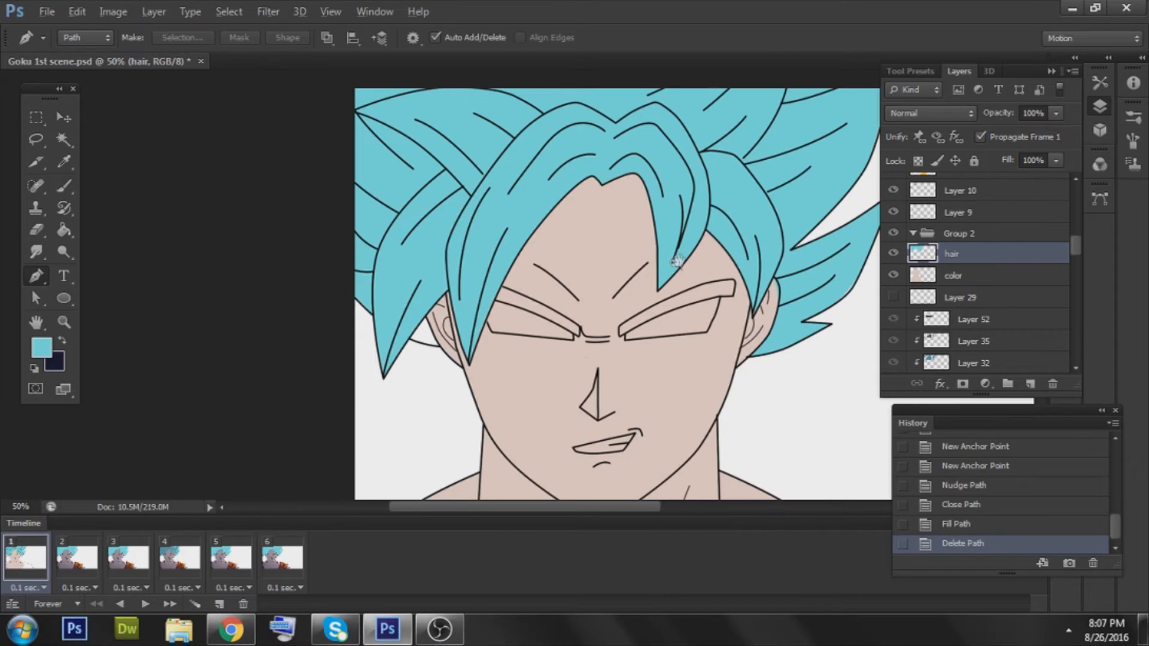
scroll(360, 241, "down", 1)
left_click(361, 241, "ctrl")
left_click_drag(288, 216, 675, 244)
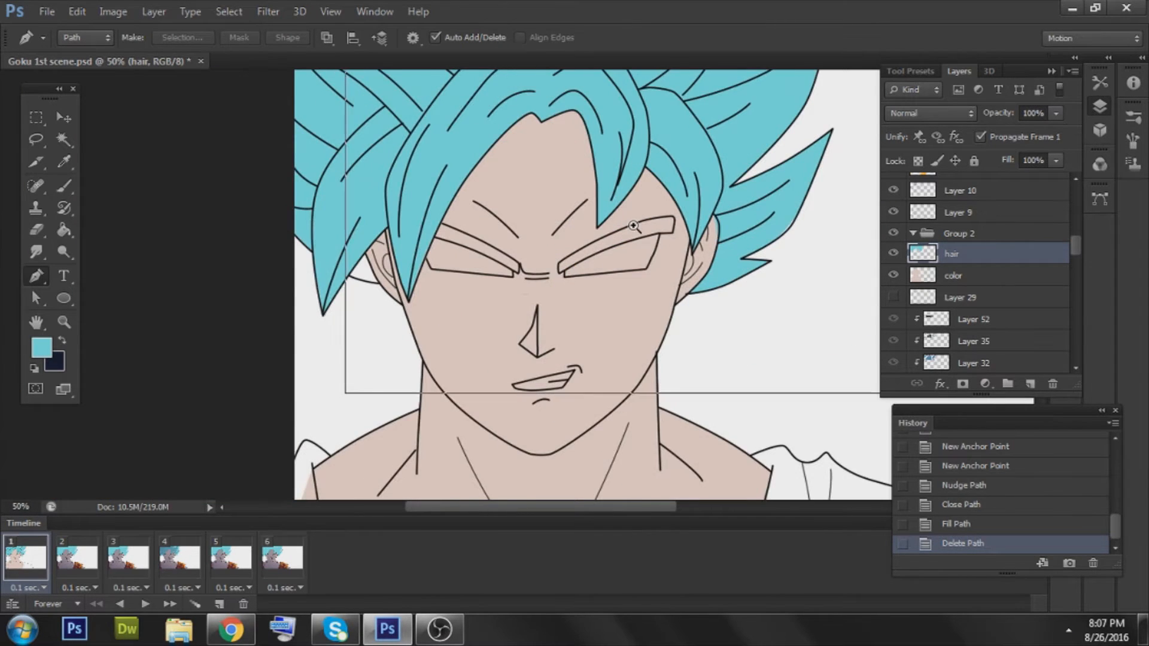
left_click(639, 228, "ctrl")
left_click_drag(644, 174, 648, 231)
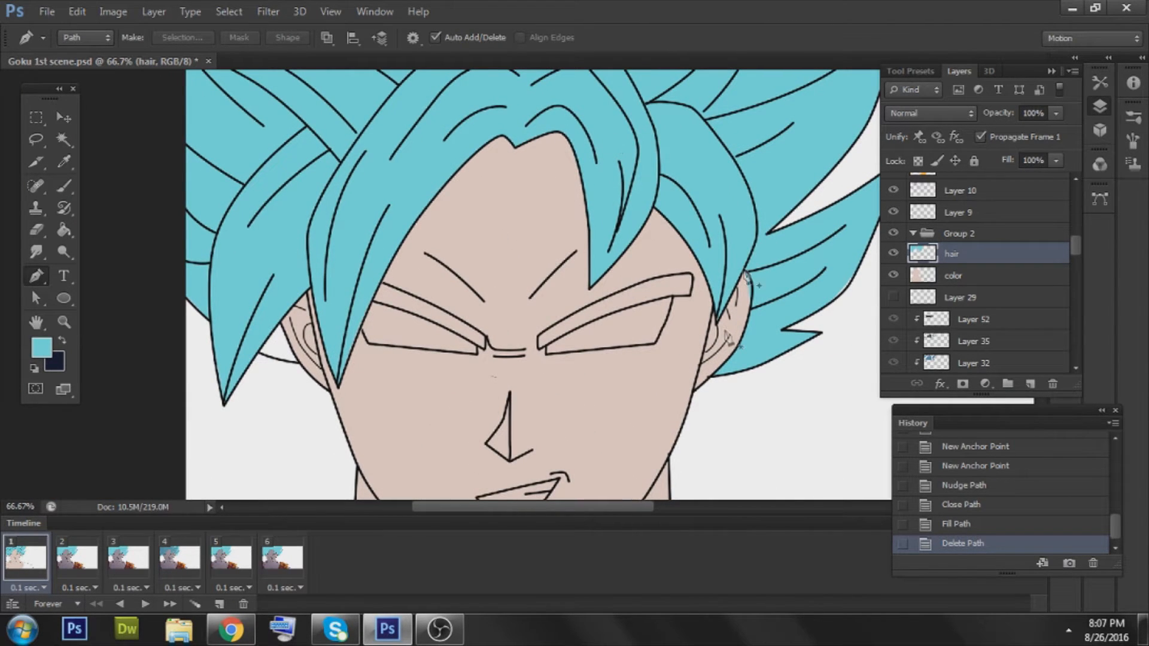
left_click(515, 214, "alt")
left_click(515, 214, "alt")
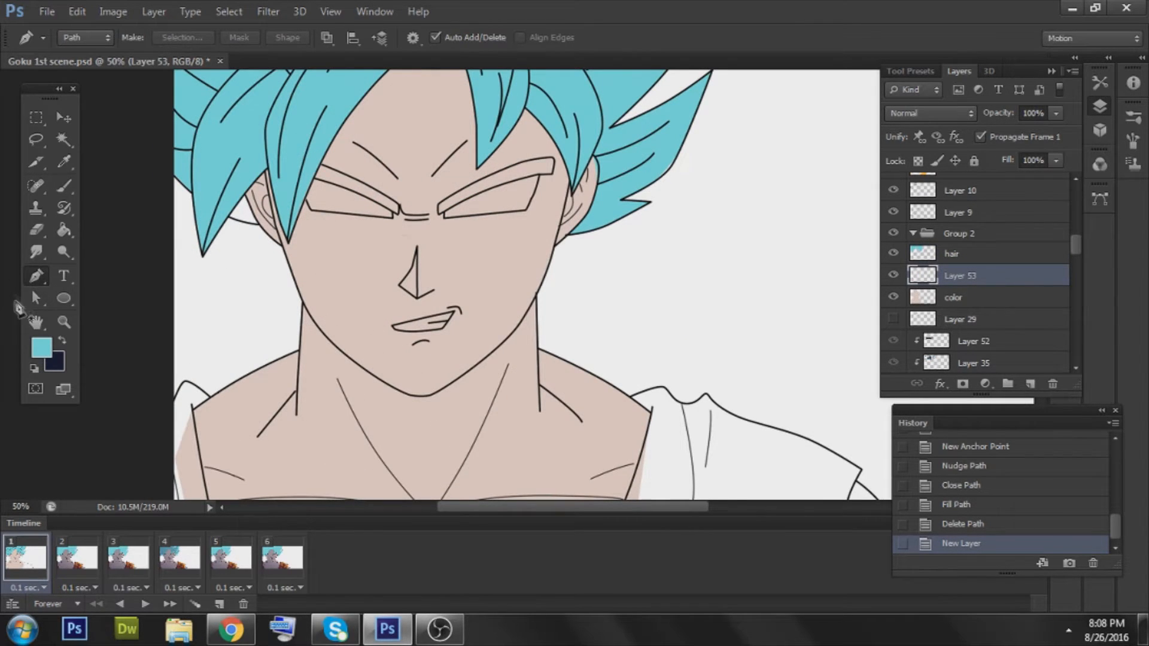
- On Layer 53, start a path at the hair parting and carry it down the forehead and around the left frown line
scroll(448, 414, "down", 5)
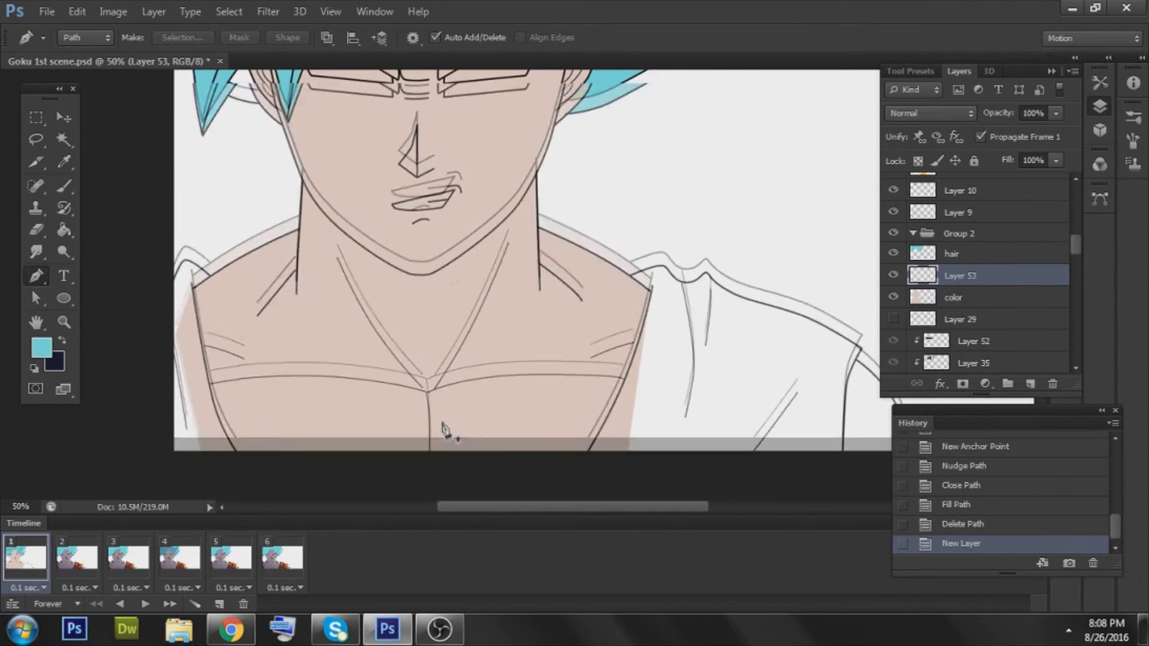
scroll(441, 424, "up", 5)
scroll(436, 412, "up", 2)
left_click(424, 105)
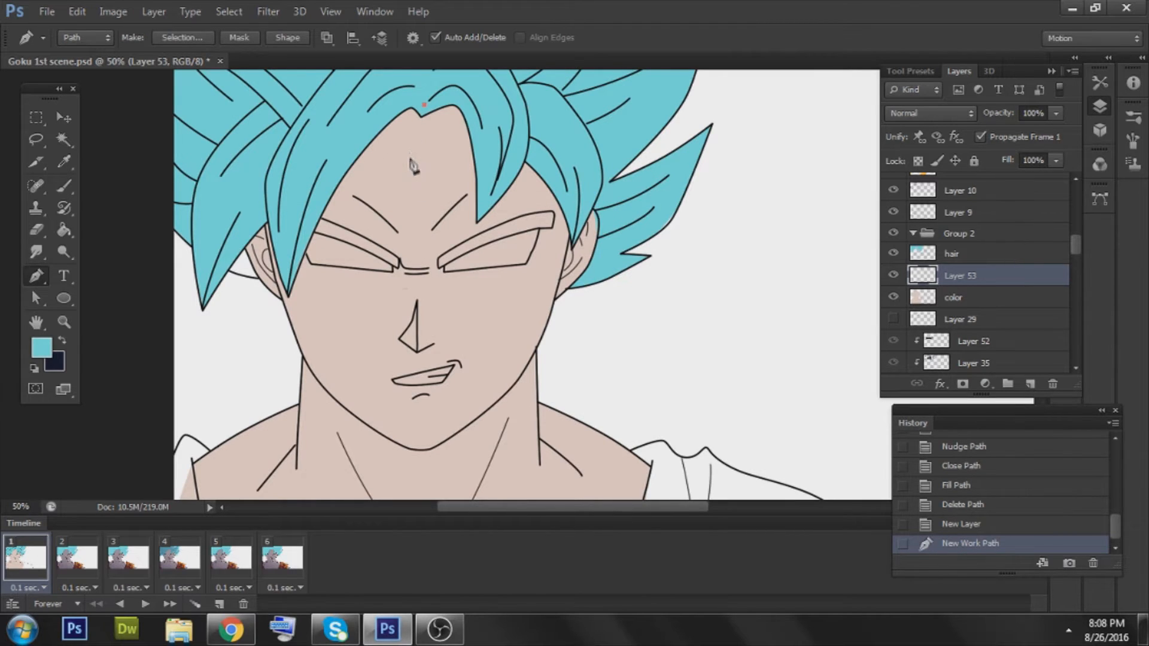
left_click_drag(381, 174, 379, 183)
left_click_drag(394, 228, 360, 223)
- Continue the path from the left eyebrow's inner end across the bridge of the nose and down to the nose's base
left_click_drag(399, 265, 417, 337)
left_click(415, 273)
left_click(417, 356)
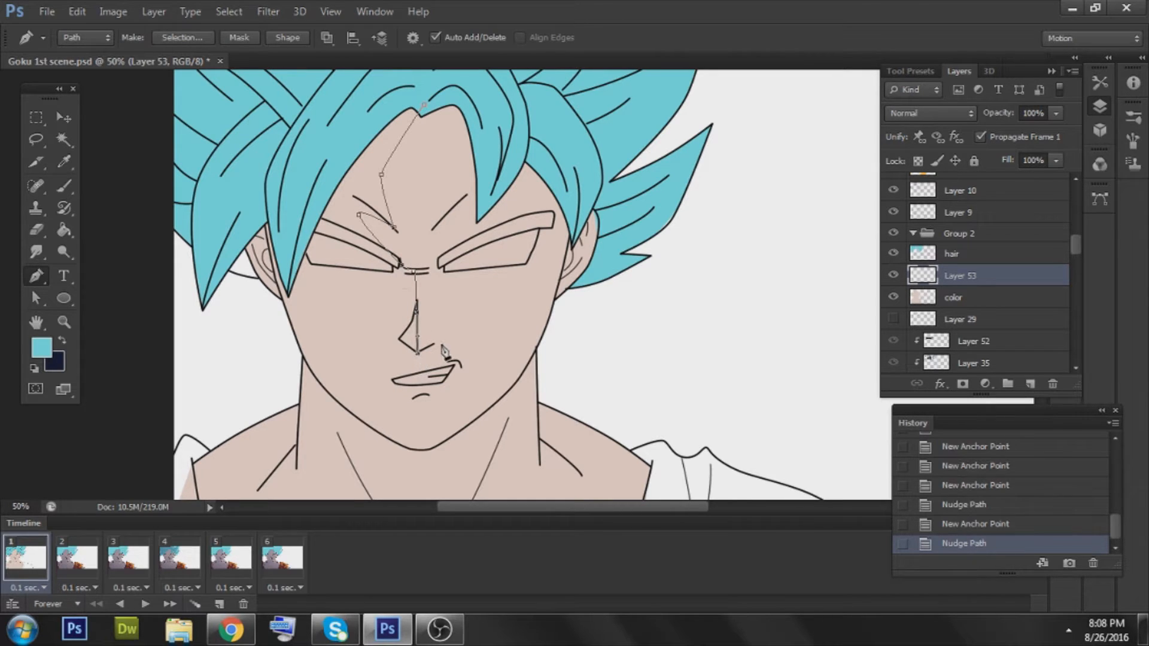
- Zigzag the path from the right end of the nose line across the mouth and down to the chin's lower edge
left_click(432, 346)
left_click(414, 362)
left_click(431, 394)
left_click(408, 416)
left_click(425, 447)
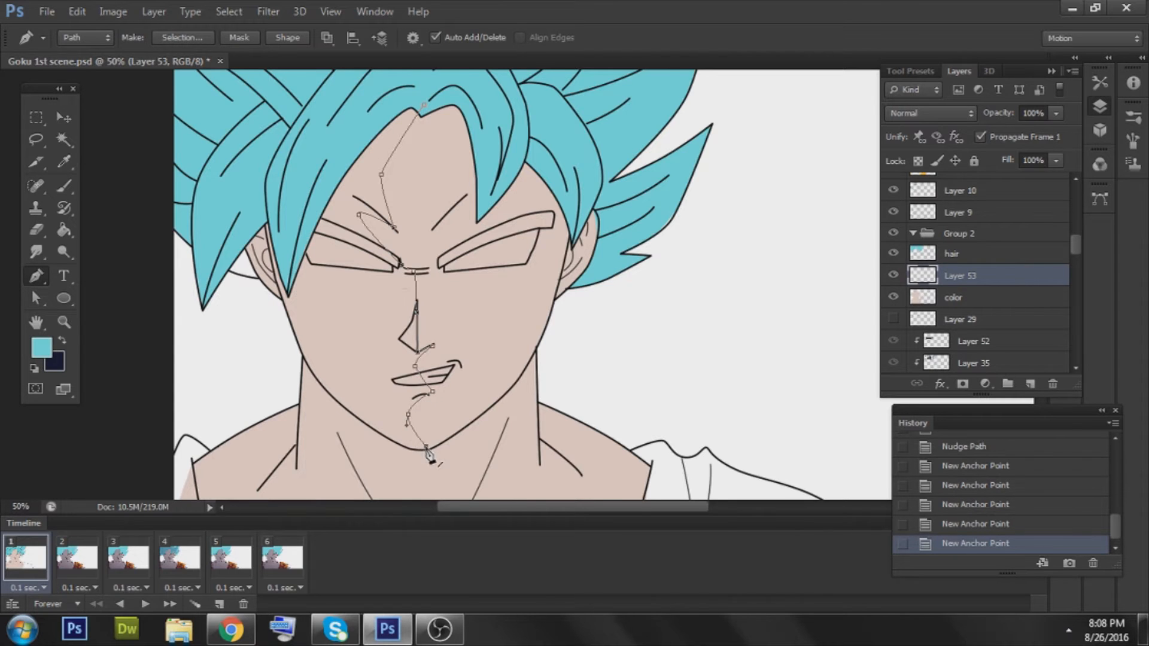
- Continue the path up the right jawline, back under the chin, and down the neck to where the collarbones meet
scroll(378, 343, "down", 3)
left_click(478, 296)
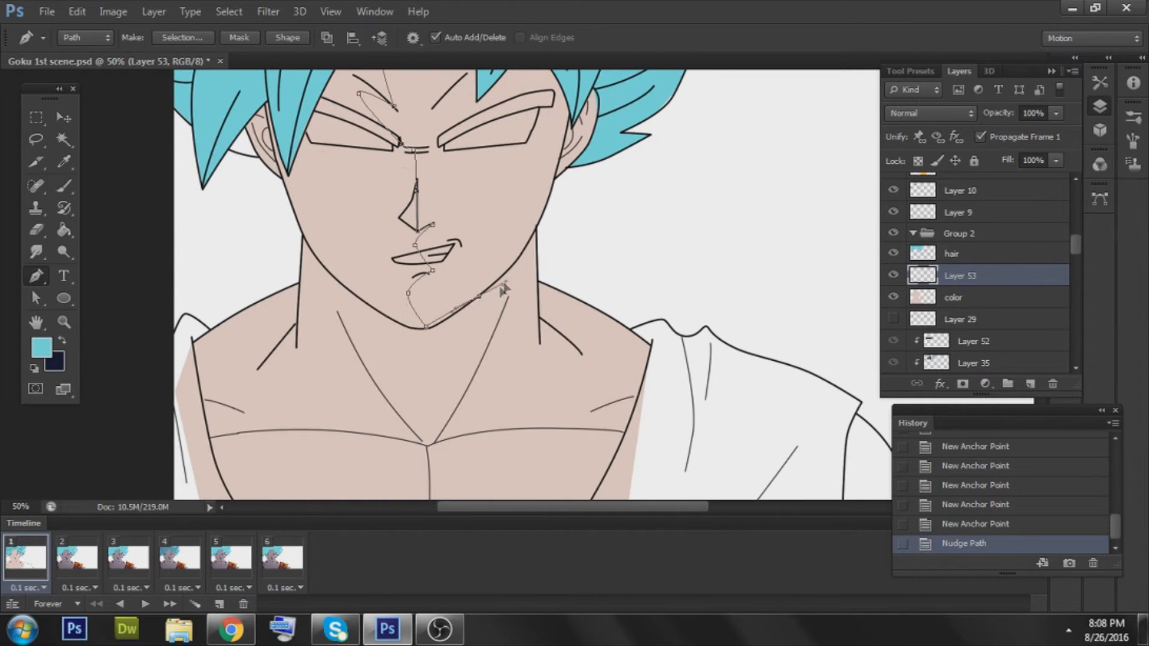
left_click(510, 269)
left_click(426, 340)
left_click(369, 325)
left_click_drag(416, 434, 427, 448)
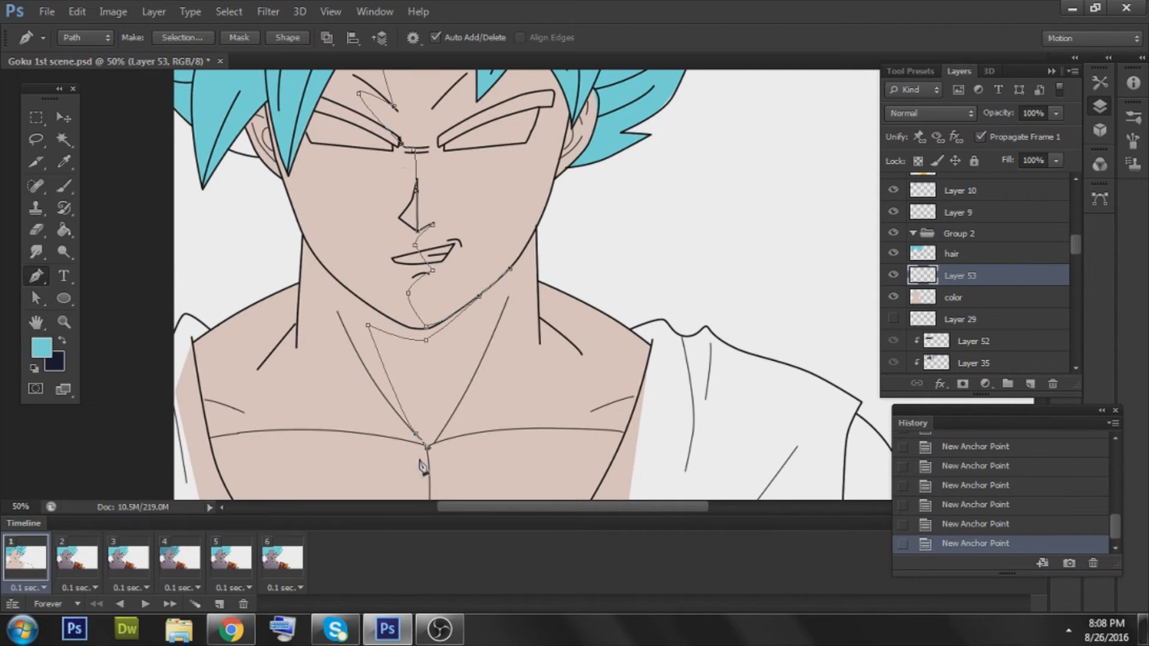
- Loop the path out over the left collarbone, back to the center of the chest, and onto the left pectoral
scroll(422, 466, "down", 1)
left_click_drag(340, 349, 346, 379)
left_click(319, 345)
left_click(427, 396)
left_click_drag(425, 394, 431, 410)
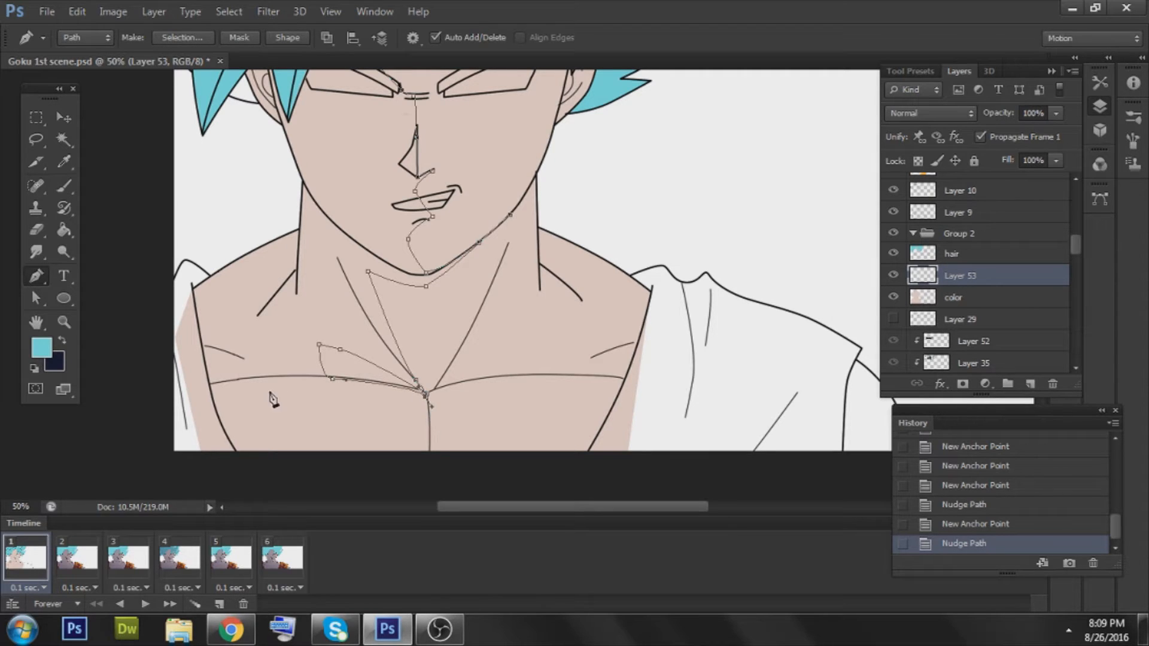
left_click_drag(311, 391, 276, 397)
- Run the path below the canvas, up outside the left shoulder, and across the hair, closing it at the hair parting
left_click(200, 470)
left_click_drag(139, 340, 156, 272)
scroll(185, 218, "up", 2)
scroll(185, 218, "up", 1)
left_click(184, 215)
scroll(187, 215, "up", 6)
left_click(213, 212)
left_click(311, 120)
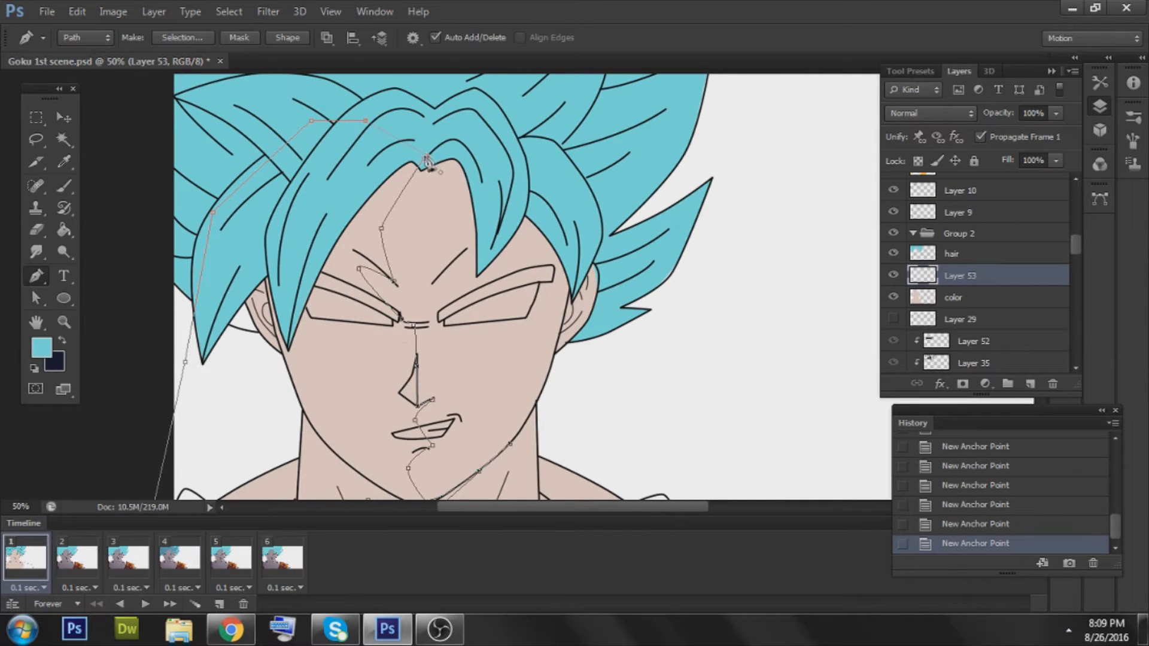
scroll(351, 267, "up", 1)
- Set the foreground color to a darker, brownish skin tone for the shadow, and return to the Pen tool
left_click_drag(353, 306, 470, 119)
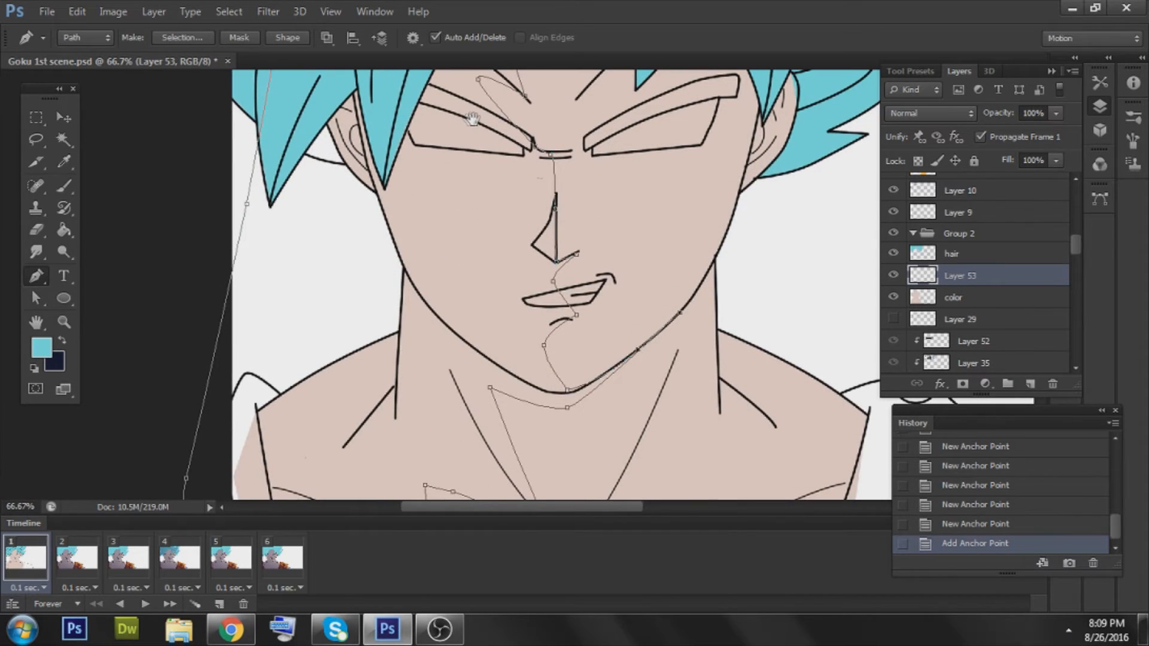
right_click(437, 180)
key("Escape")
left_click(41, 347)
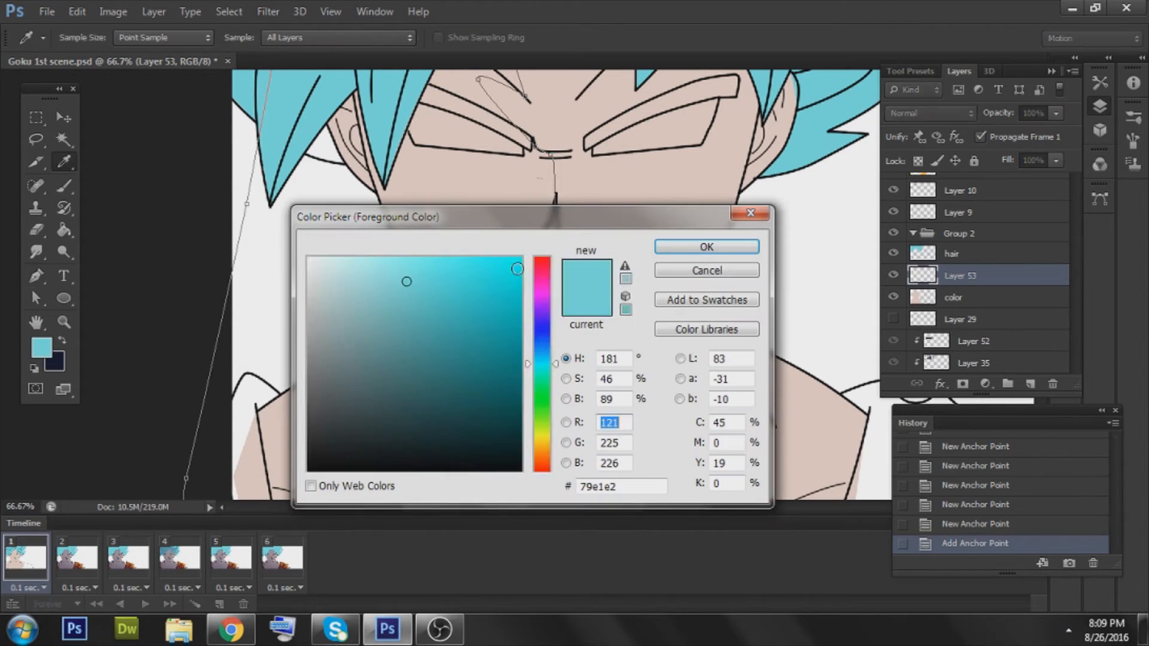
left_click(508, 172)
left_click_drag(365, 289, 359, 306)
left_click(709, 246)
key("p")
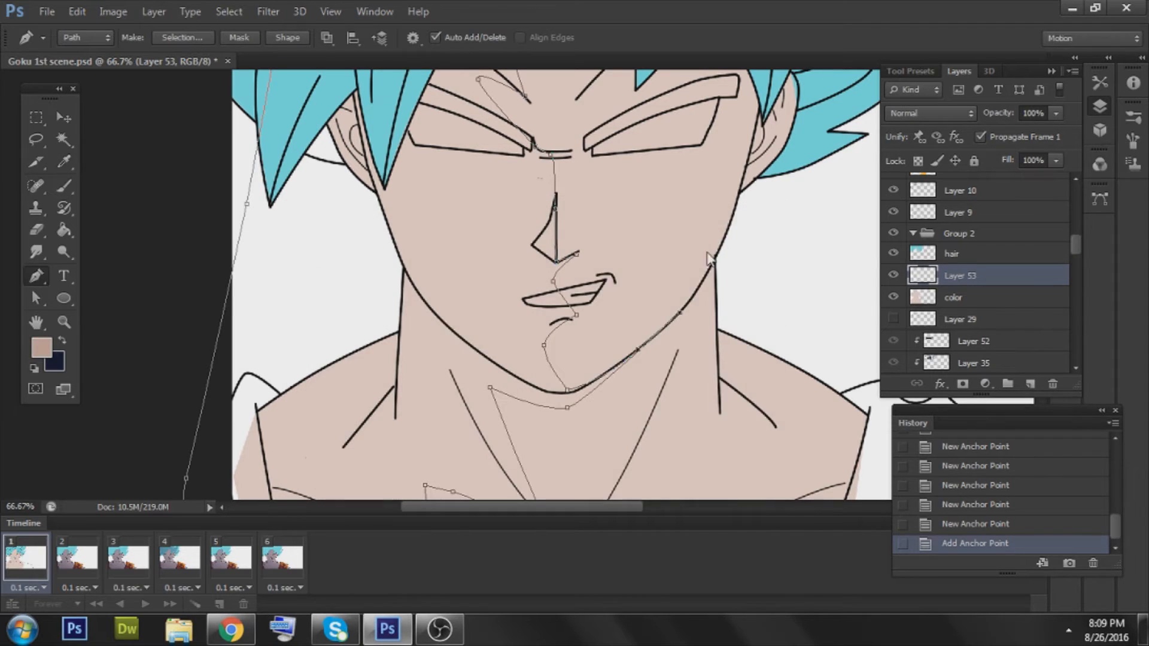
- Try filling the closed shadow path on the unclipped Layer 53 with the foreground color
right_click(604, 215)
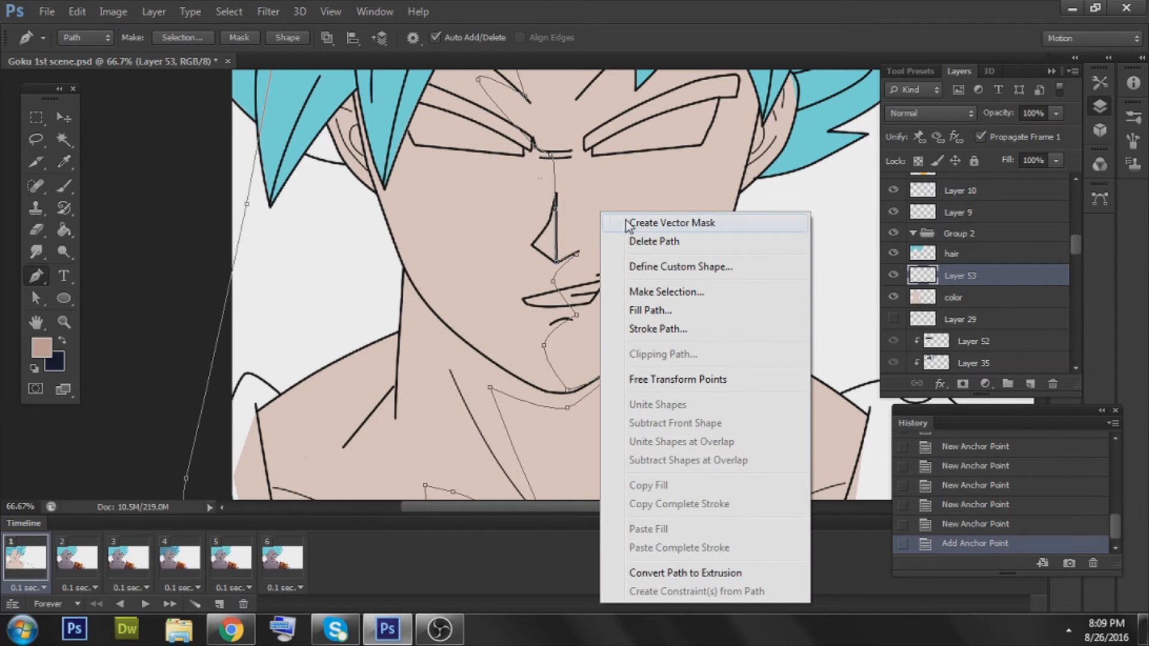
left_click(636, 311)
left_click(716, 199)
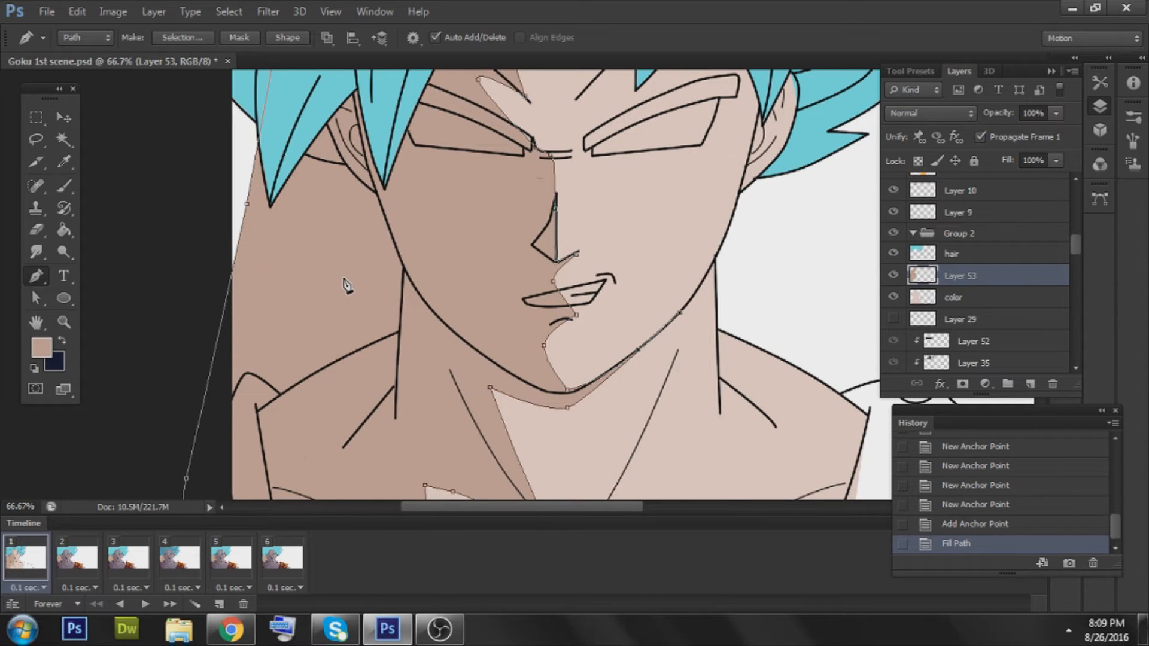
key("ctrl+z")
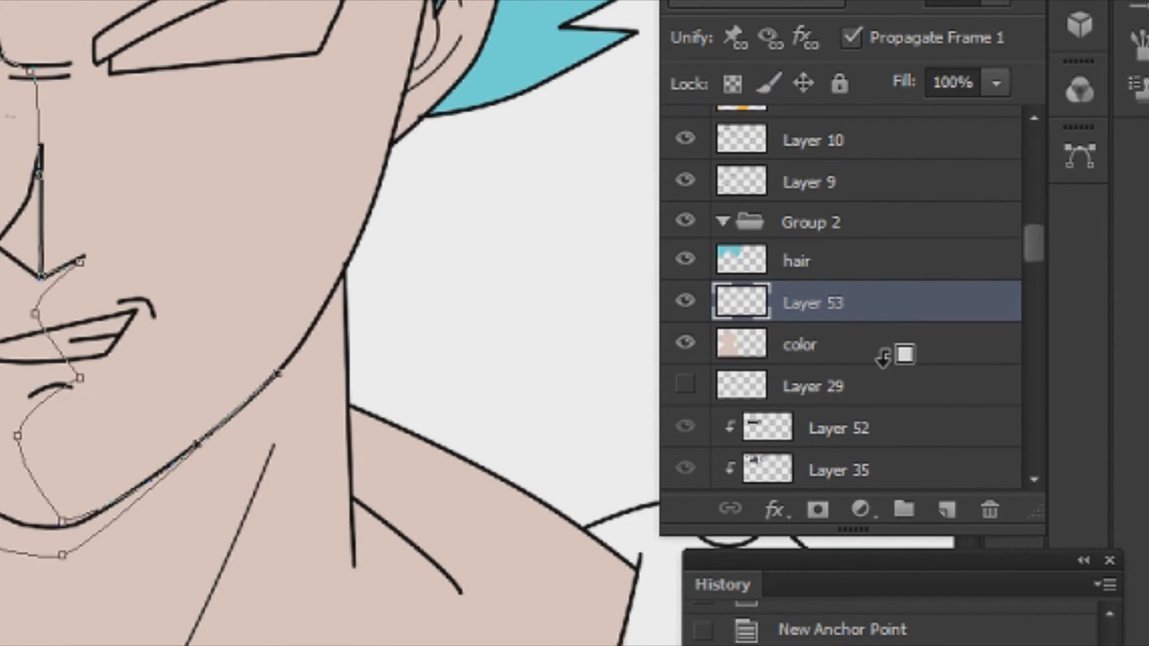
- Clip Layer 53 to the color layer beneath it with a clipping mask, and toggle the color layer's visibility
left_click_drag(885, 350, 856, 311)
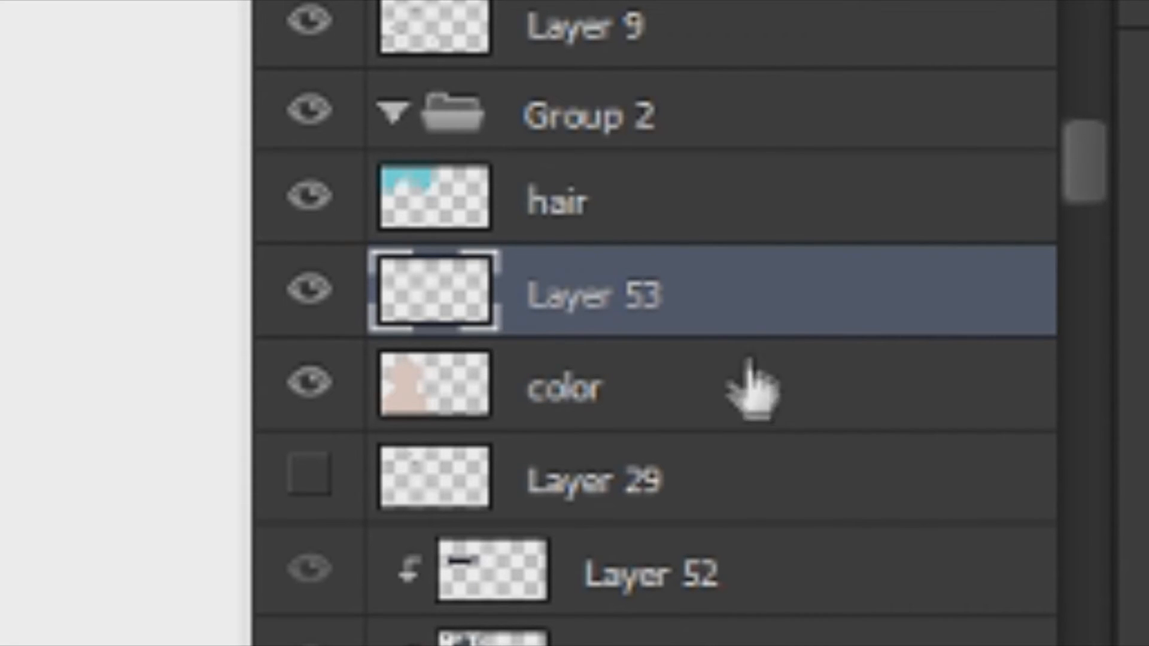
left_click_drag(749, 365, 690, 326)
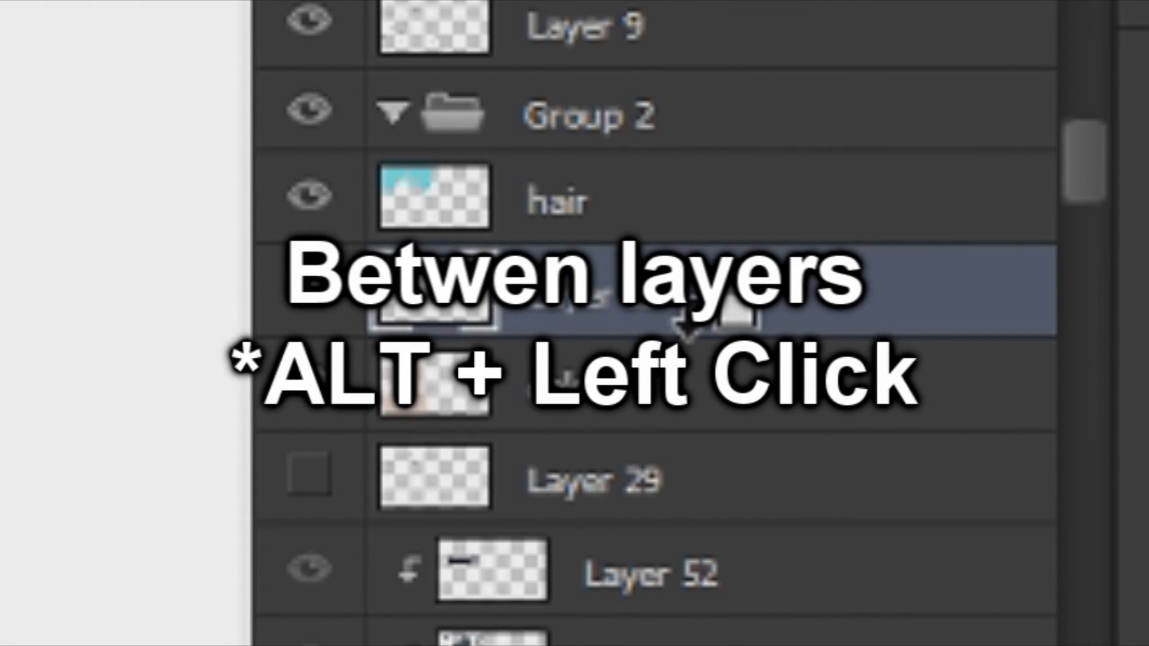
left_click(688, 309, "alt")
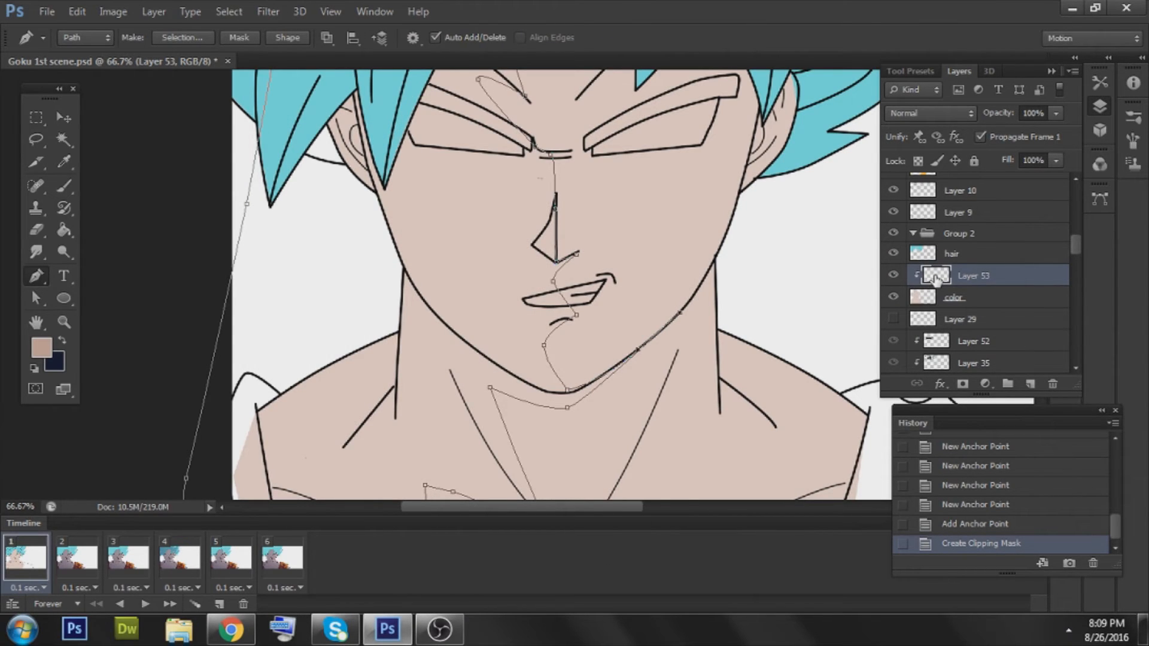
left_click(893, 297)
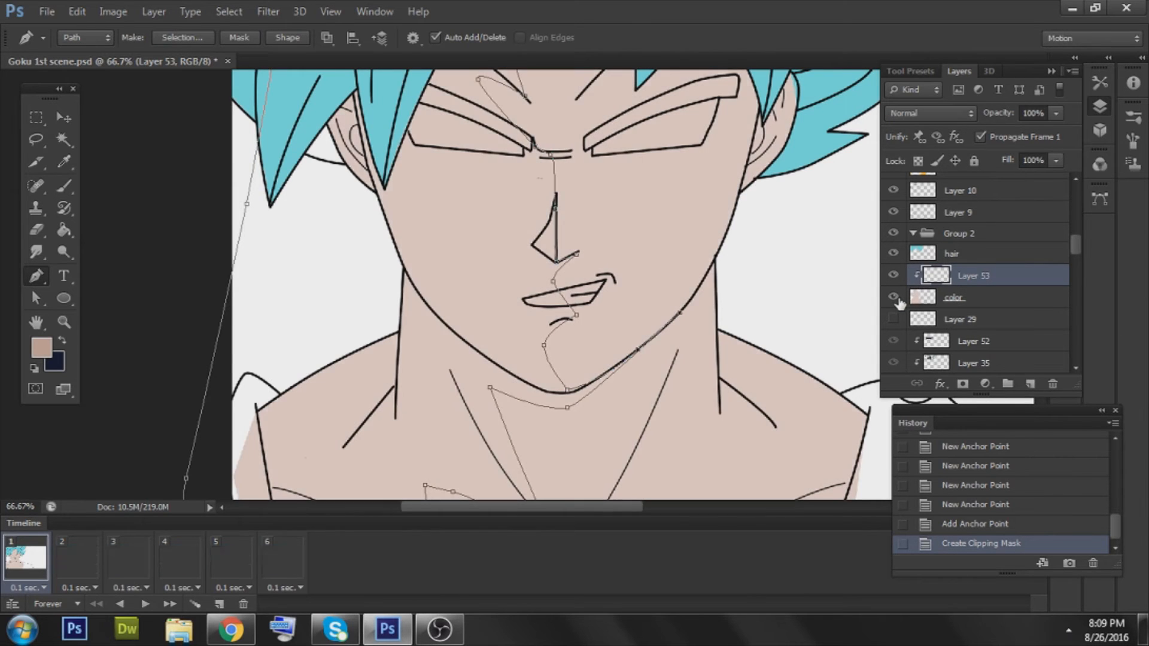
left_click(894, 297)
left_click(894, 297)
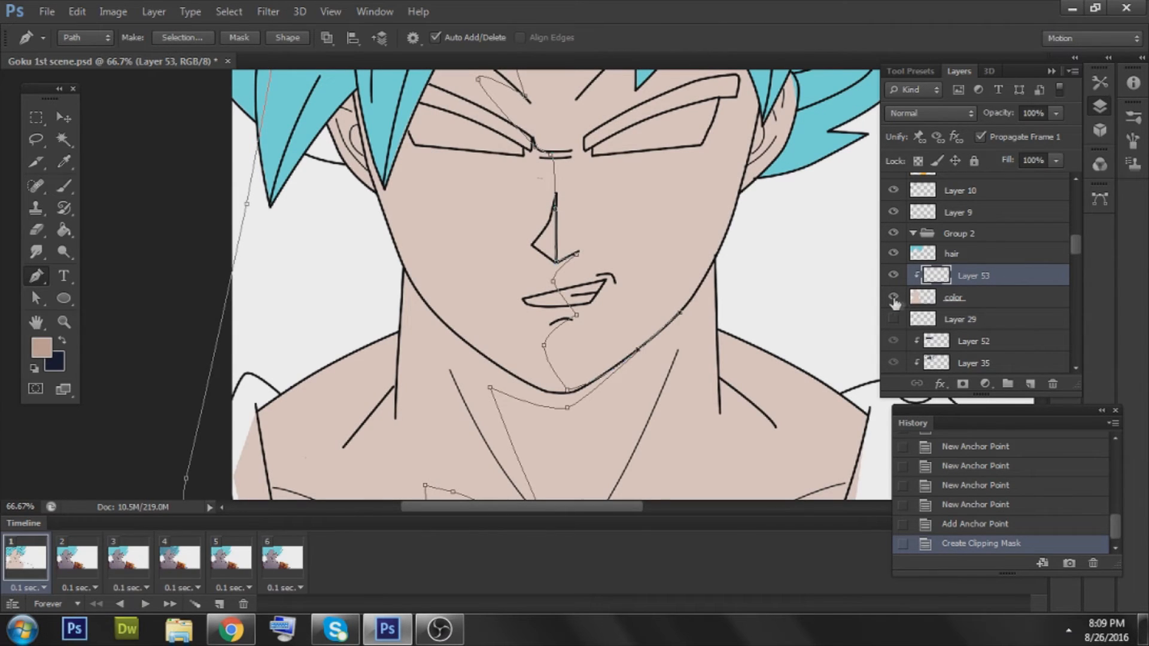
- Fill the shadow path on the clipped Layer 53 with the foreground color in Normal mode at 100% opacity
right_click(444, 254)
left_click(472, 317)
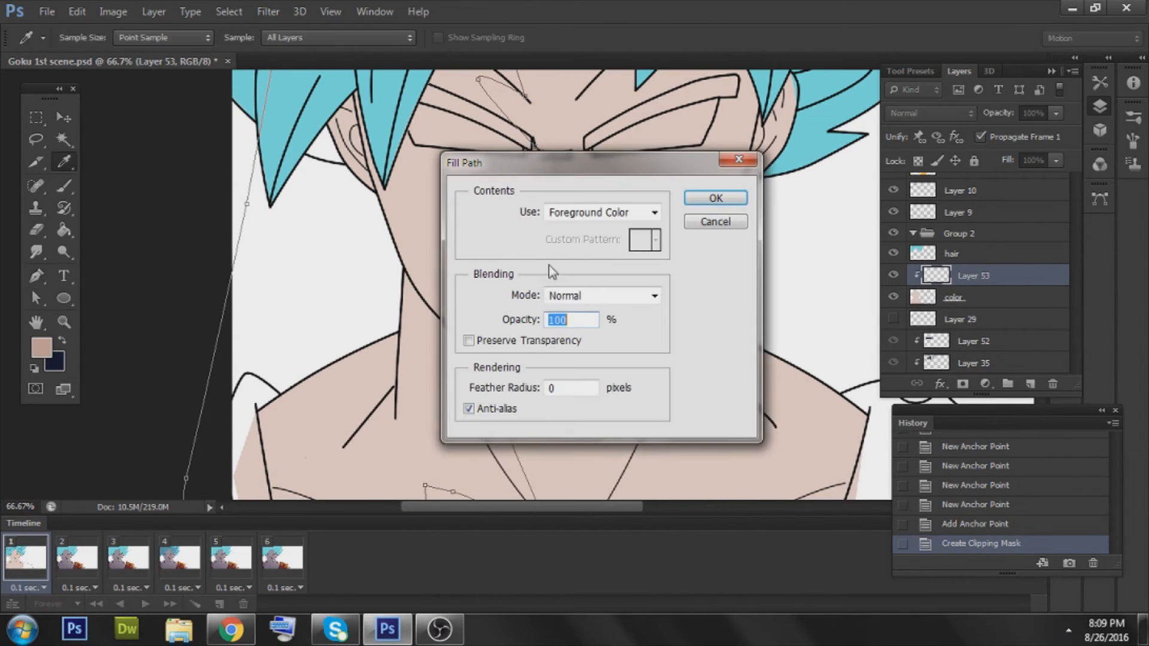
left_click(715, 199)
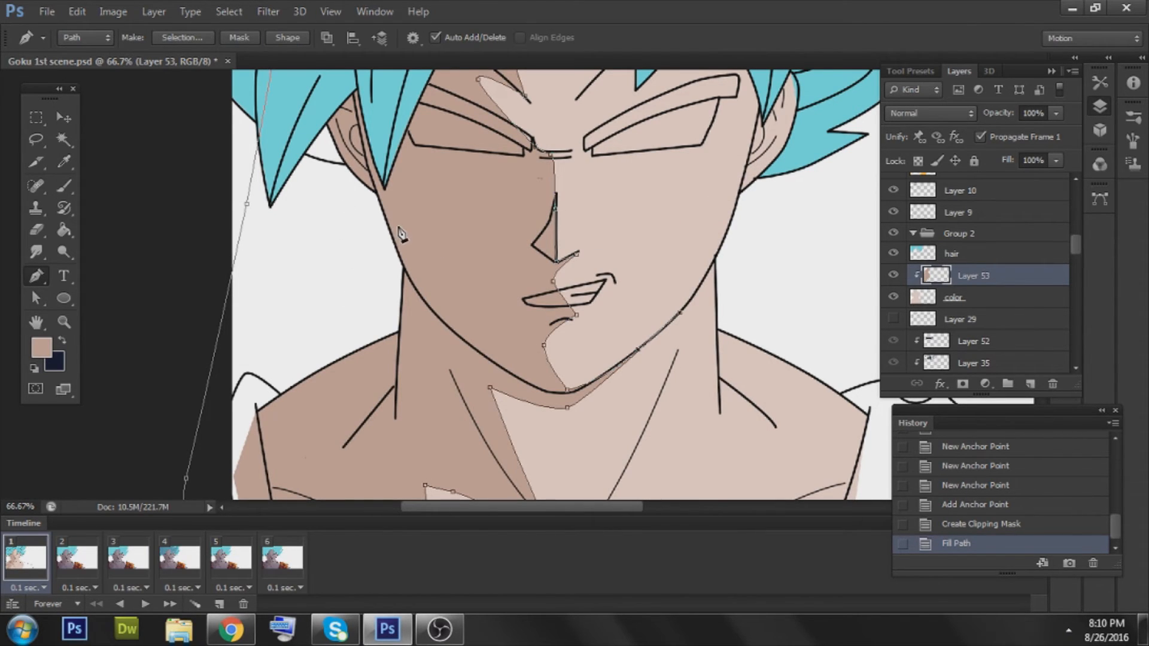
scroll(426, 234, "down", 2)
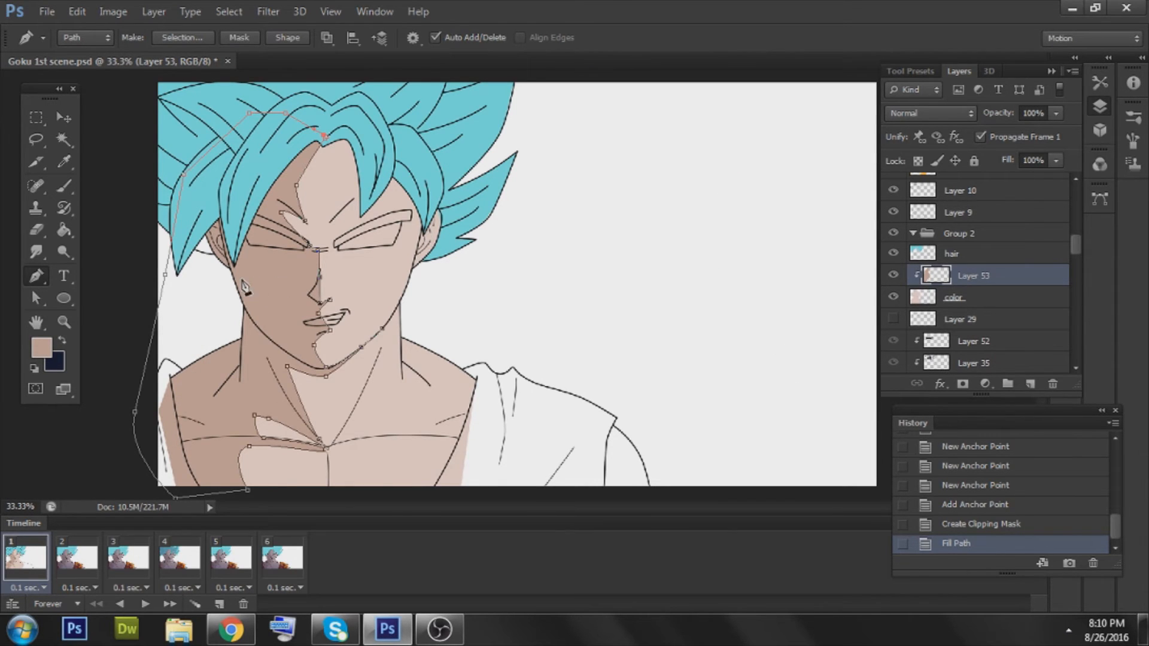
scroll(221, 283, "up", 2)
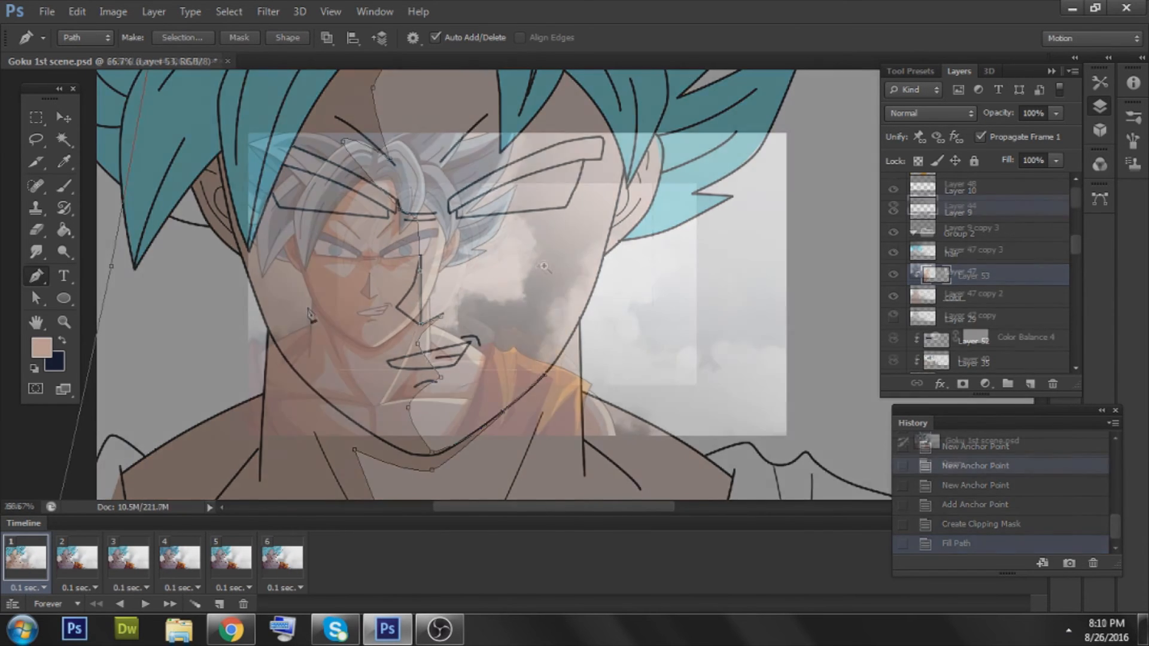
scroll(607, 270, "up", 1)
key("alt")
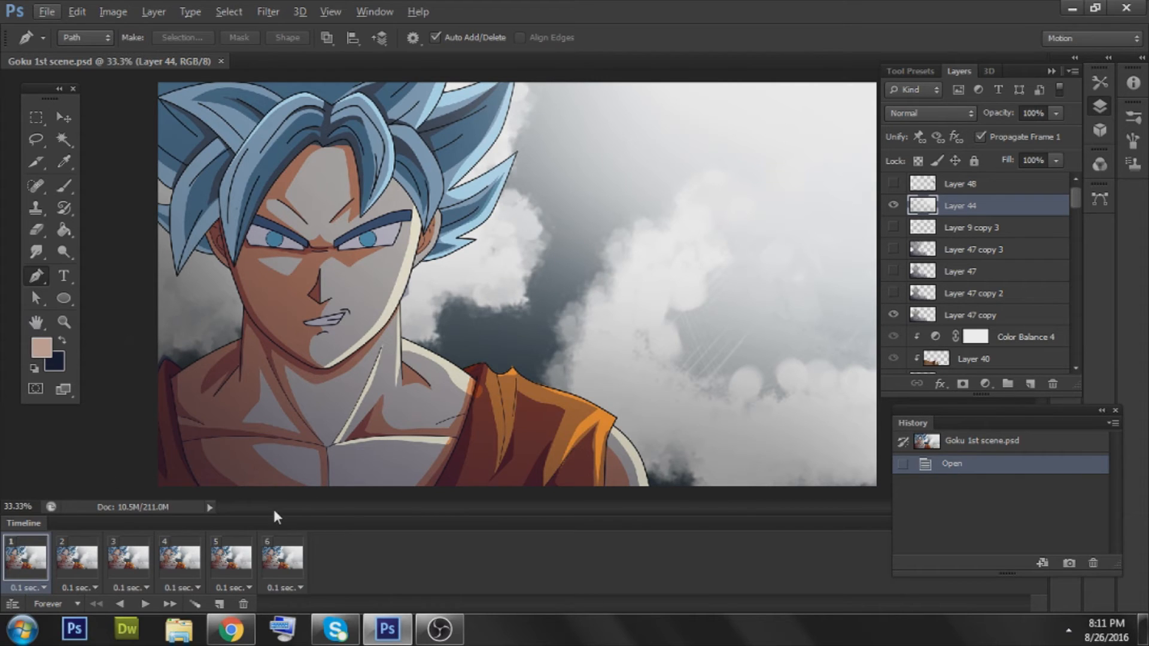
- In the finished Goku artwork, hide Layer 44, select Layer 8 from the canvas, and toggle its visibility
left_click(70, 119)
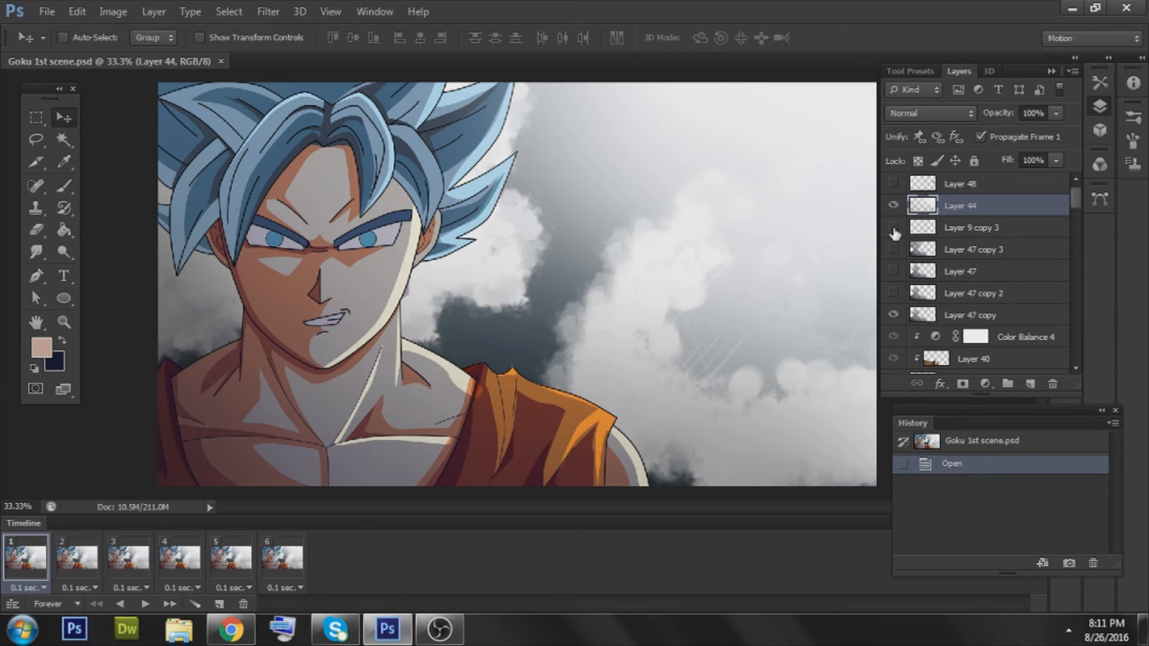
left_click(893, 206)
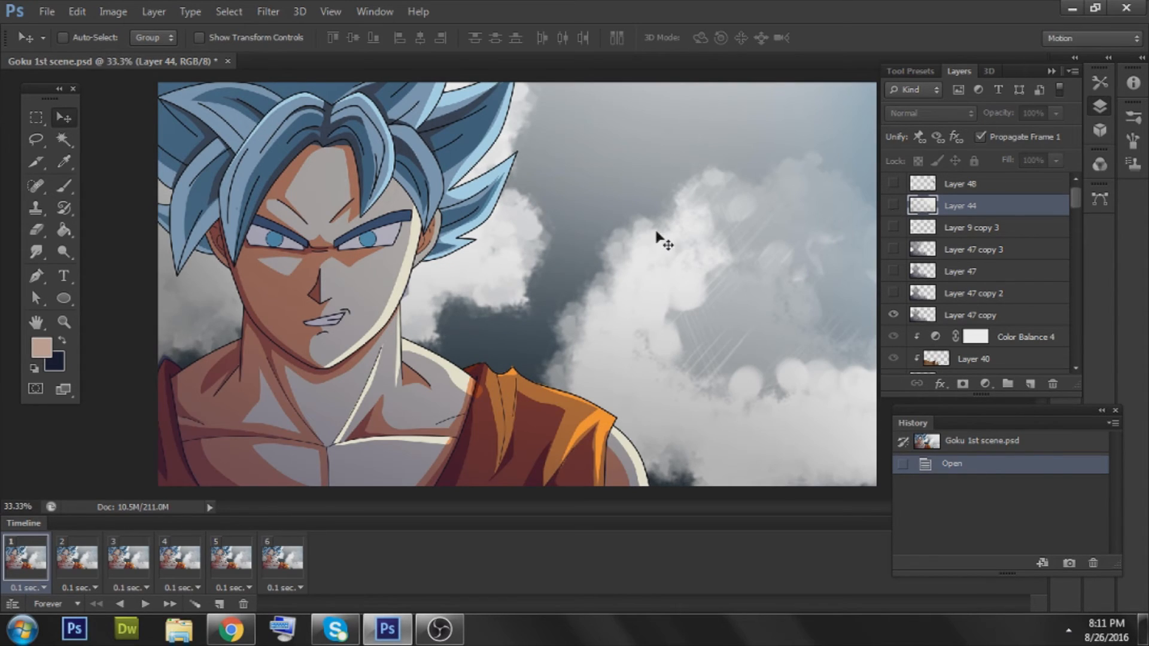
left_click(447, 286, "ctrl")
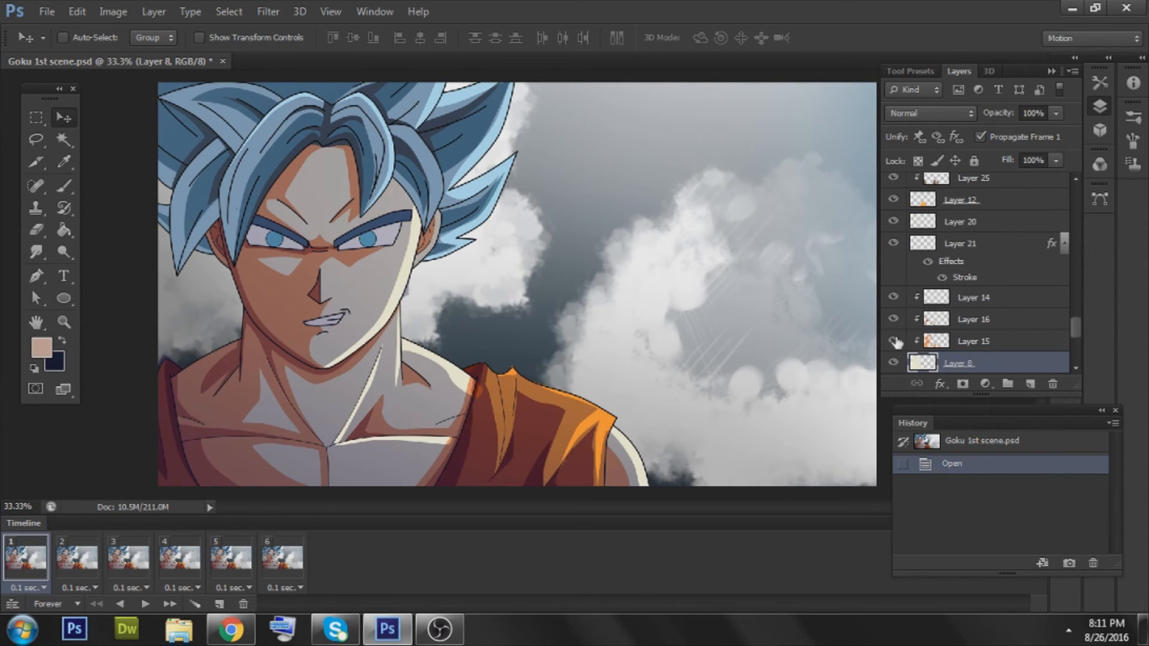
left_click(893, 363)
left_click(893, 363)
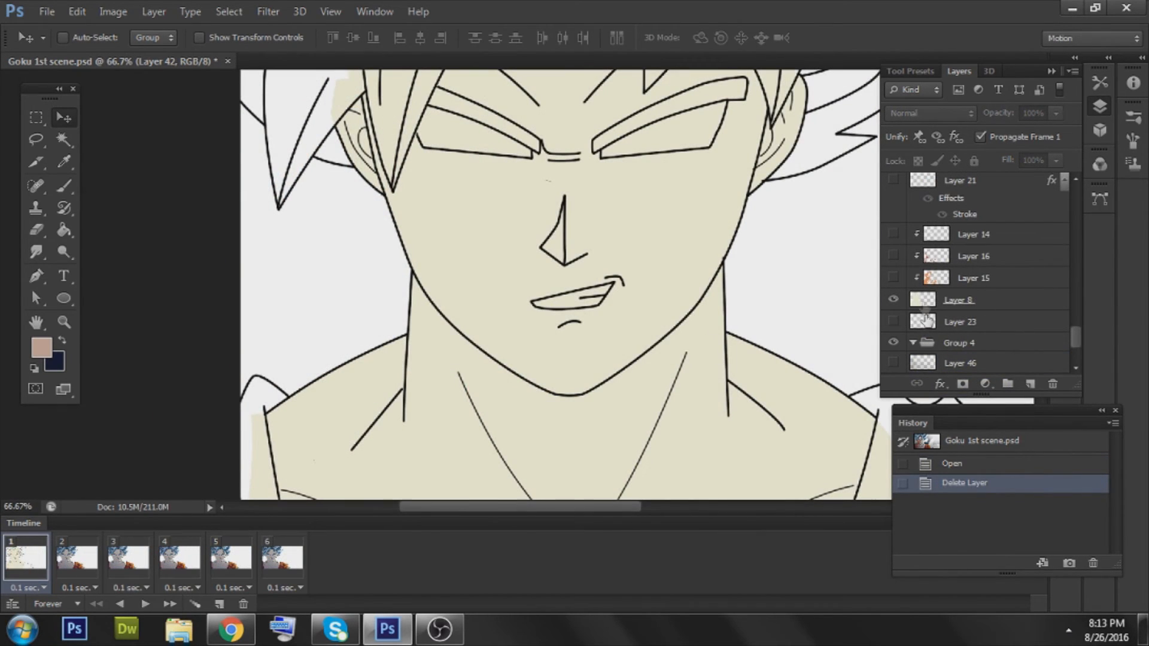
- Show the skin shadow layers 15 and 16, and Layer 14 with the white of the eyes and teeth
left_click(703, 280, "alt")
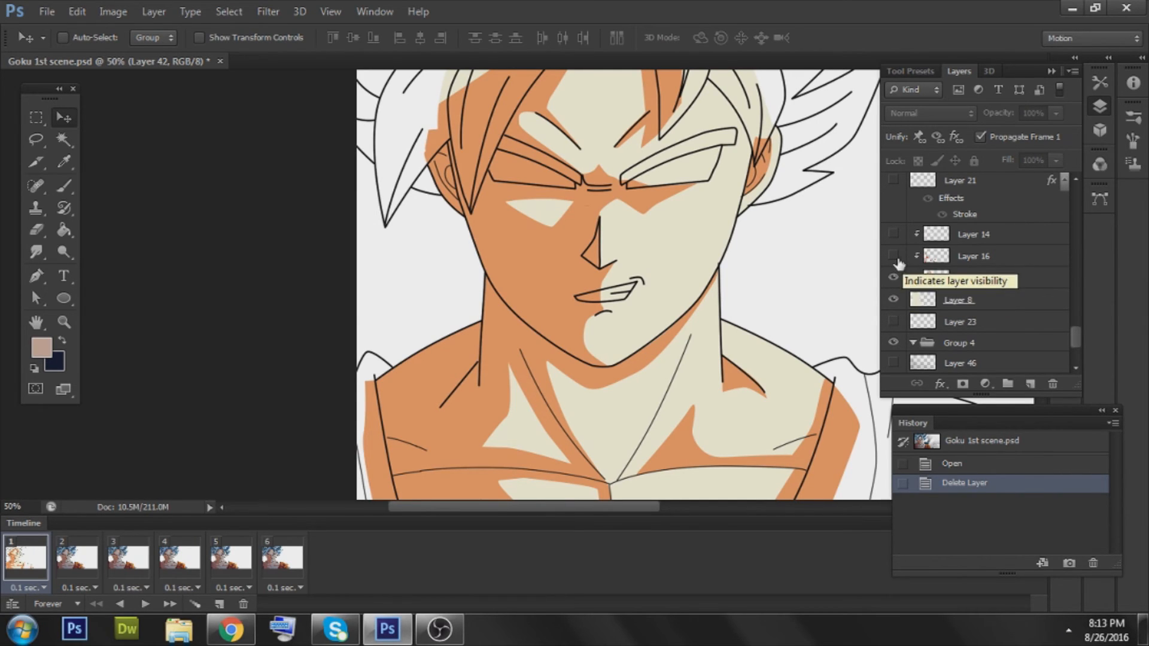
left_click(895, 257)
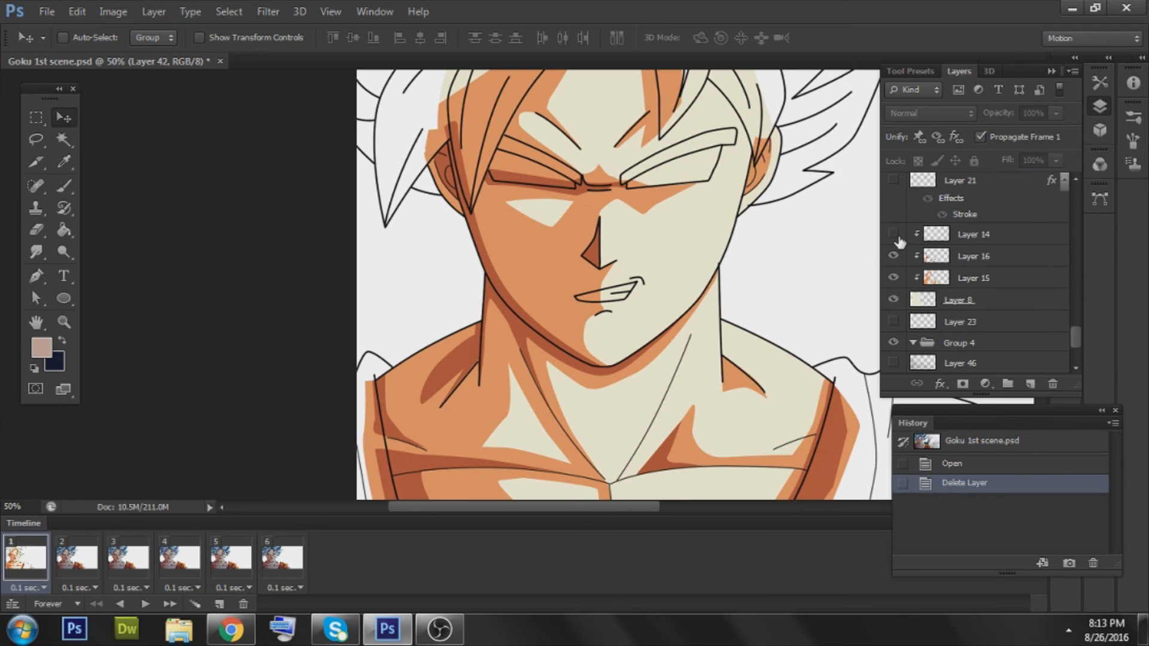
left_click(894, 234)
left_click(897, 237)
left_click(897, 238)
left_click(898, 237)
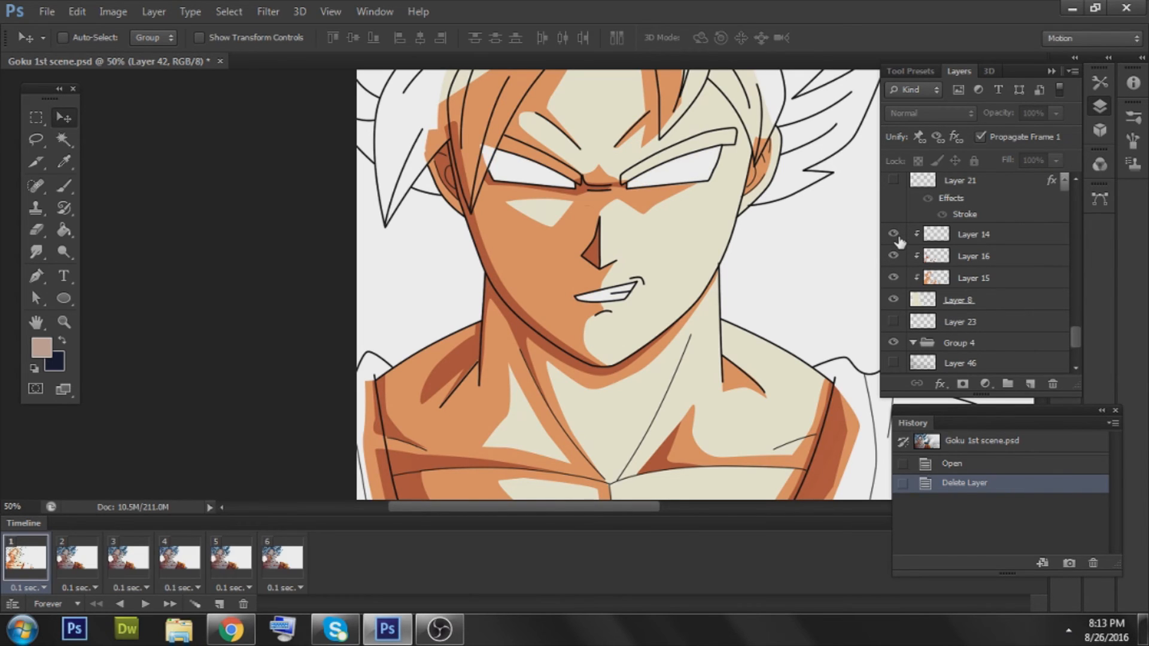
left_click(897, 237)
left_click(897, 238)
left_click(696, 283, "alt")
left_click(466, 277, "ctrl")
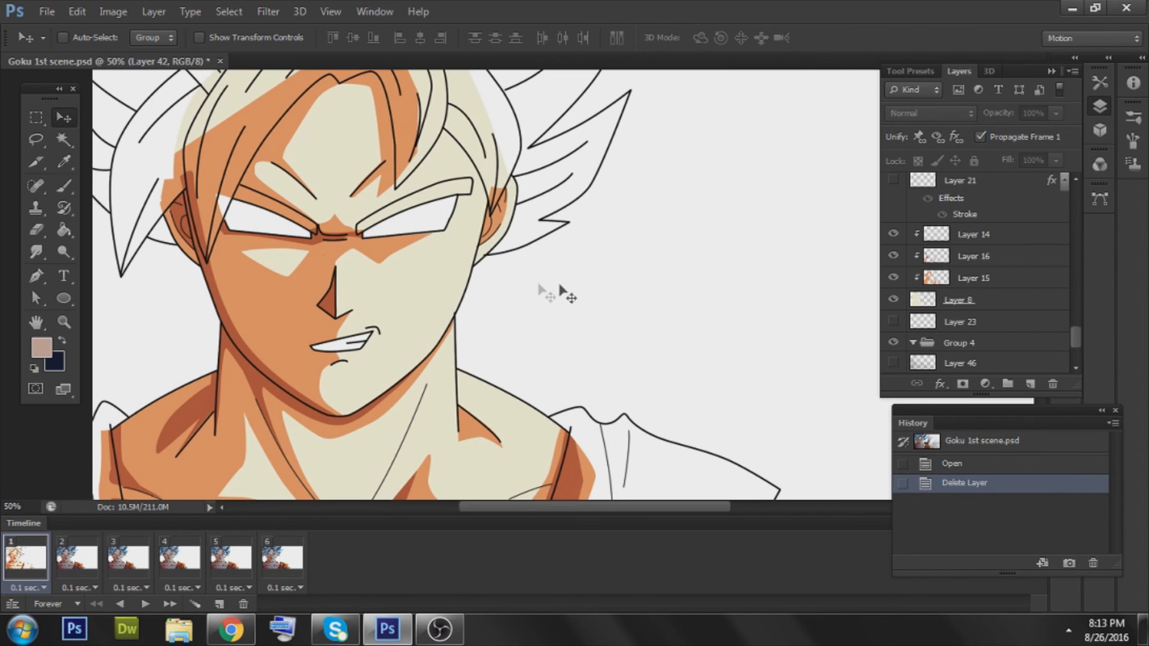
- Show Layer 12 with the orange gi color and its clipped shading layers
scroll(964, 275, "up", 4)
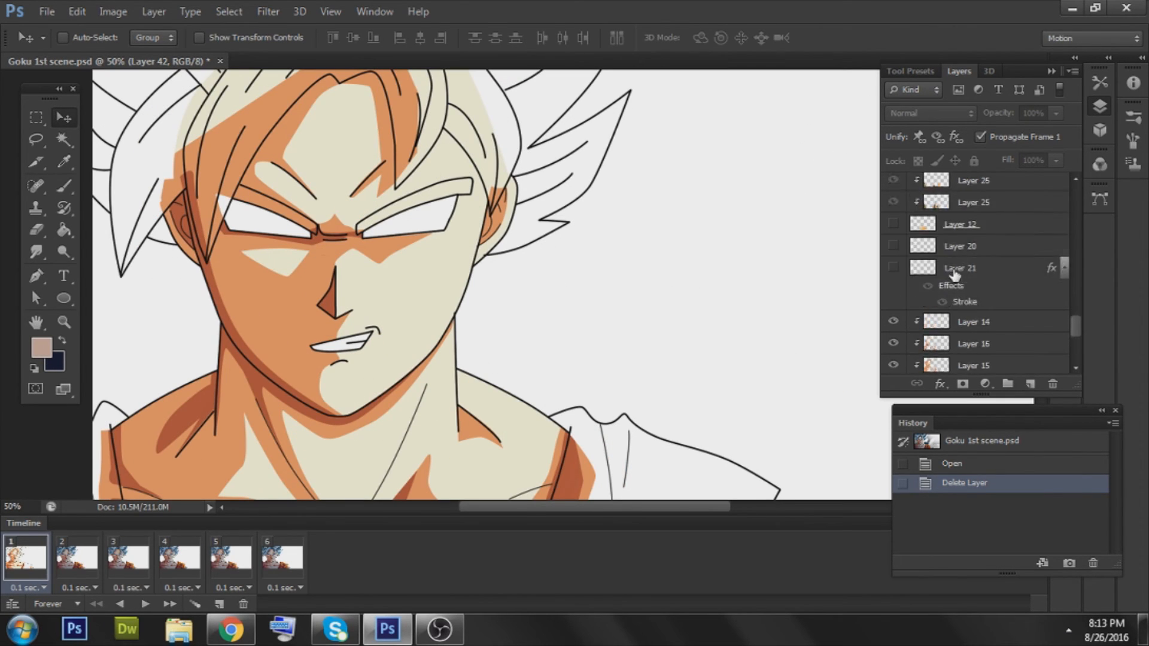
scroll(954, 274, "up", 1)
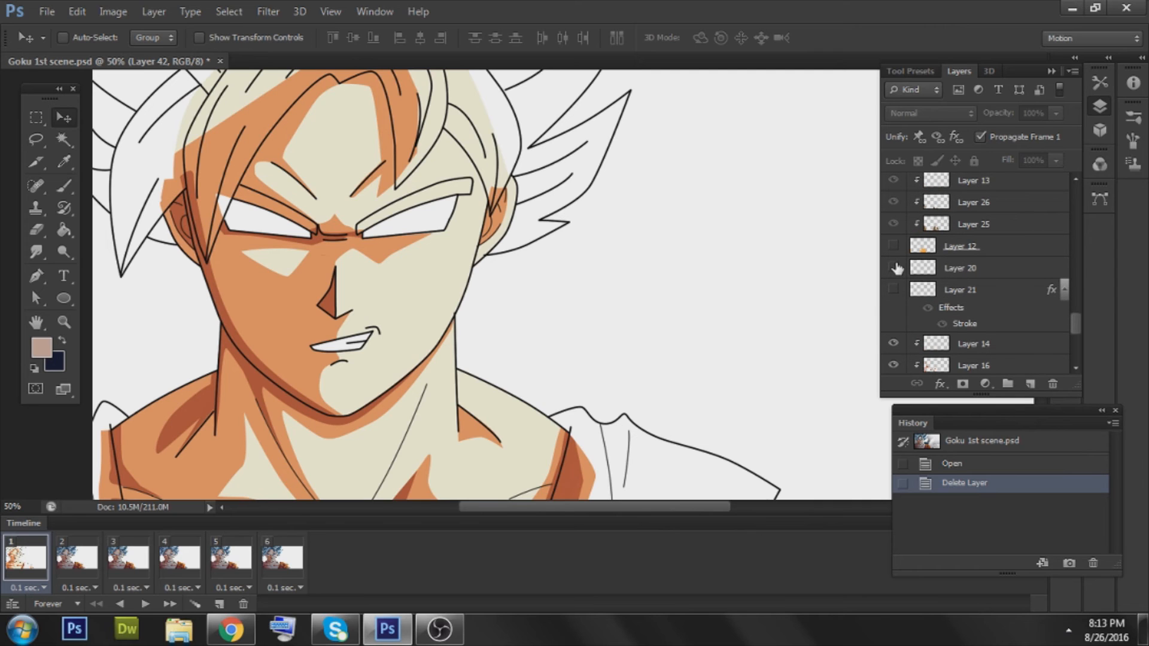
scroll(705, 341, "down", 5)
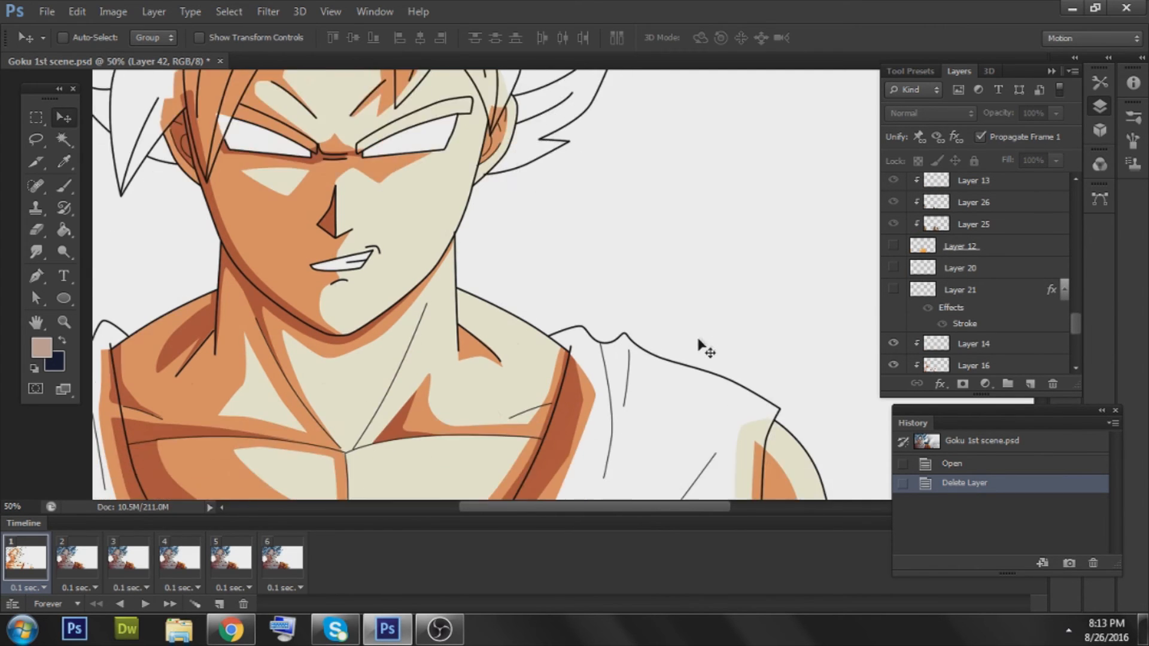
scroll(779, 287, "up", 2)
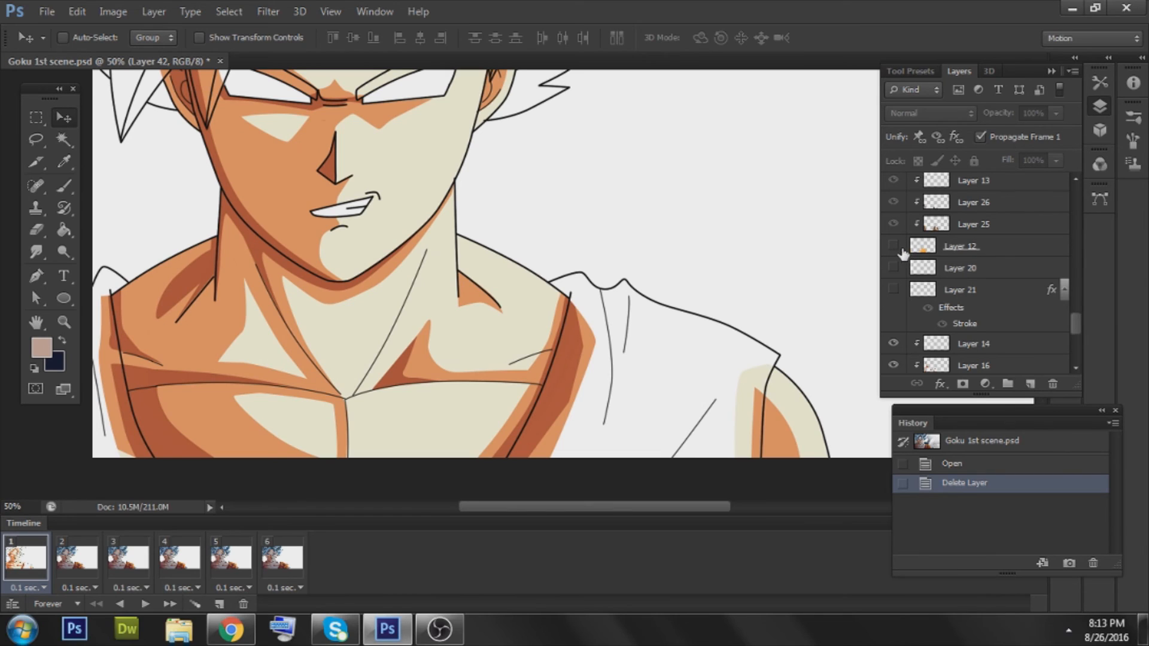
left_click(894, 246)
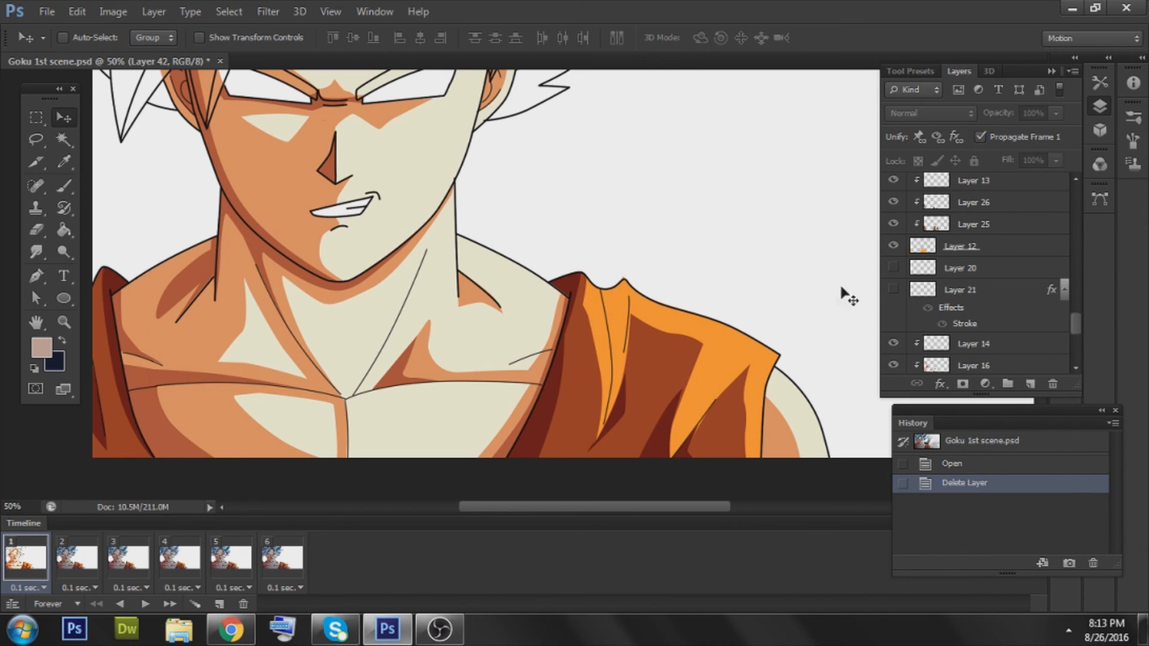
- Hide the gi's clipped layers 25, 26 and 13, and show Layer 25 and Layer 26 again one by one
scroll(937, 239, "up", 2)
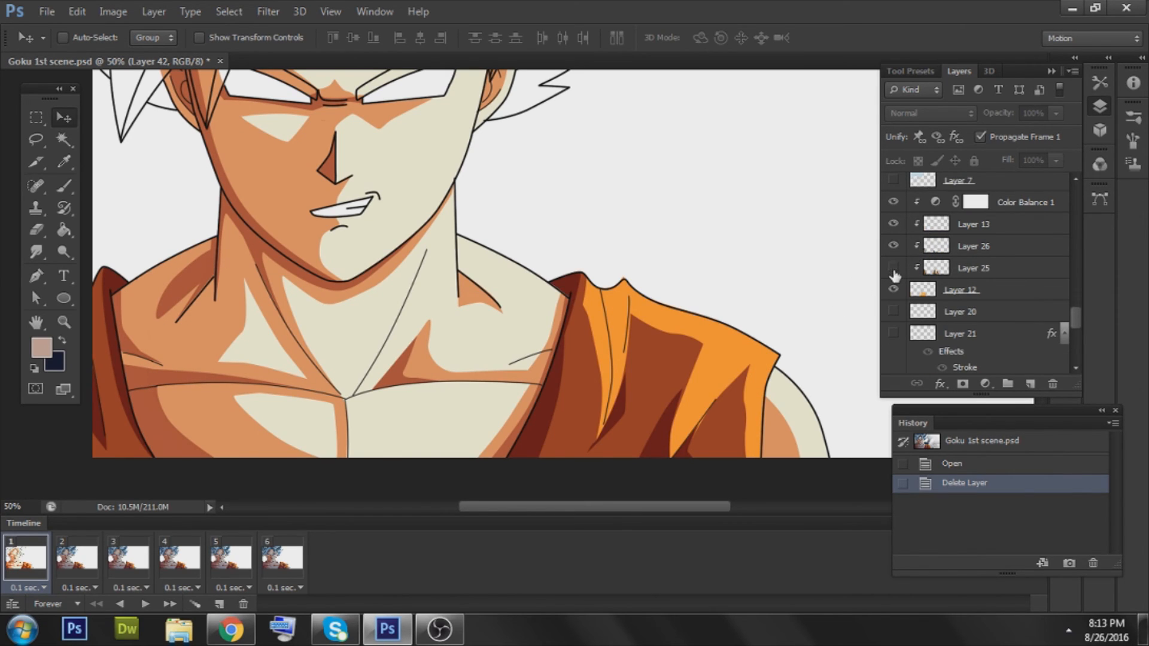
left_click(894, 273)
left_click_drag(897, 267, 895, 234)
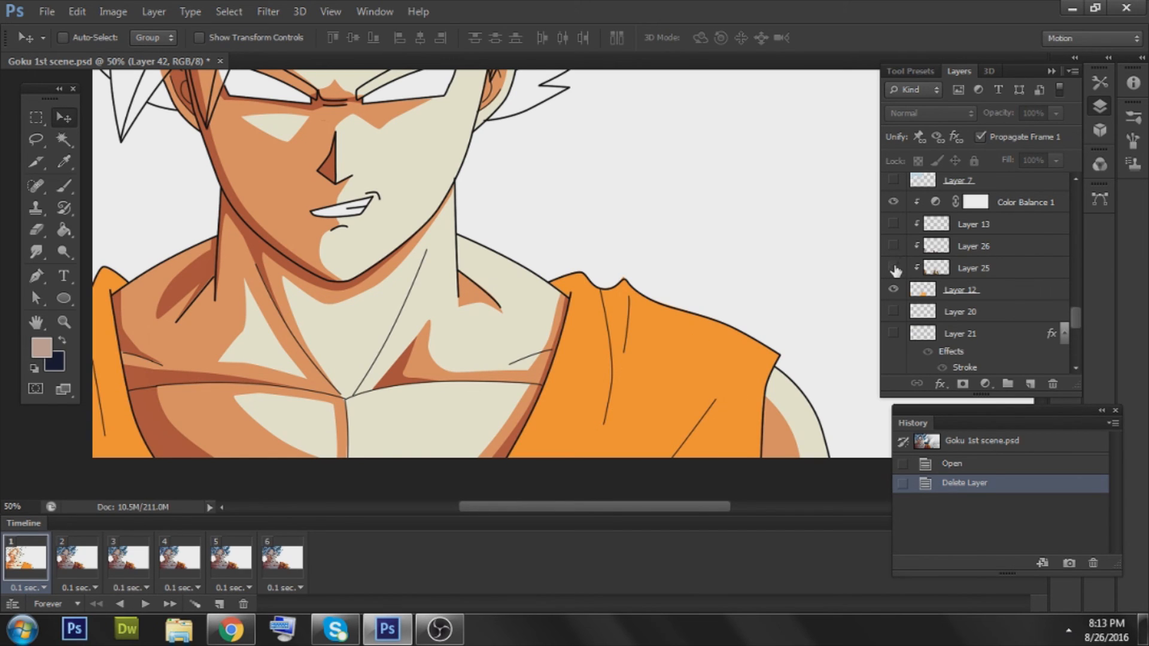
left_click(894, 269)
left_click(898, 246)
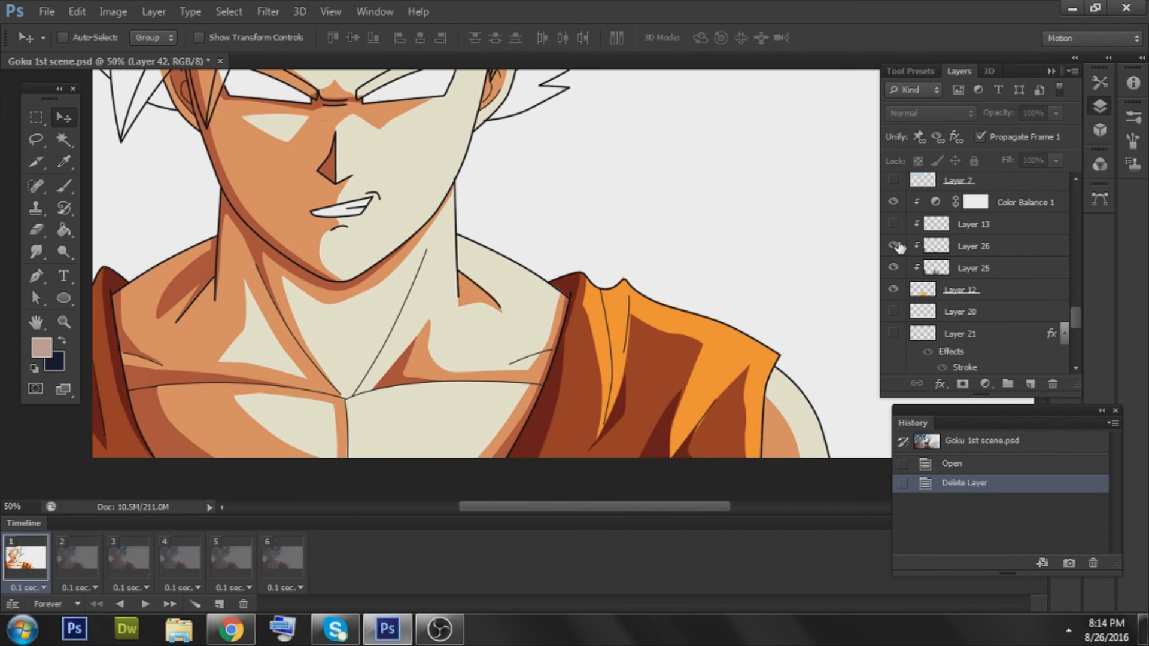